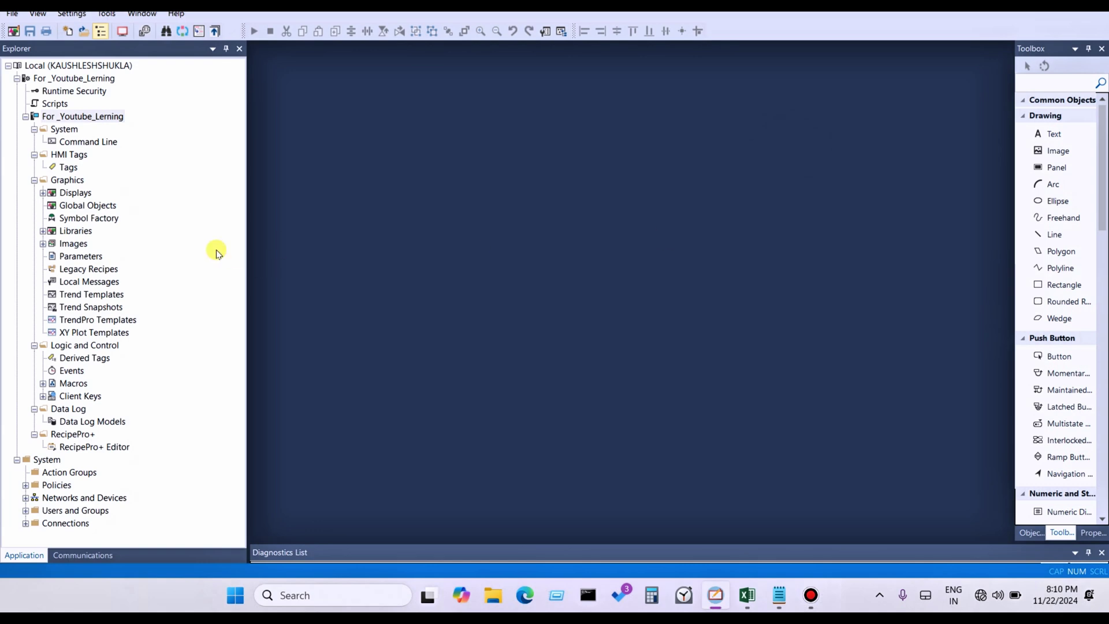
Duplicate the Animation_1 display from the Animation folder under the component name Header
double_click(45, 196)
click(104, 219)
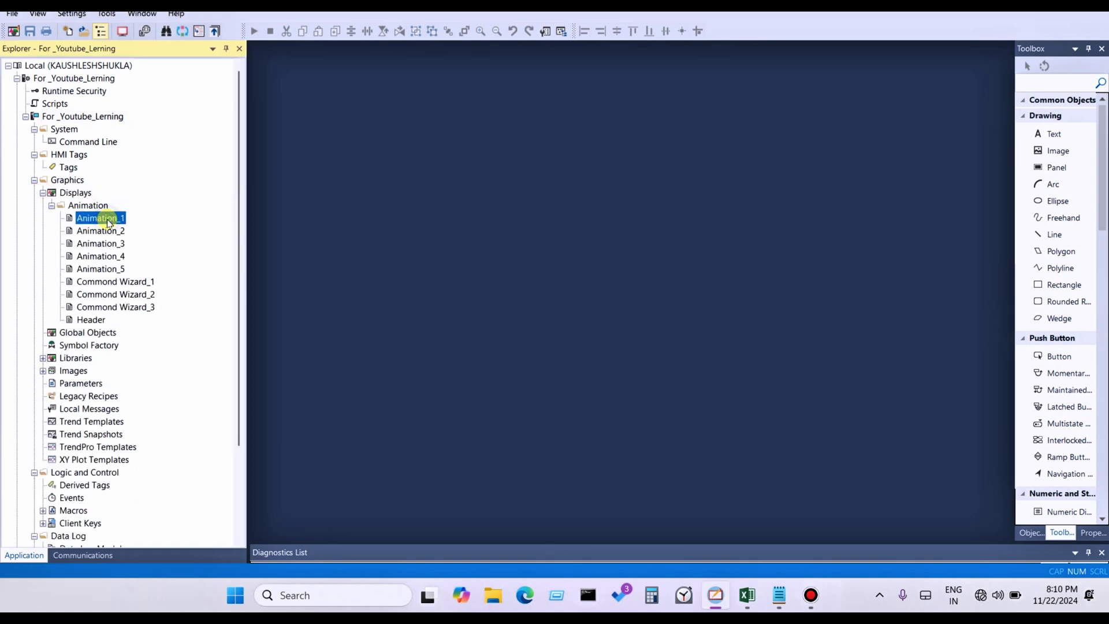
right_click(106, 225)
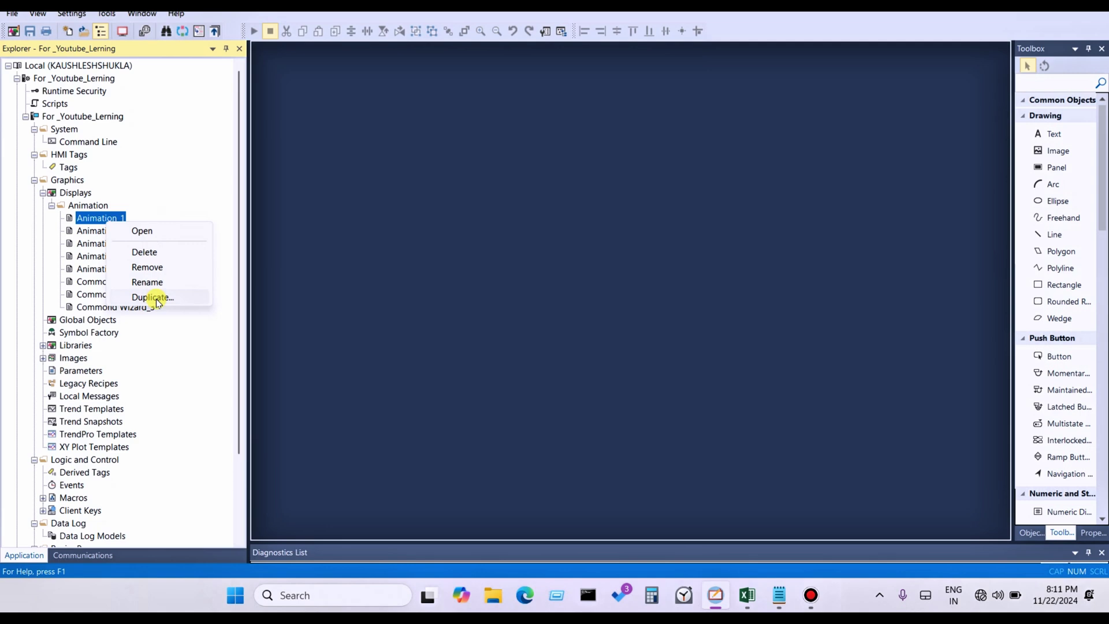
click(157, 297)
drag(503, 254, 393, 223)
click(410, 258)
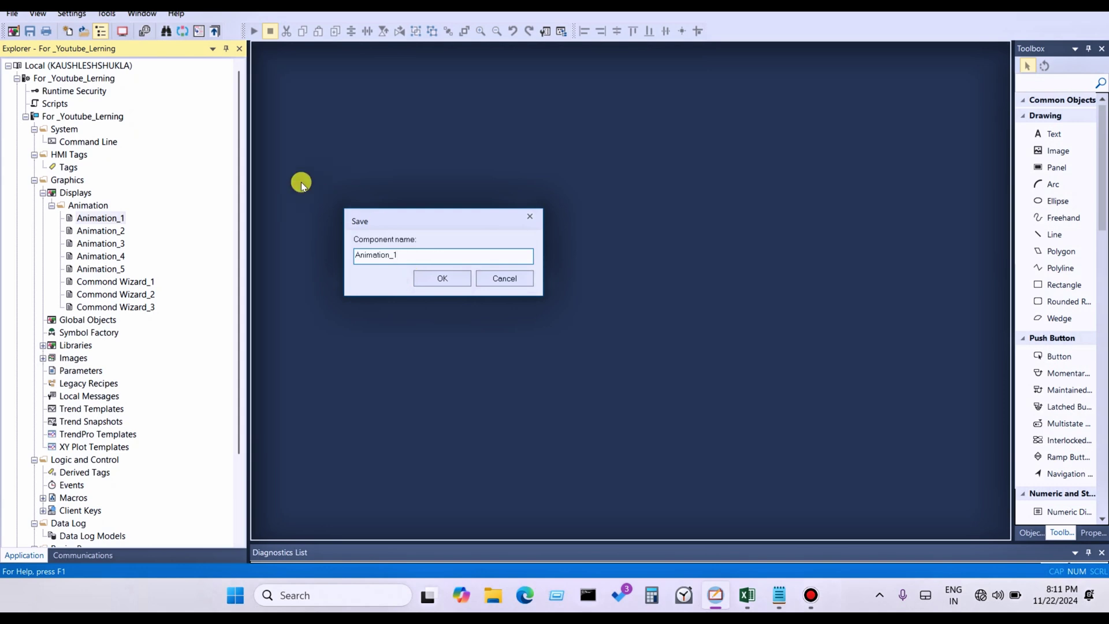
key(BackSpace)
key(BackSpace)
key(BackSpace)
key(BackSpace)
key(BackSpace)
key(BackSpace)
key(BackSpace)
key(BackSpace)
key(BackSpace)
key(BackSpace)
key(BackSpace)
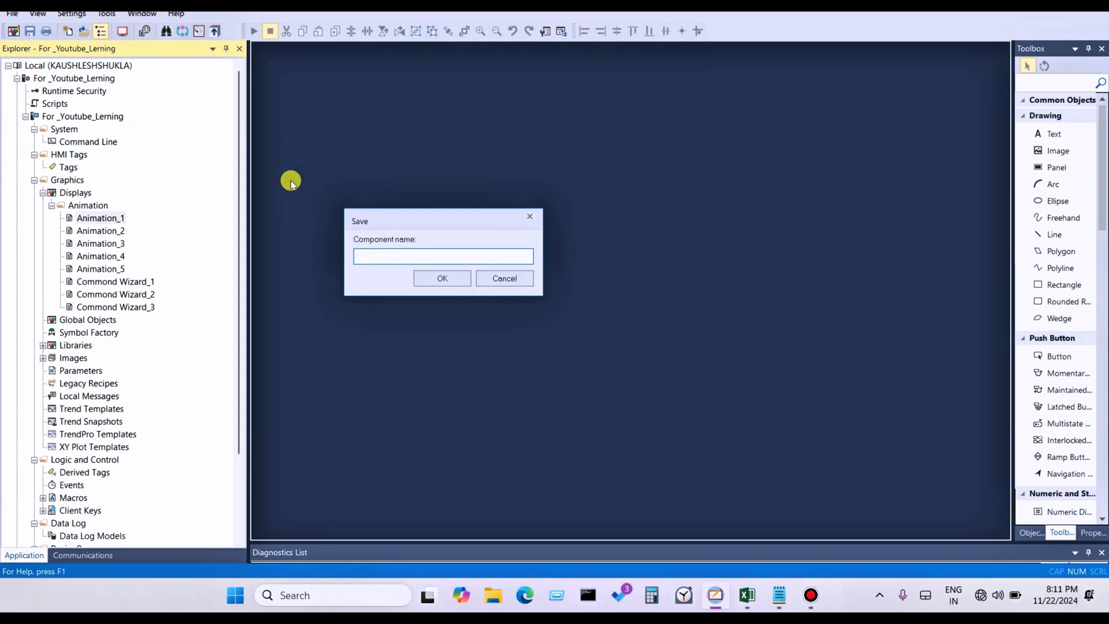
text(Header)
key(Return)
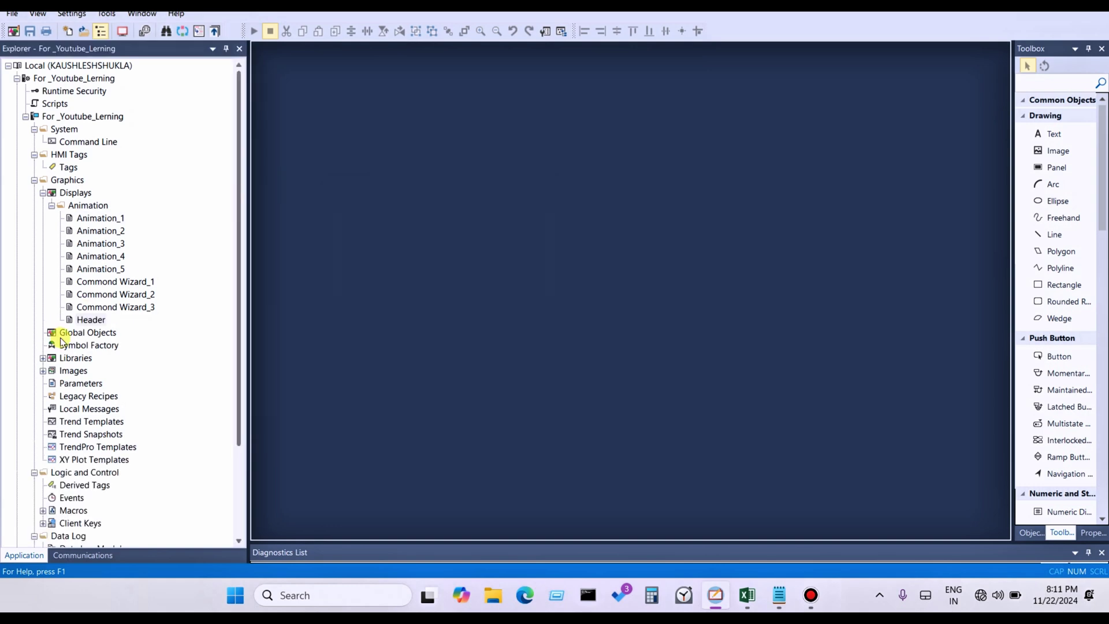
Open the Header display and delete all the objects copied into it
double_click(88, 319)
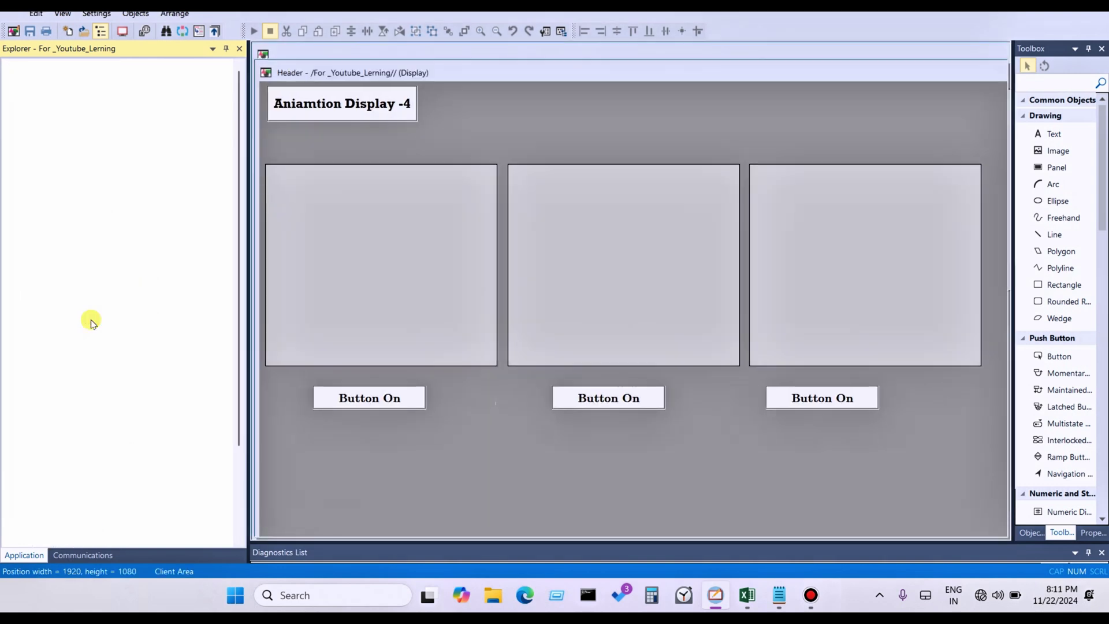
click(458, 417)
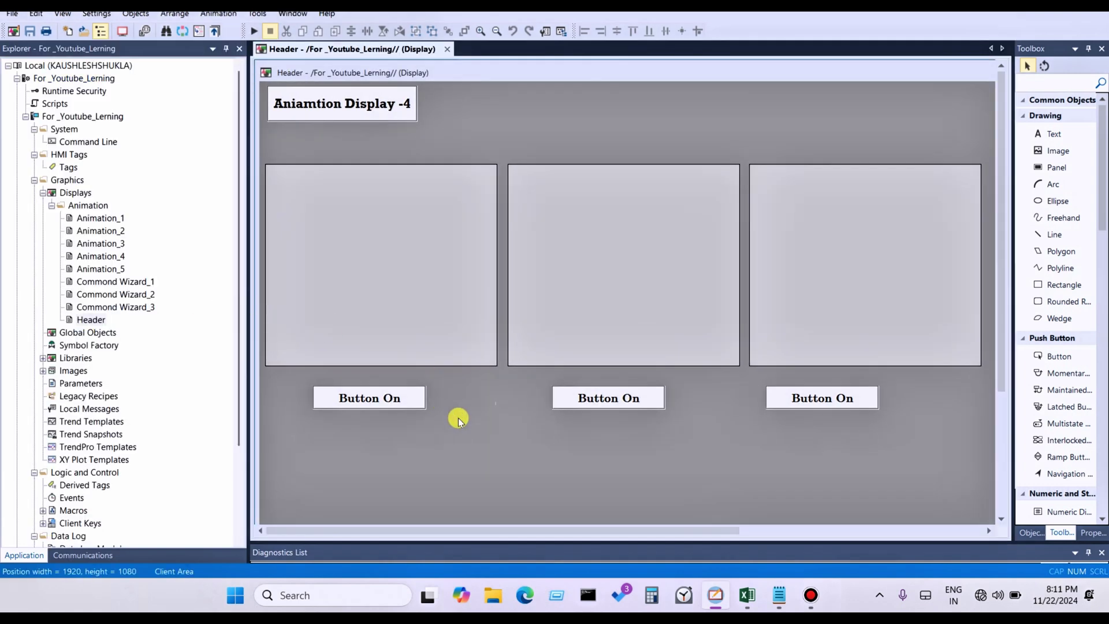
key(ctrl+a)
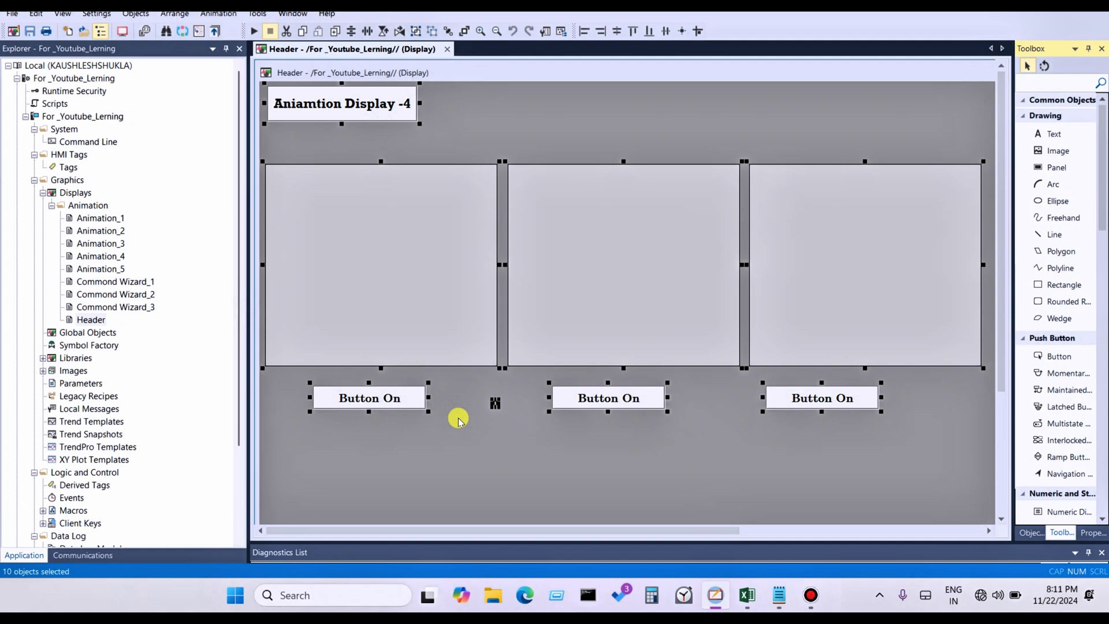
click(381, 220)
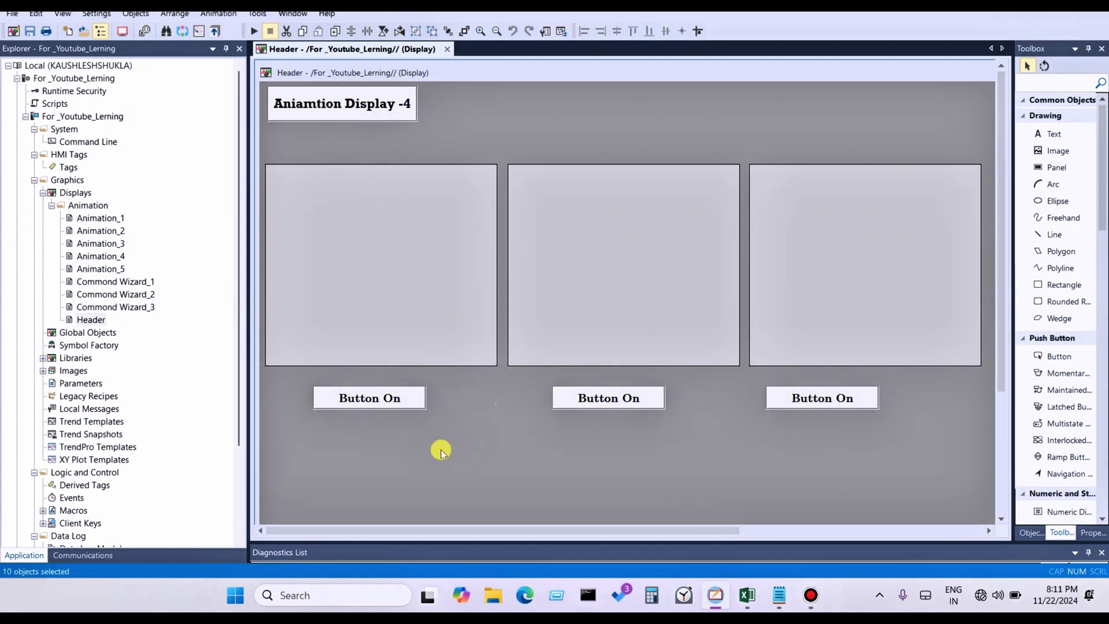
key(ctrl+a)
key(Delete)
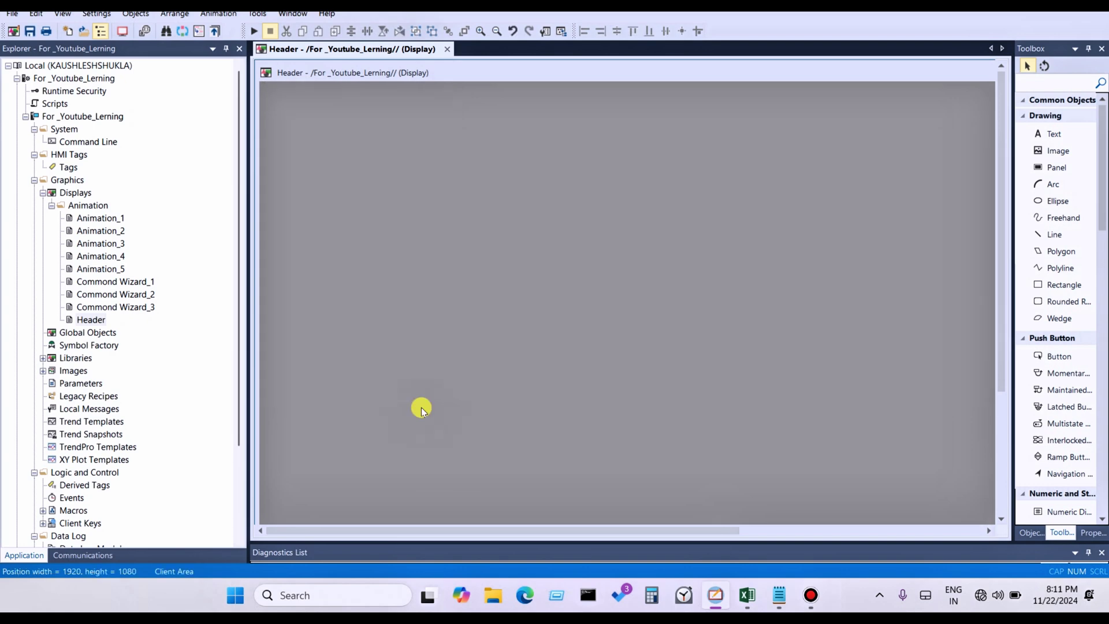
Set the Header display's height to 120 pixels with the title bar turned off, and save the display
right_click(476, 191)
click(515, 203)
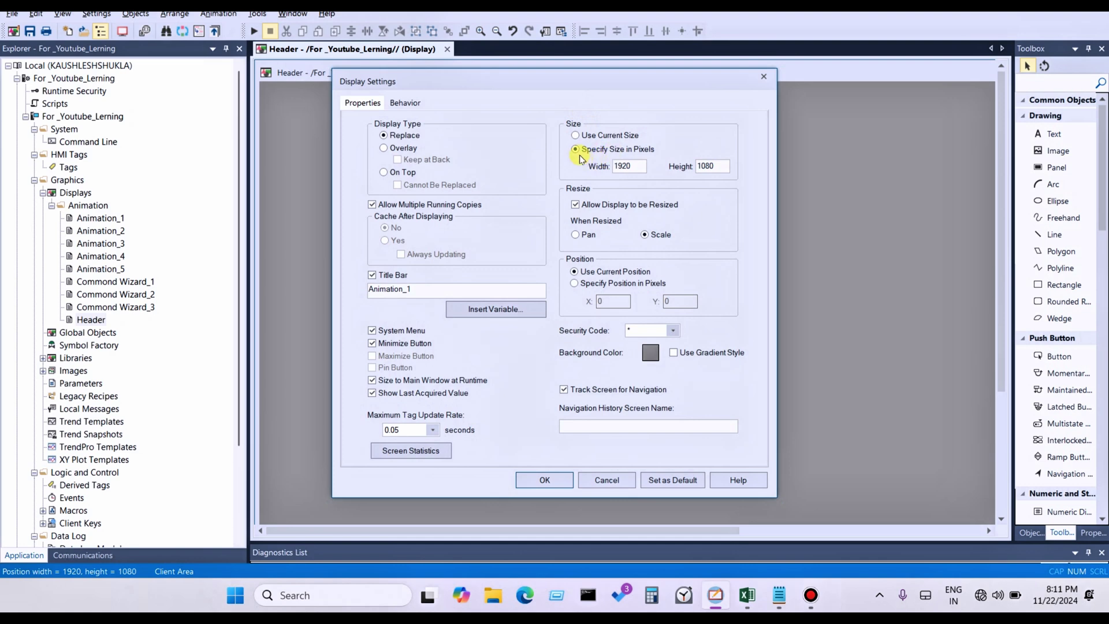
click(635, 167)
click(718, 165)
key(BackSpace)
key(BackSpace)
key(BackSpace)
key(BackSpace)
text(100)
key(BackSpace)
key(BackSpace)
key(BackSpace)
text(120)
click(371, 276)
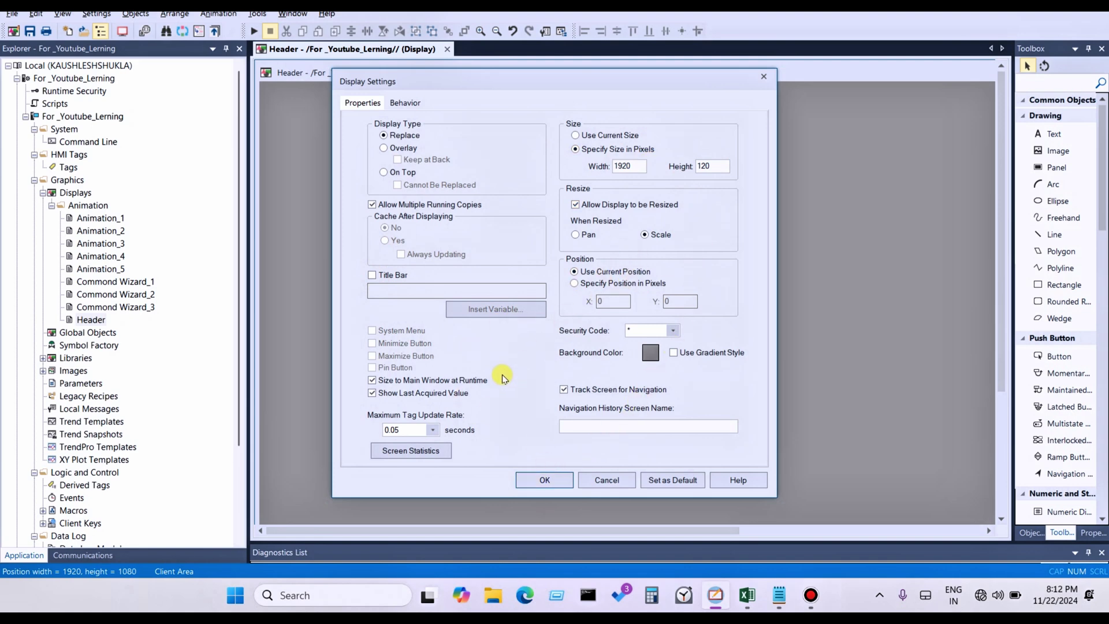
click(545, 479)
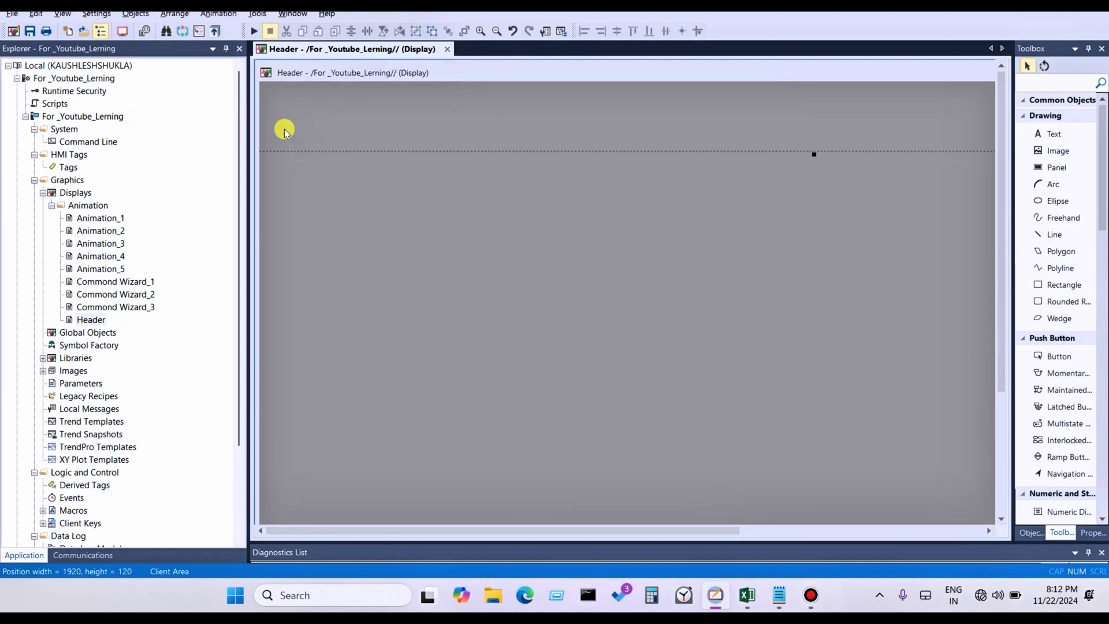
click(27, 32)
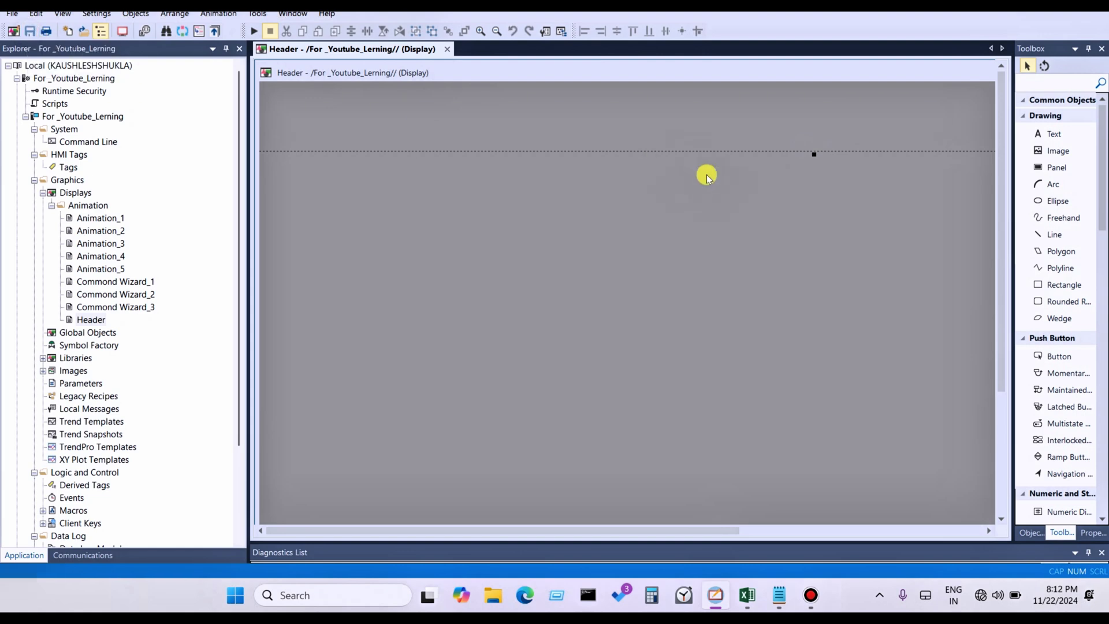
Draw a wide push button near the upper-left corner of the header strip and give it the Recessed style
click(1047, 362)
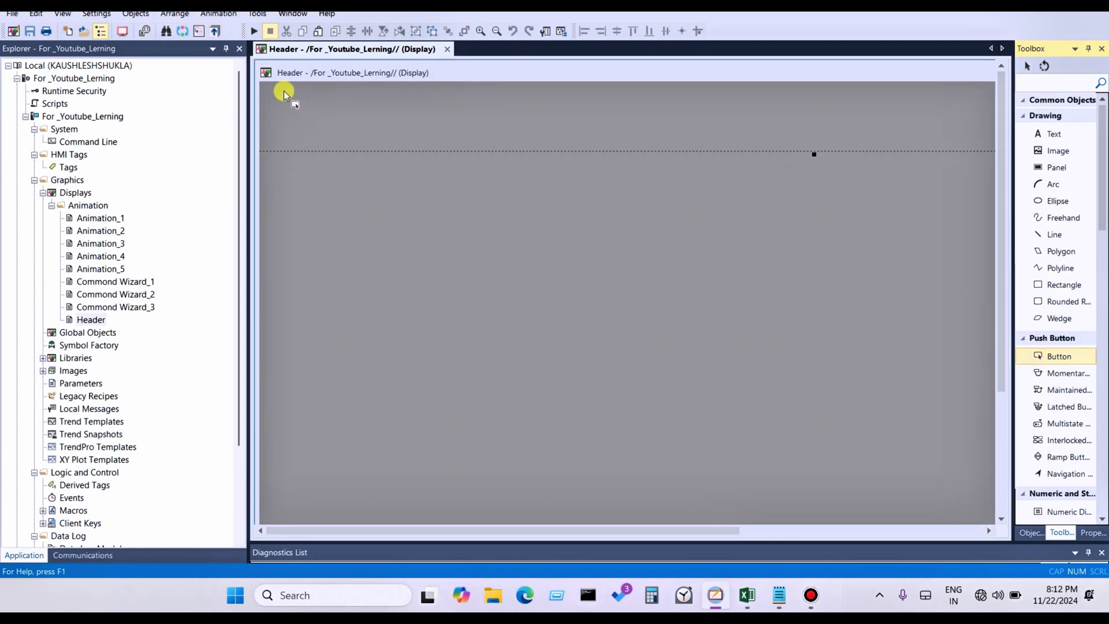
drag(283, 89, 392, 114)
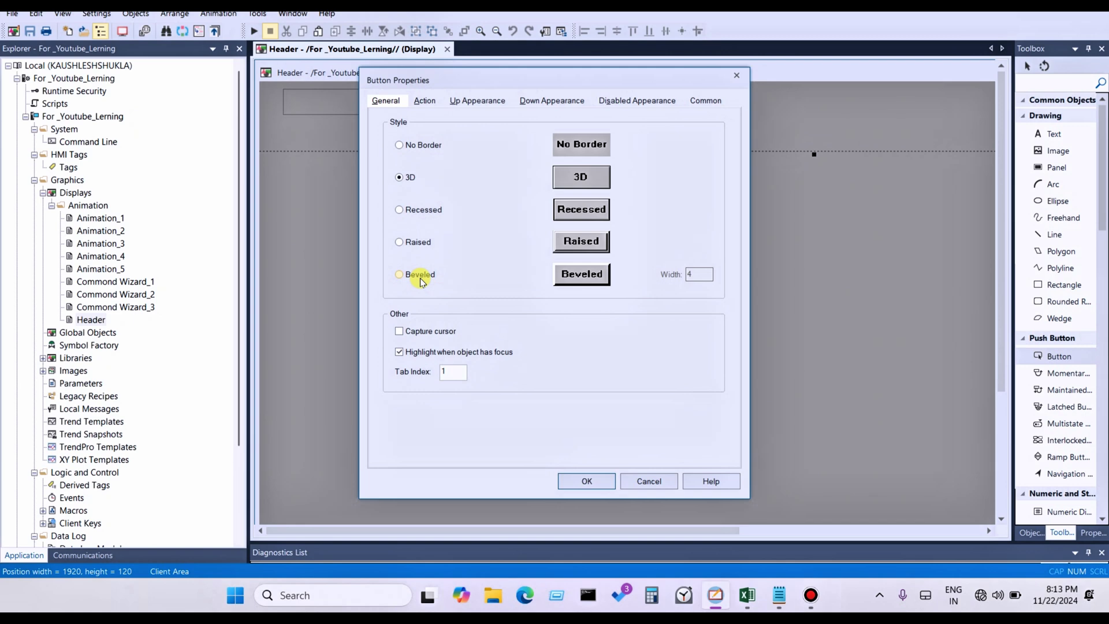
click(419, 214)
Choose the Display command from the graphic display navigation commands for the button's press action
click(425, 102)
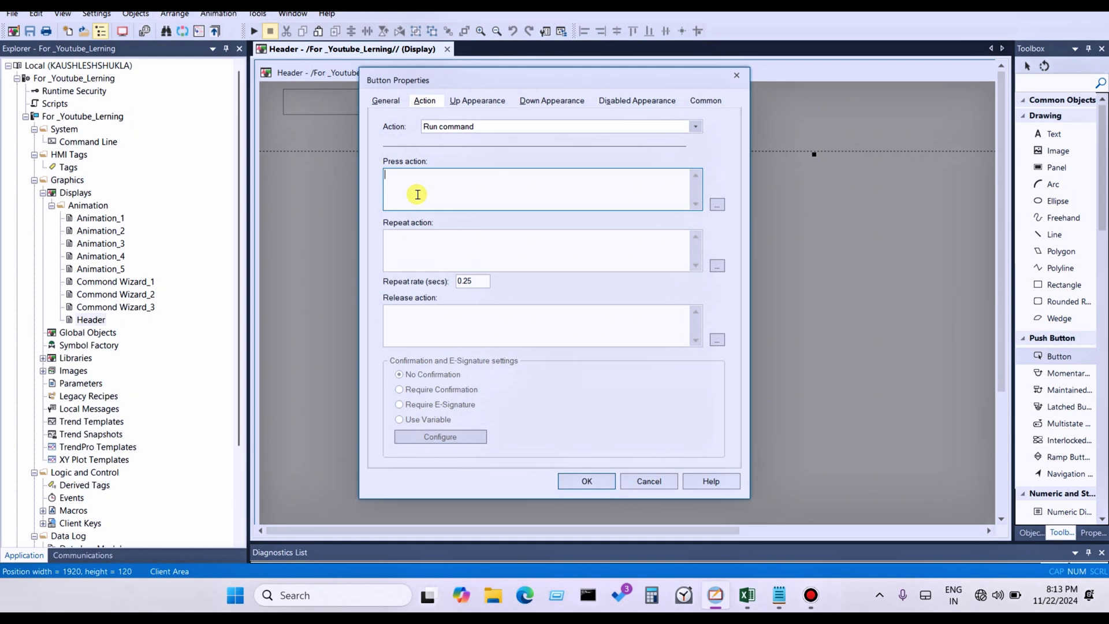
double_click(417, 194)
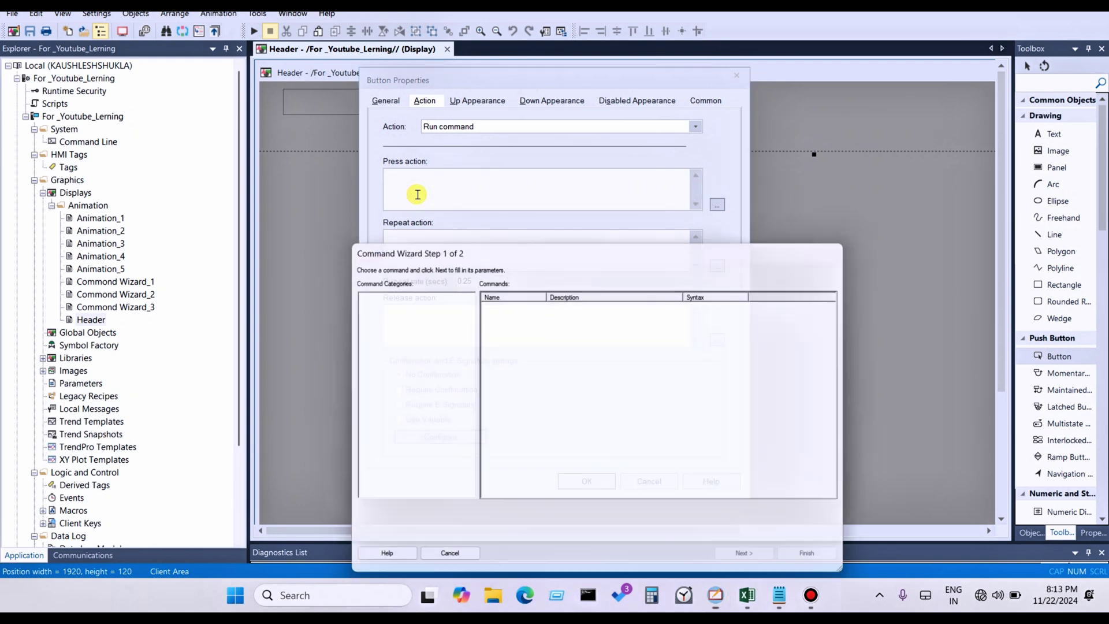
drag(508, 241, 559, 95)
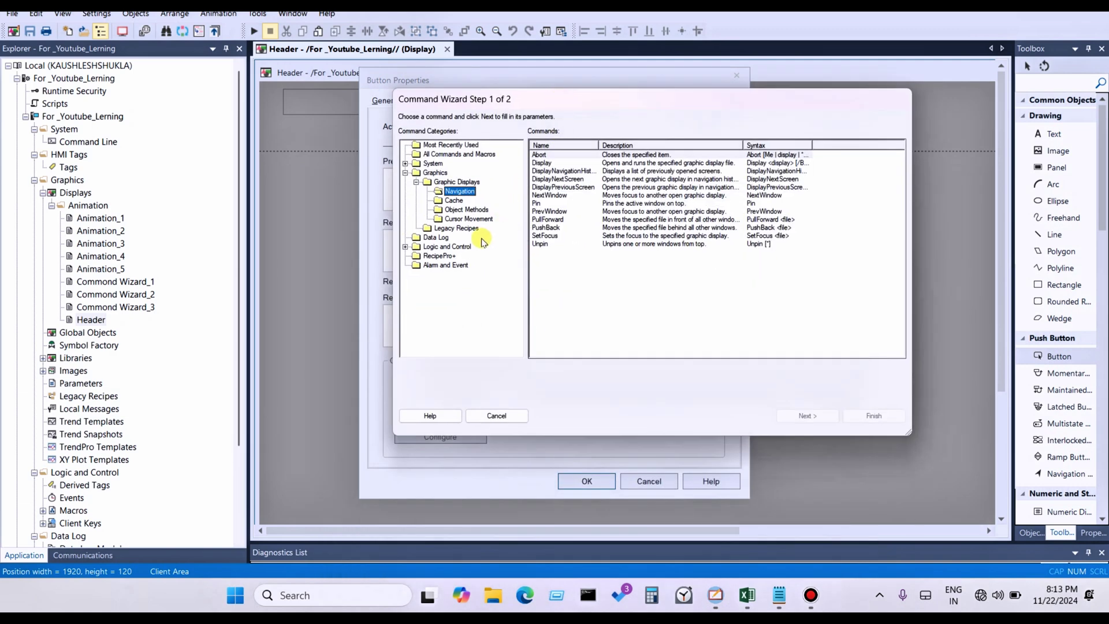
click(559, 164)
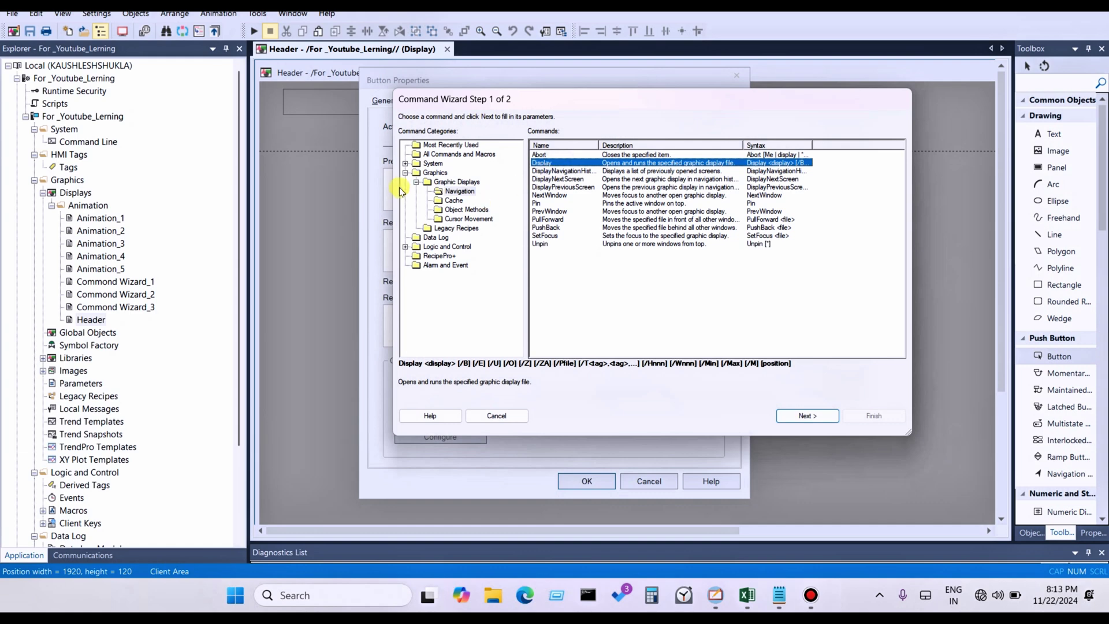
click(405, 173)
double_click(439, 173)
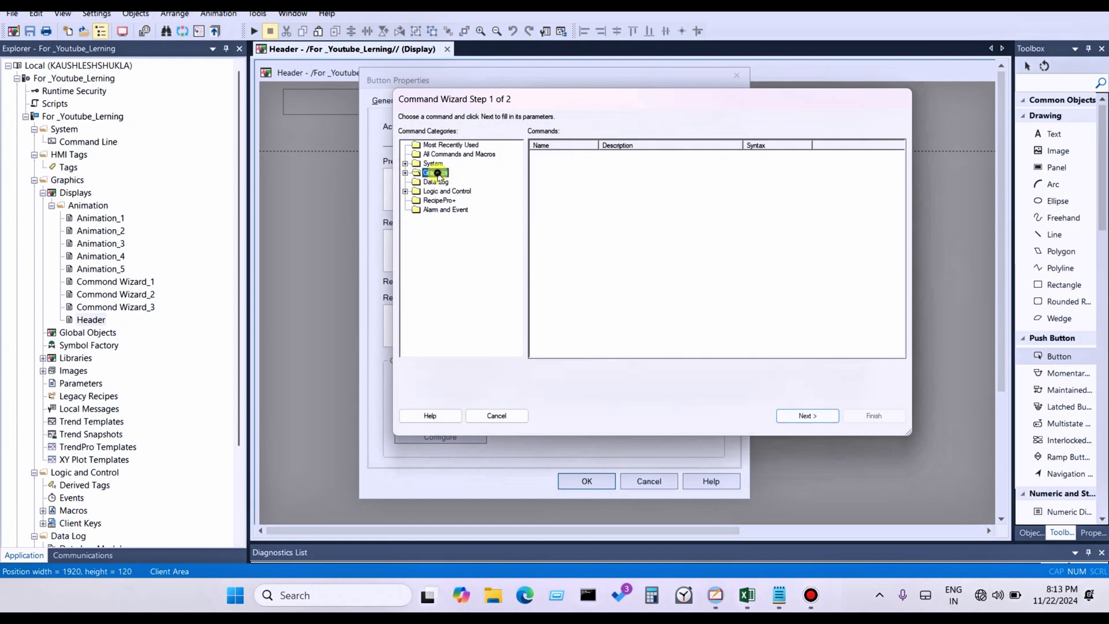
click(452, 191)
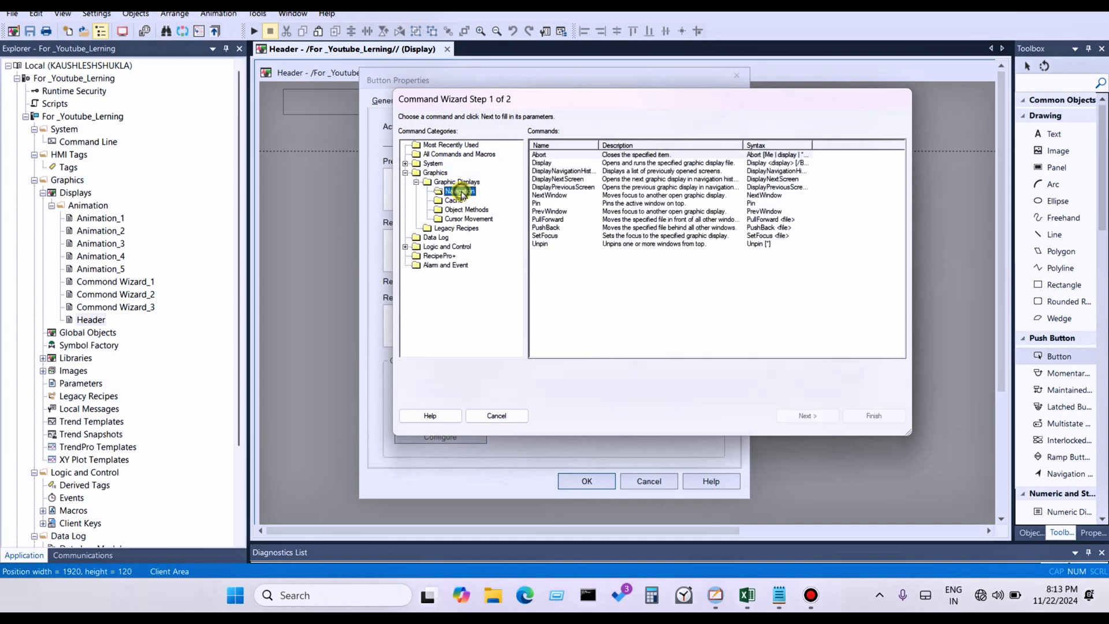
click(568, 165)
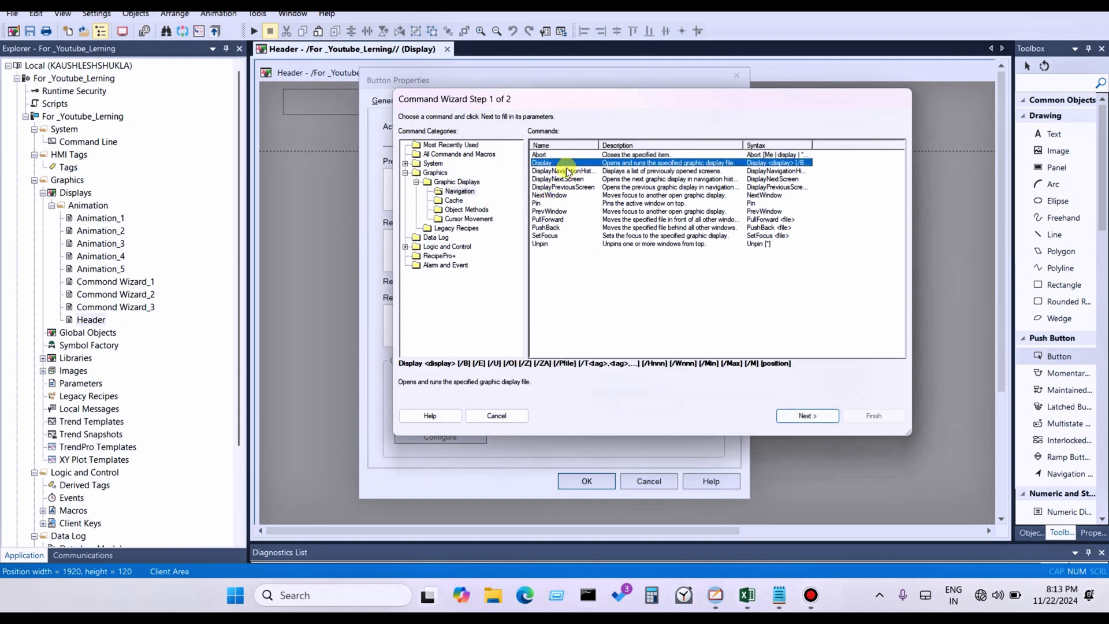
double_click(627, 164)
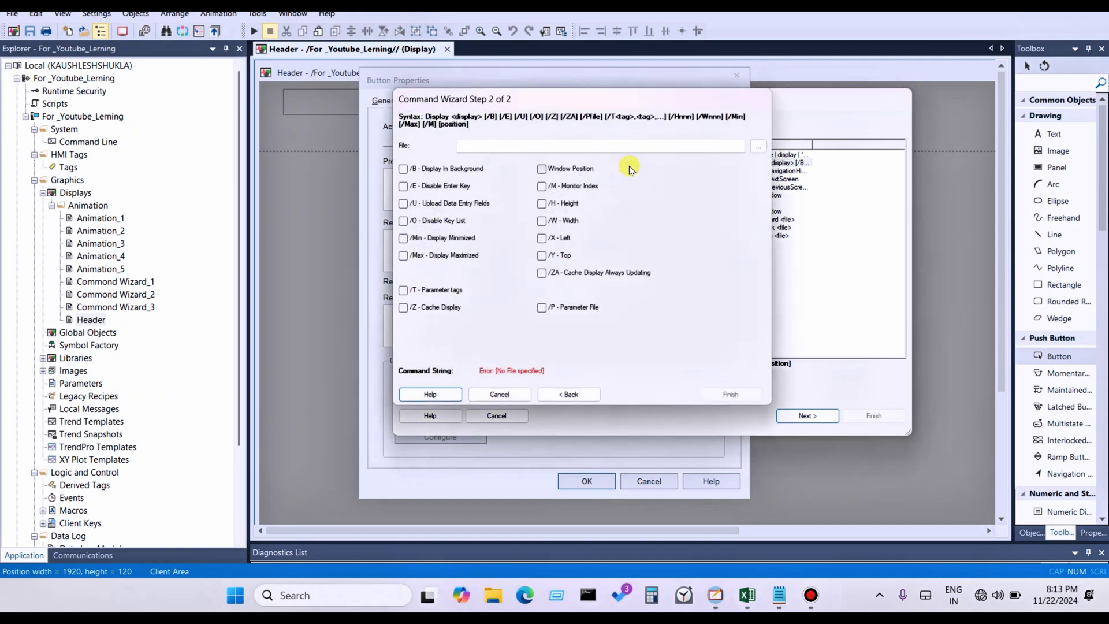
Select Animation_1 as the display file to open and finish the button's press command
click(758, 147)
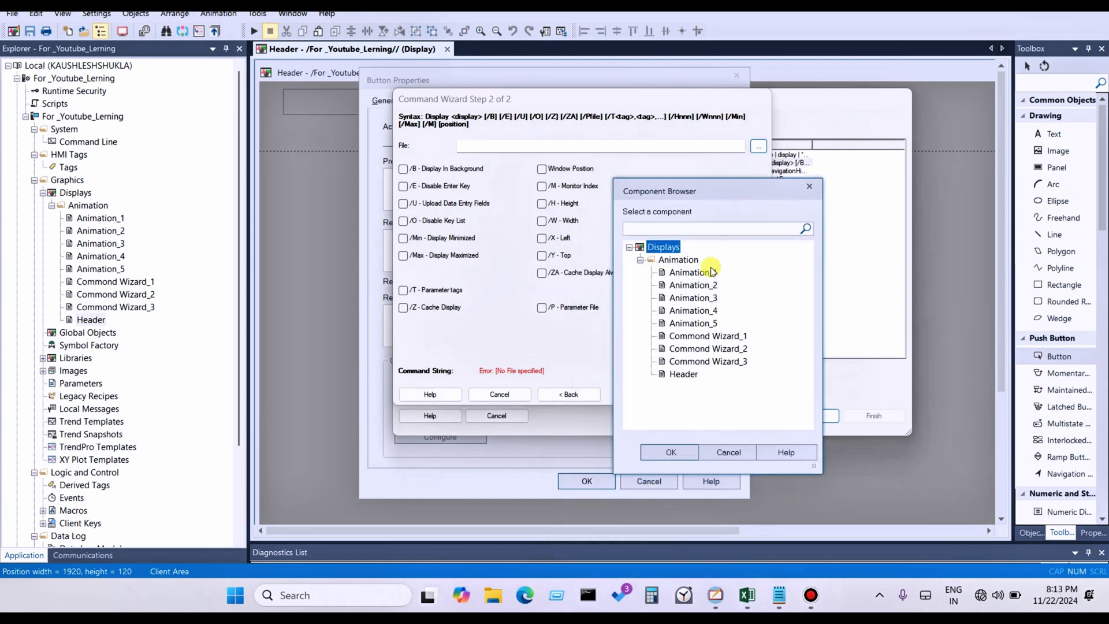
click(710, 272)
click(662, 454)
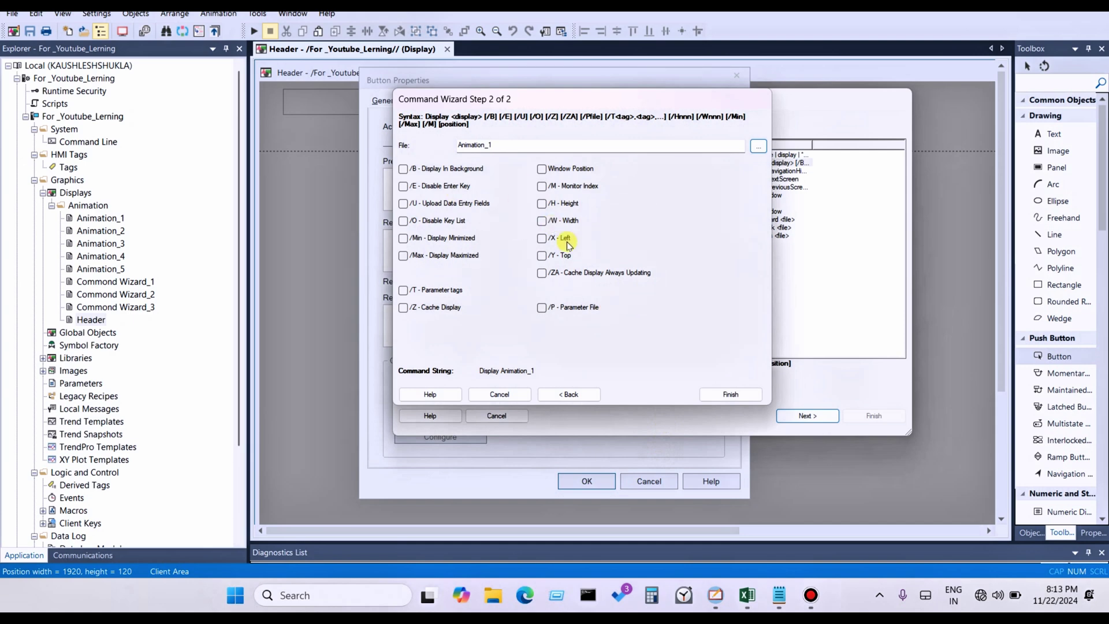
click(731, 394)
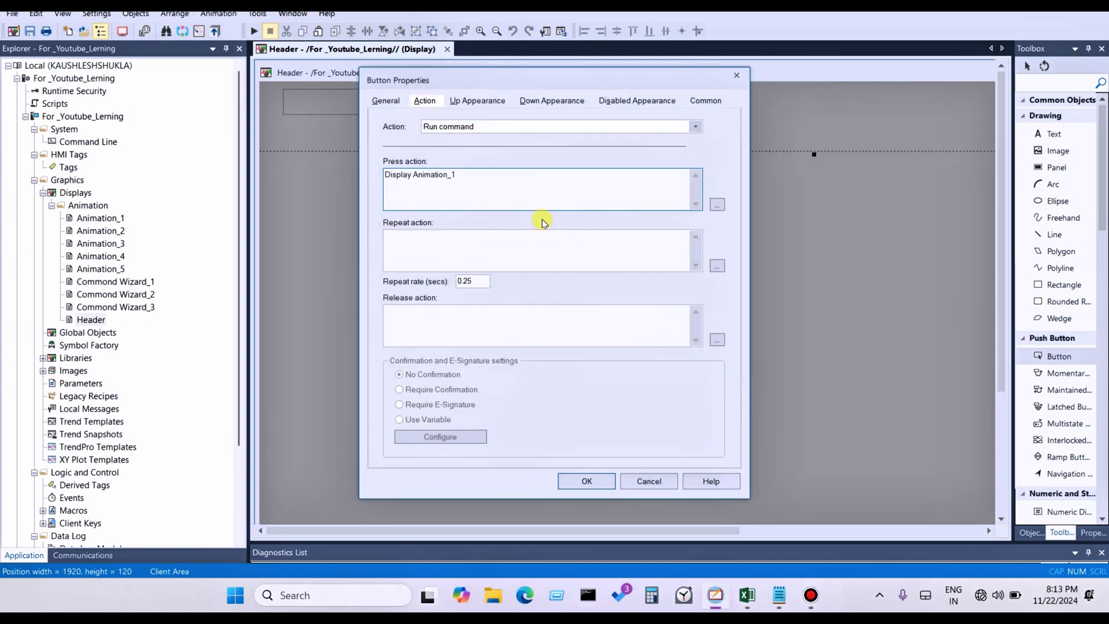
Caption the button's up state "Animation-1" and use a Solid back style
click(485, 101)
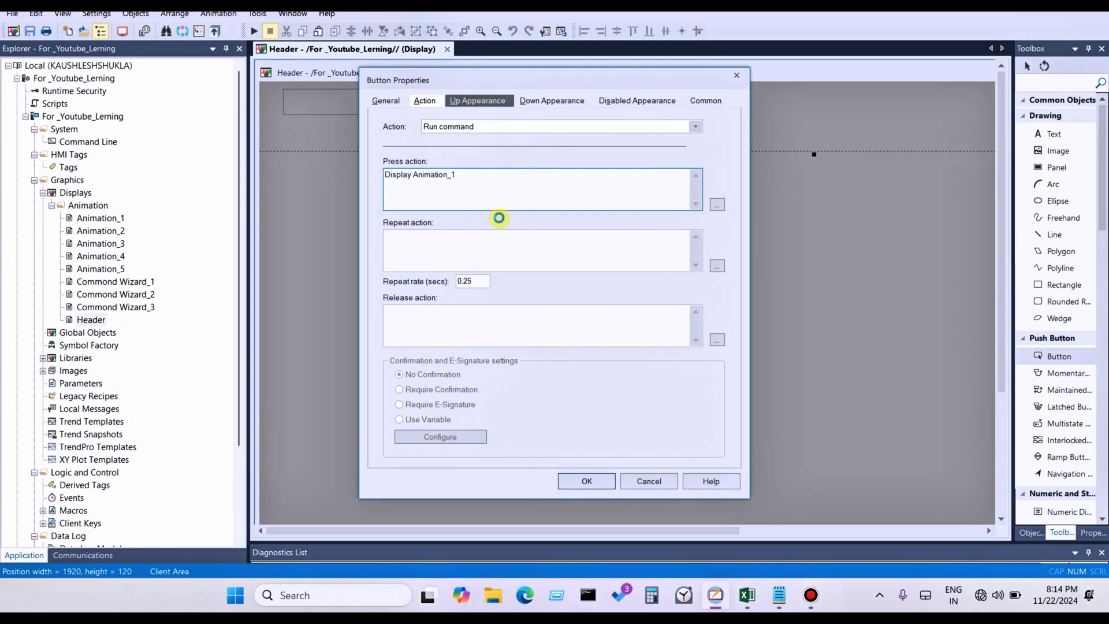
click(500, 223)
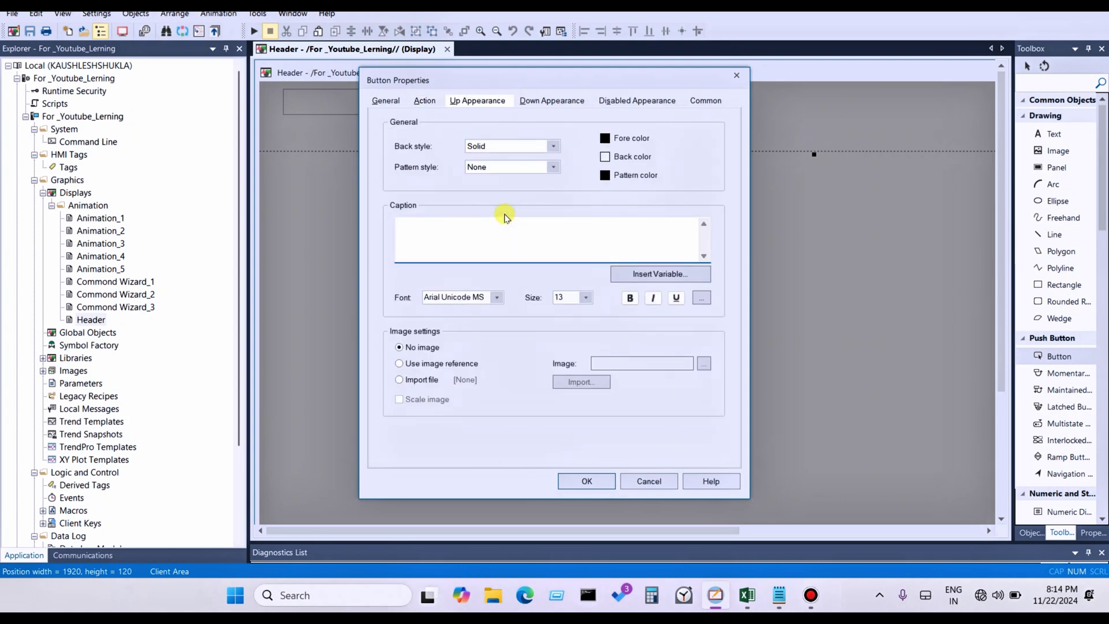
text(Animation-1)
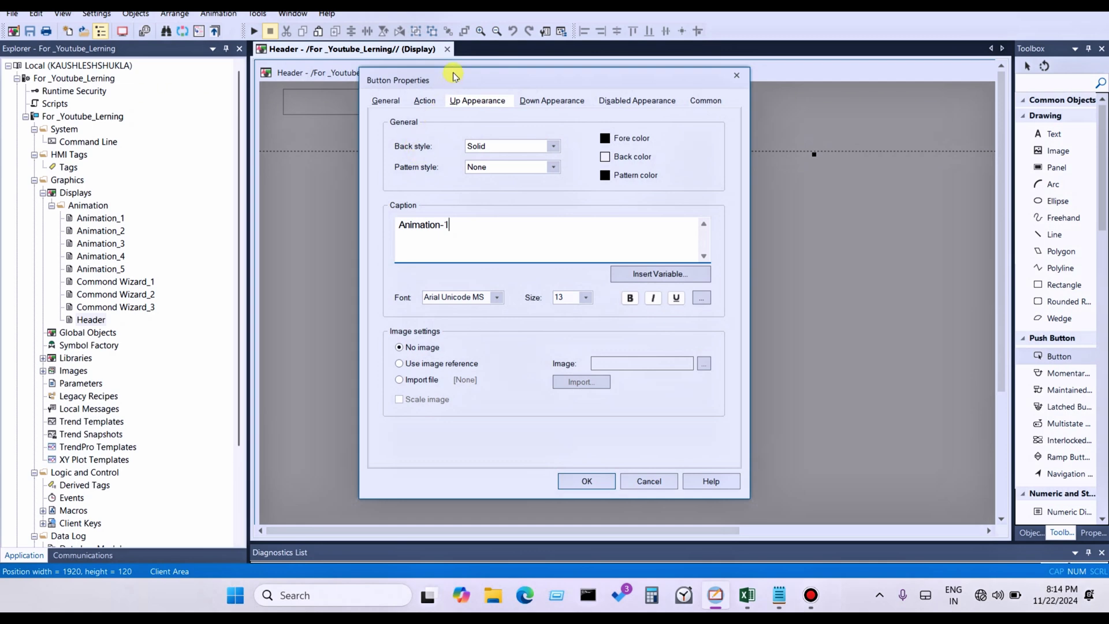
drag(419, 157, 500, 183)
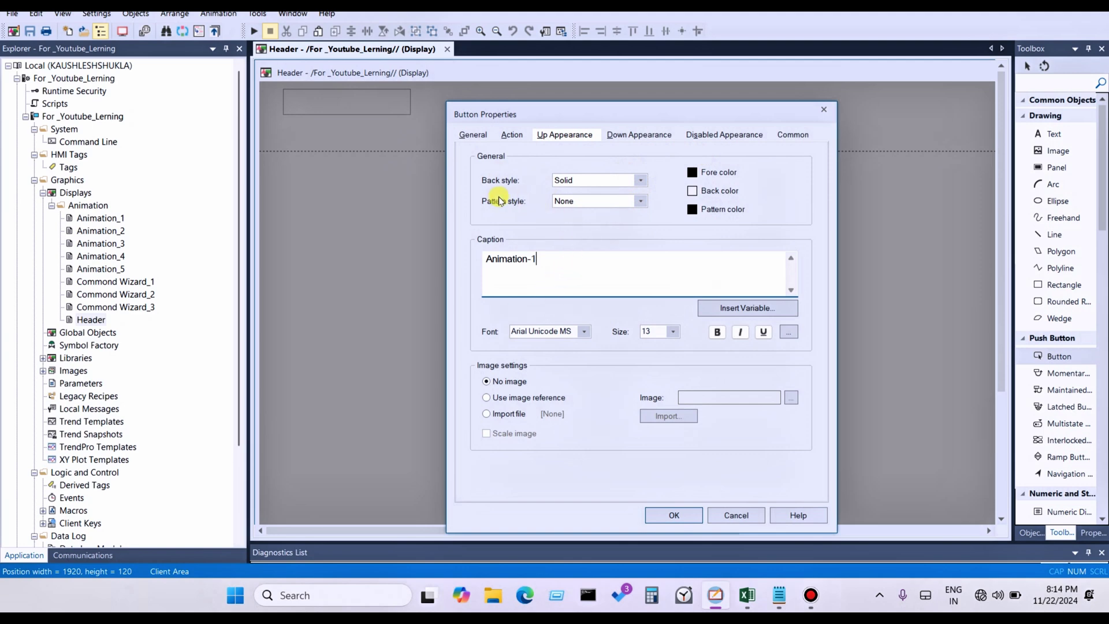
click(641, 181)
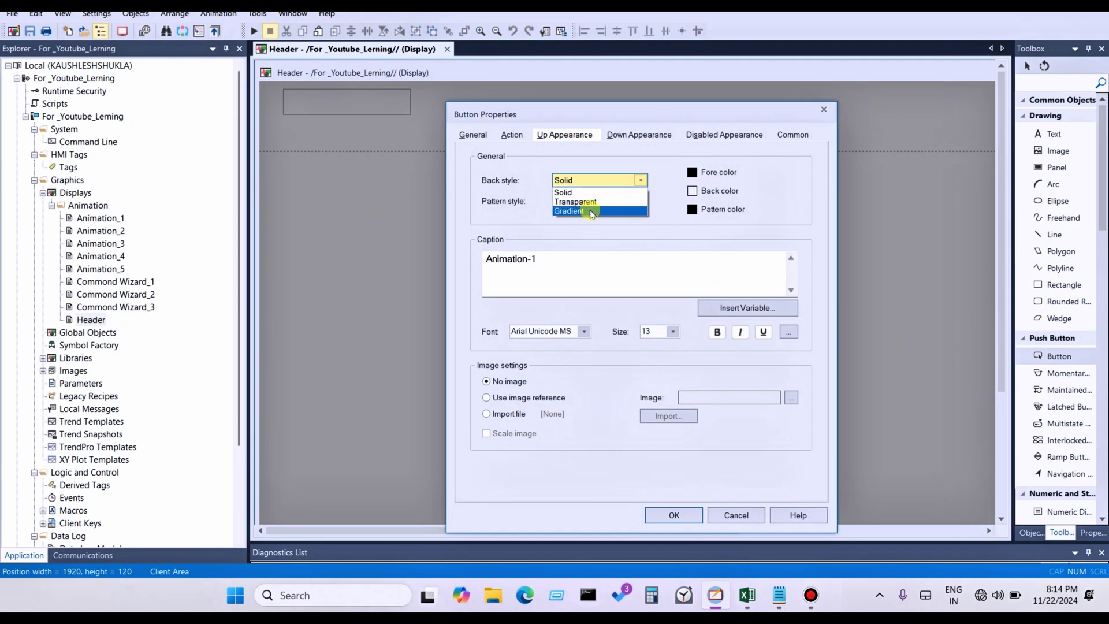
click(581, 193)
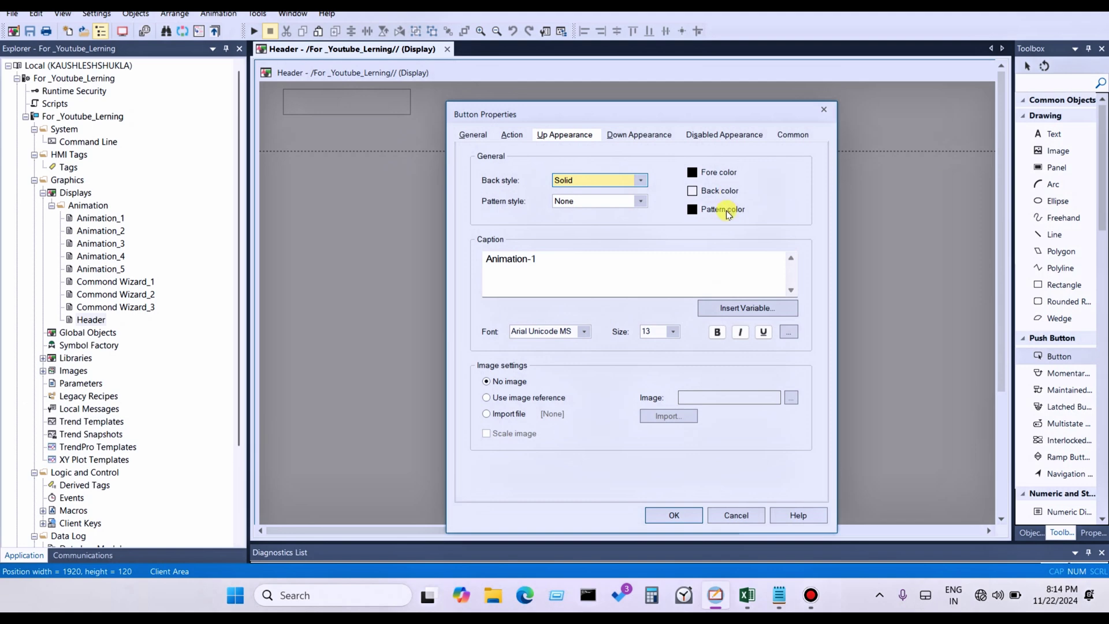
Set the font of the button's caption to Century
click(585, 332)
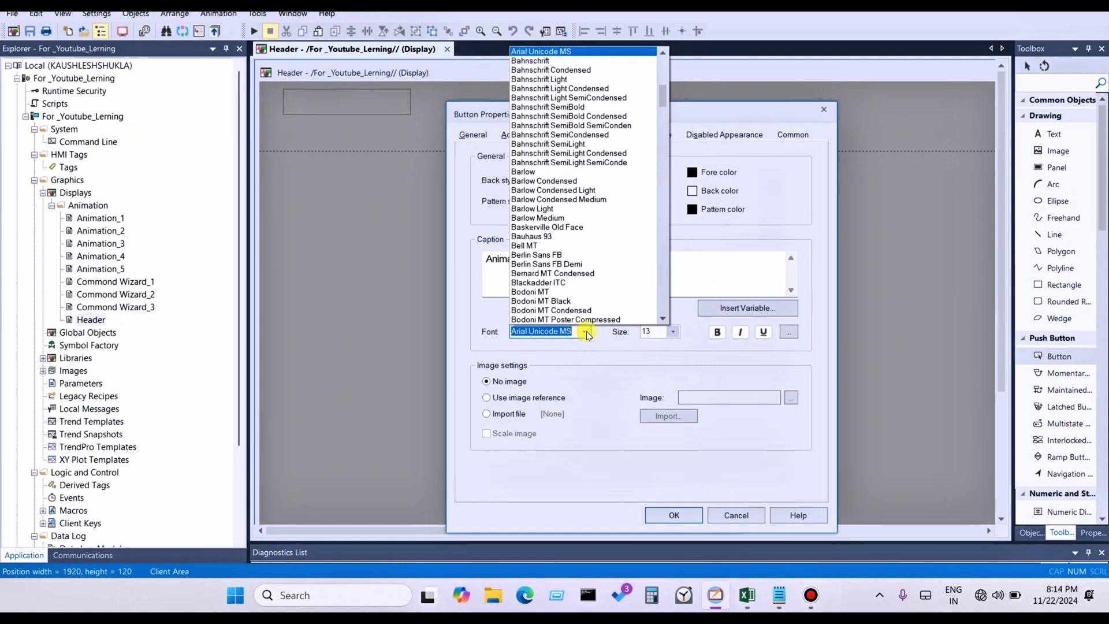
key(c)
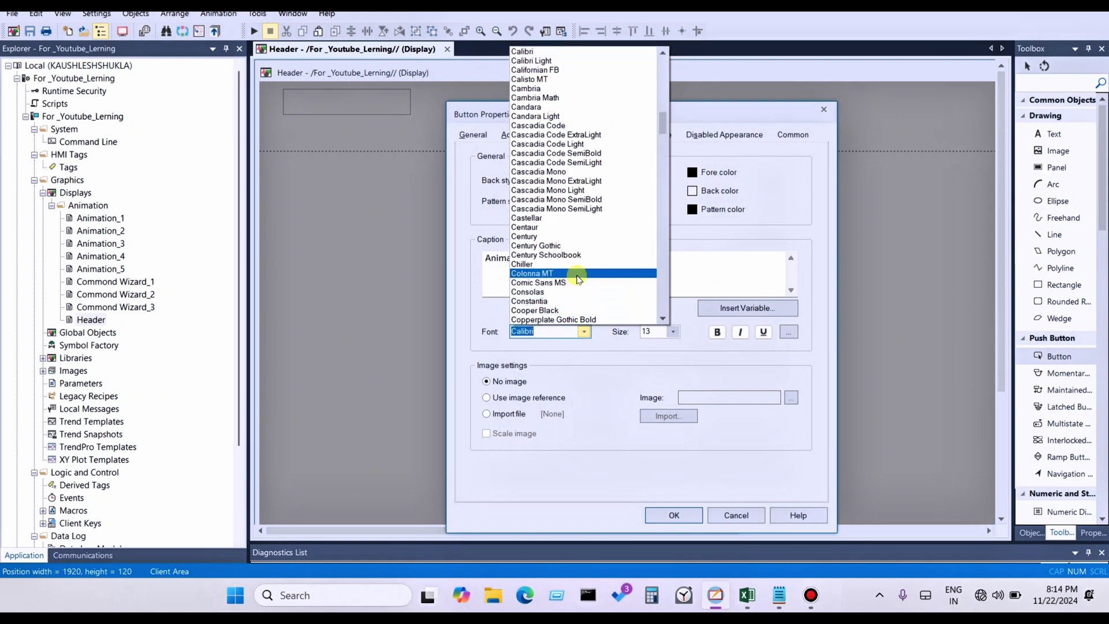
click(534, 243)
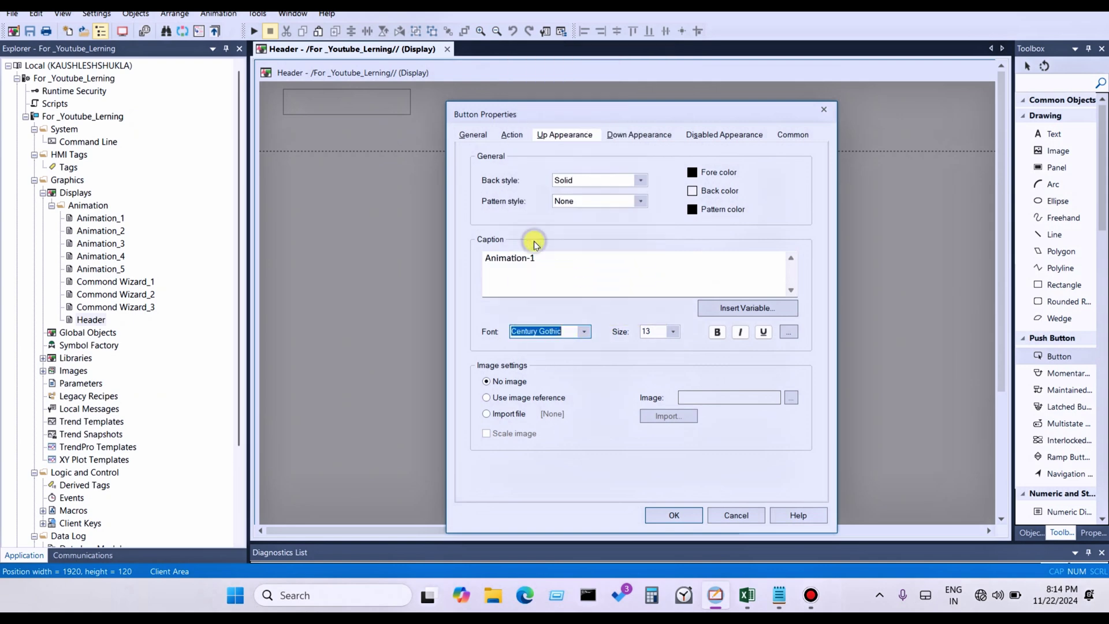
click(584, 331)
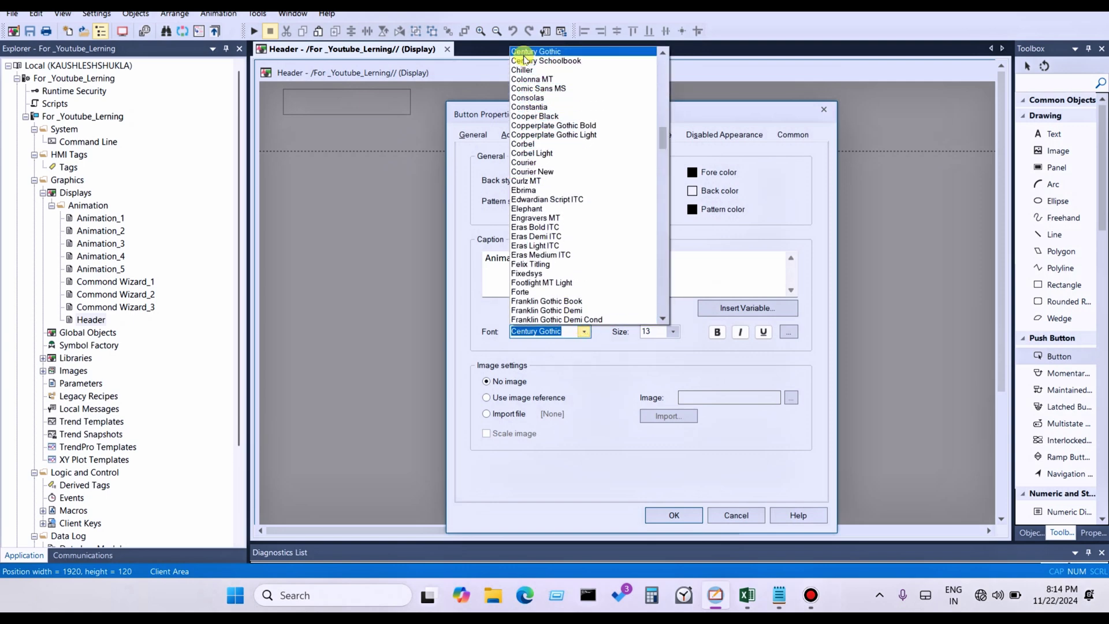
scroll(524, 57, up, 7)
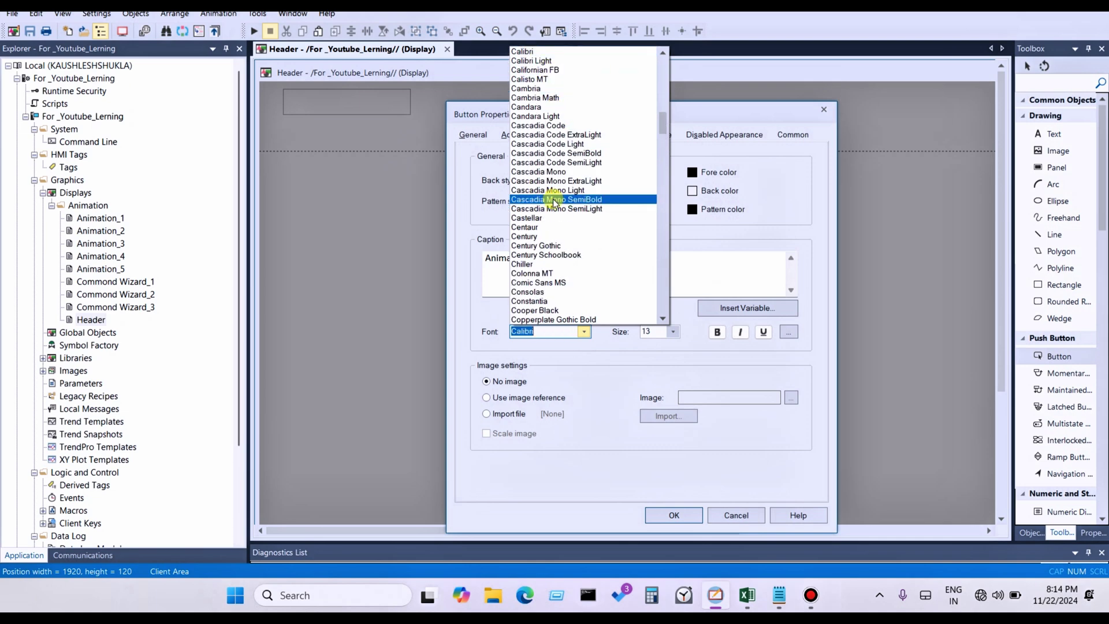
click(537, 235)
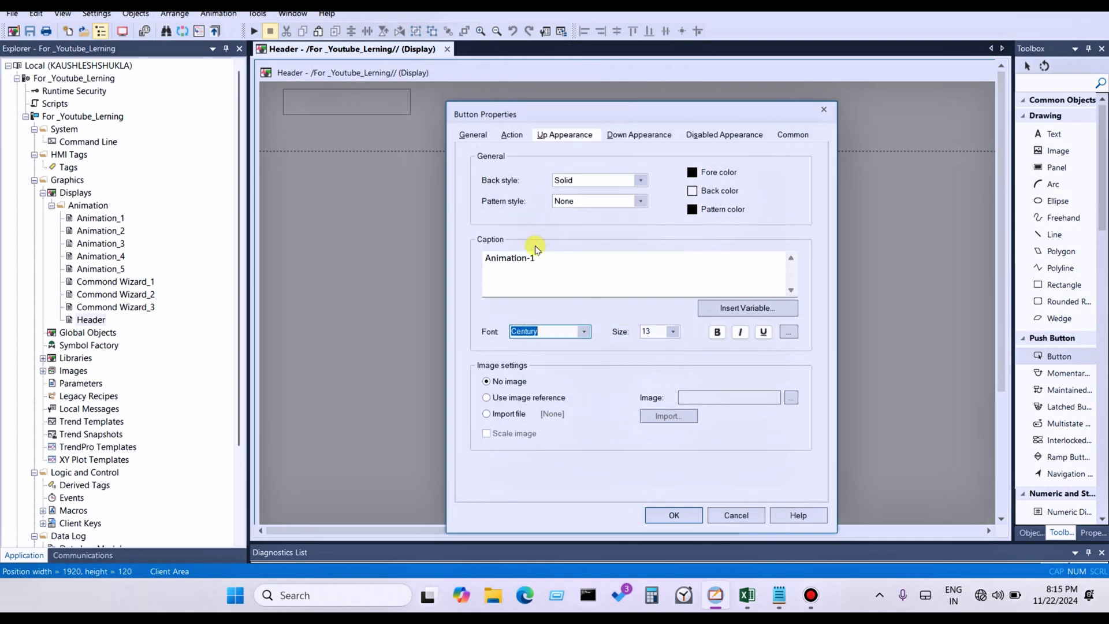
Try a size of 10 for the button's caption and look over its full font settings
click(673, 332)
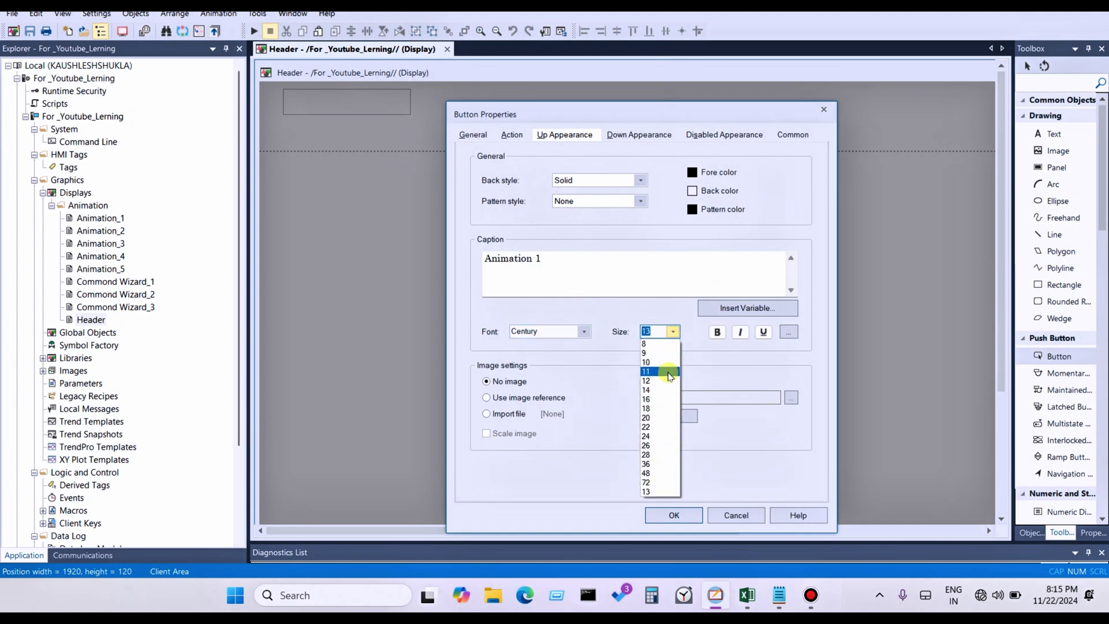
click(662, 362)
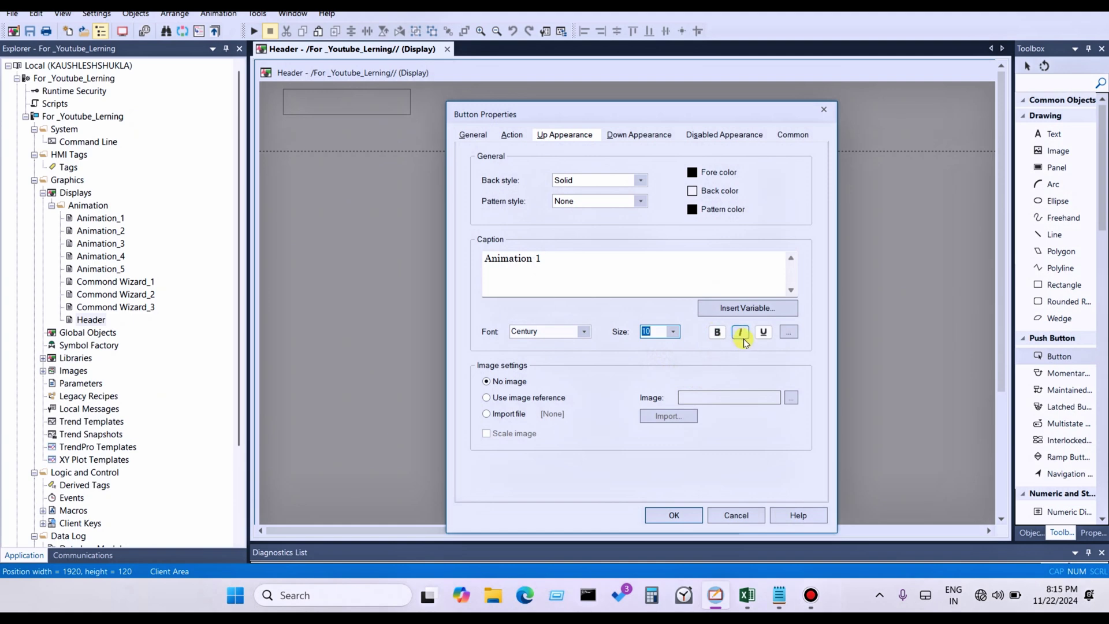
click(788, 333)
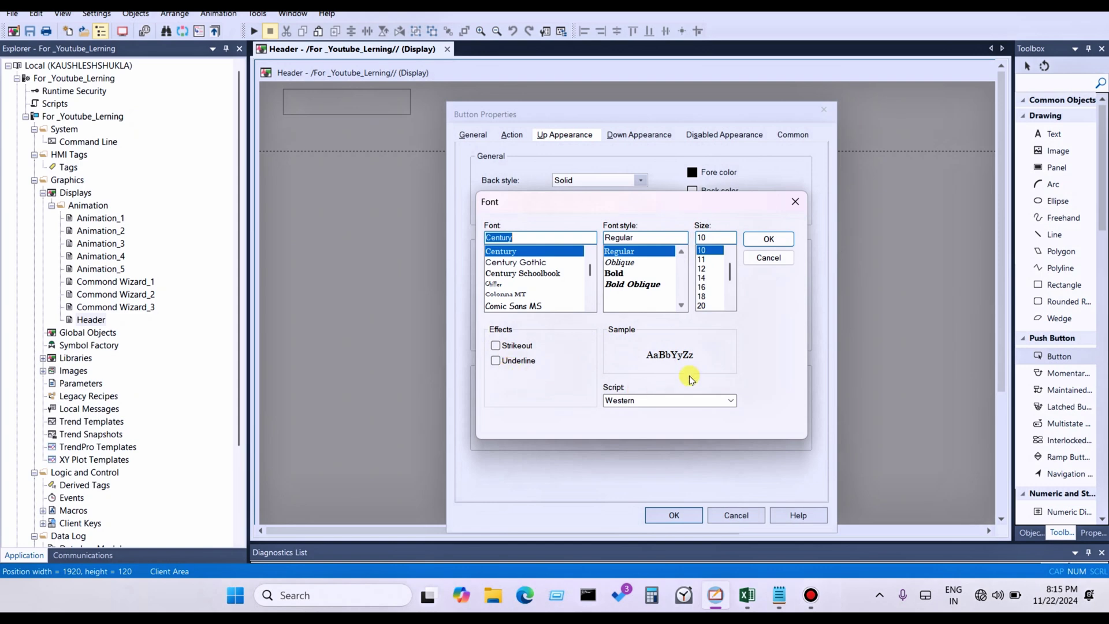
click(769, 239)
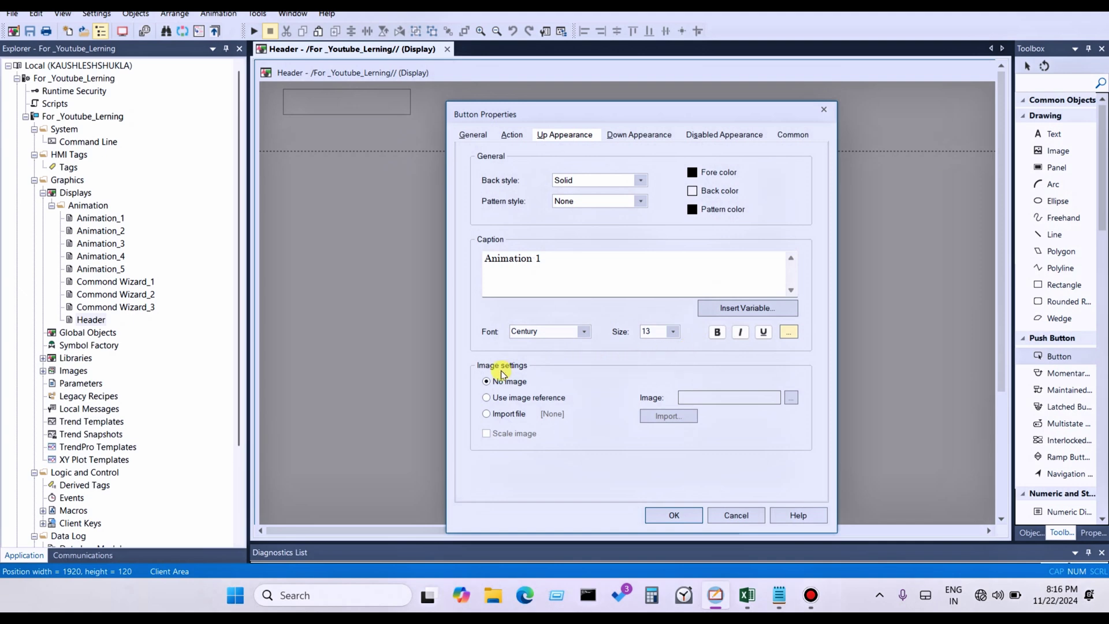
Use the Enter image as the image reference for the button's up state
click(506, 400)
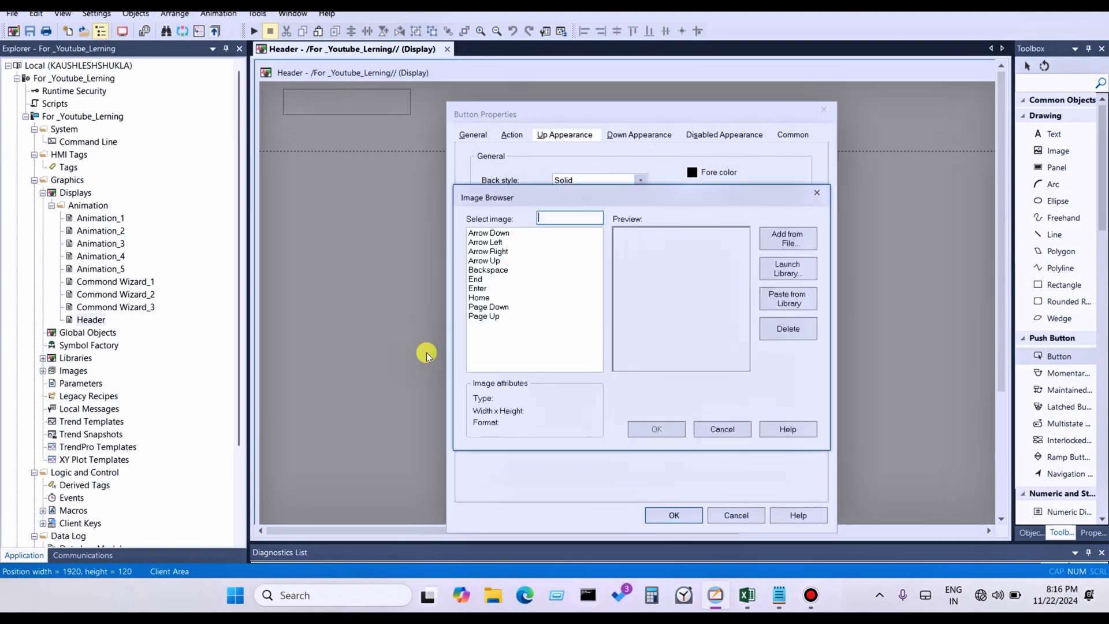
click(488, 234)
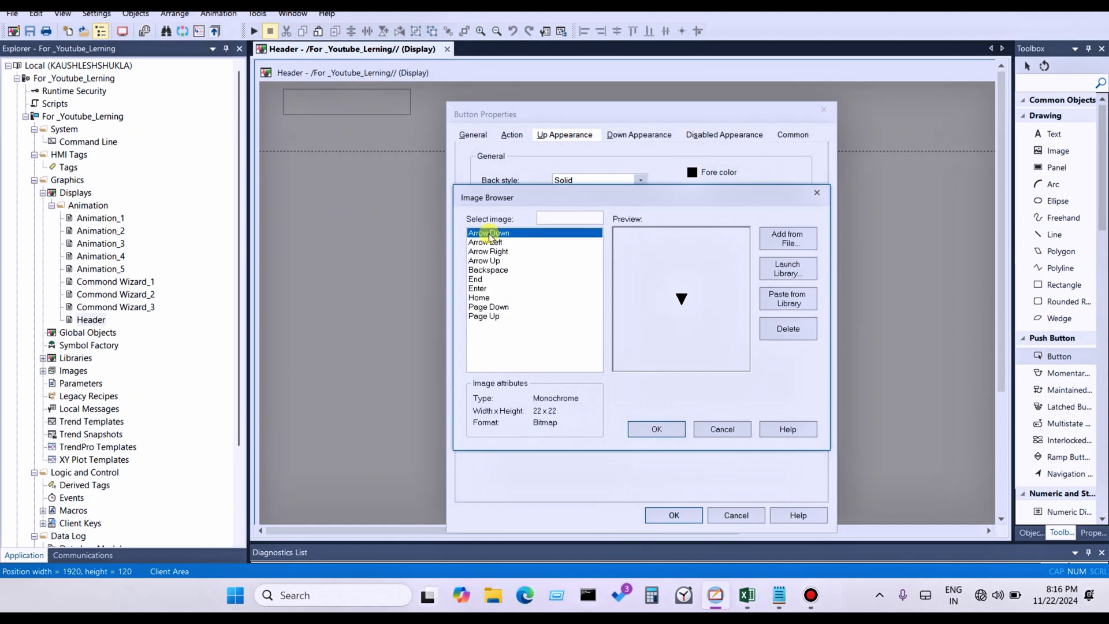
key(Escape)
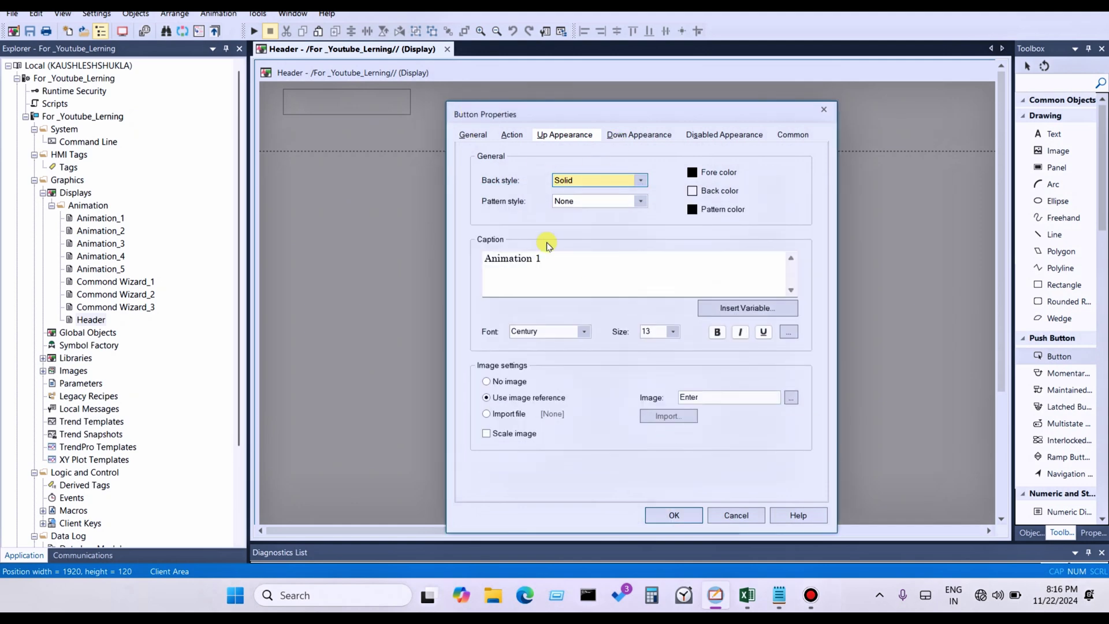
Copy the caption text, review the down and disabled appearance settings, and apply the button's properties
drag(546, 258, 488, 257)
right_click(541, 261)
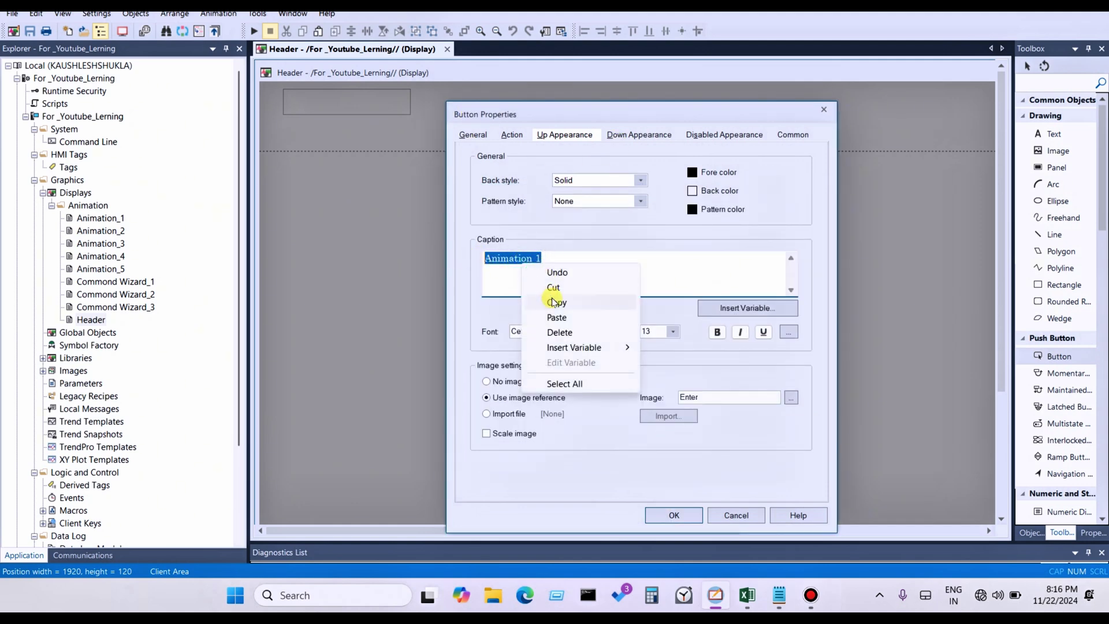
click(553, 300)
click(610, 136)
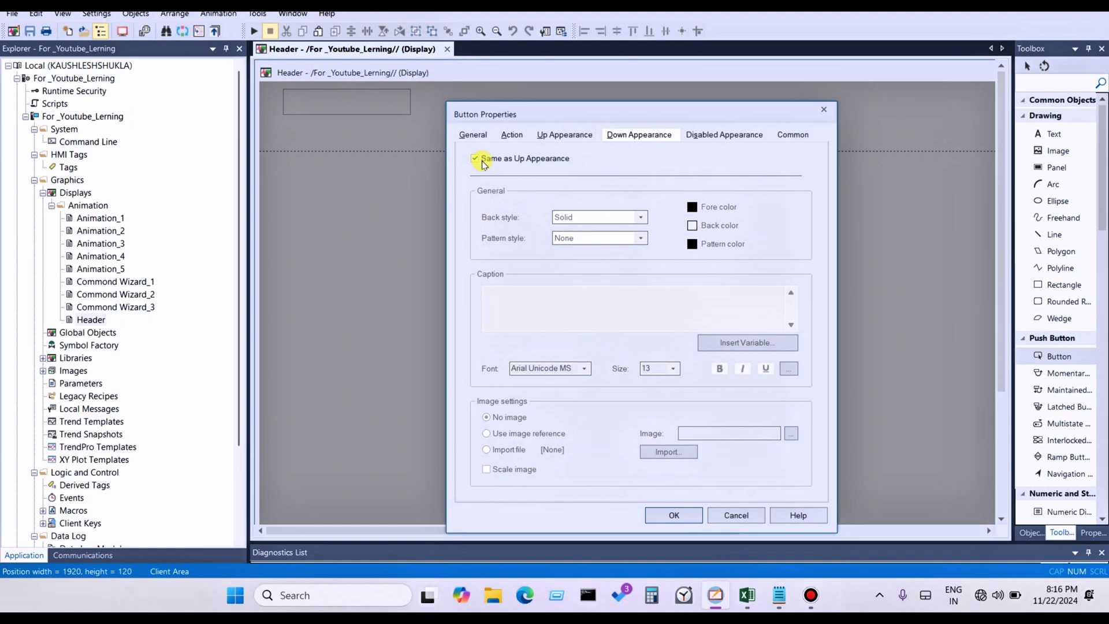
click(712, 136)
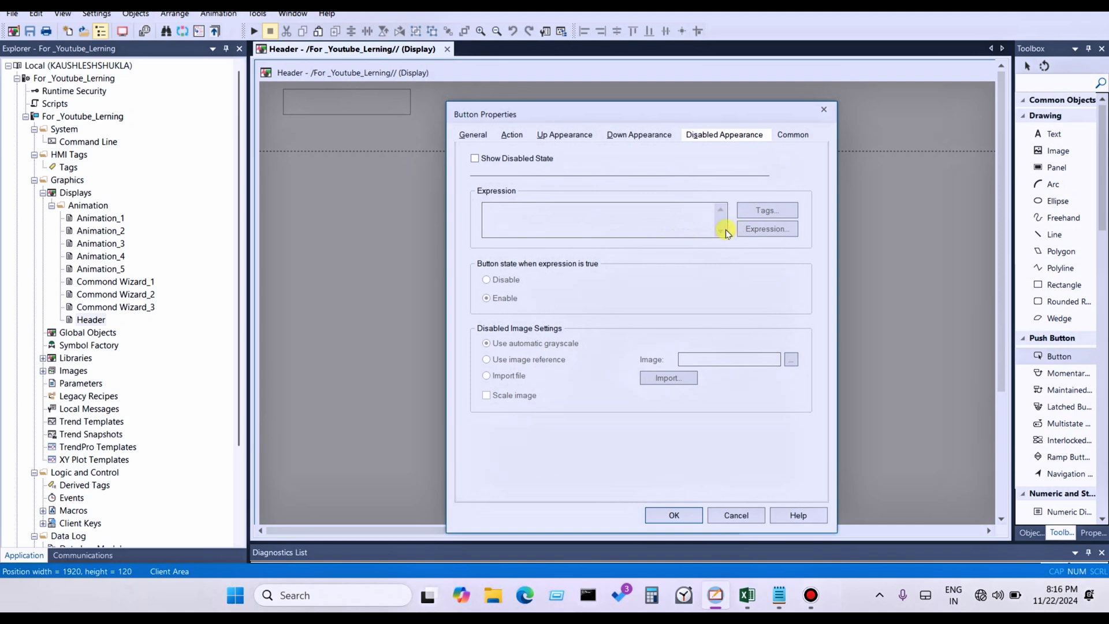
click(673, 516)
Remove the image from the button's up appearance by setting it to No image
click(358, 109)
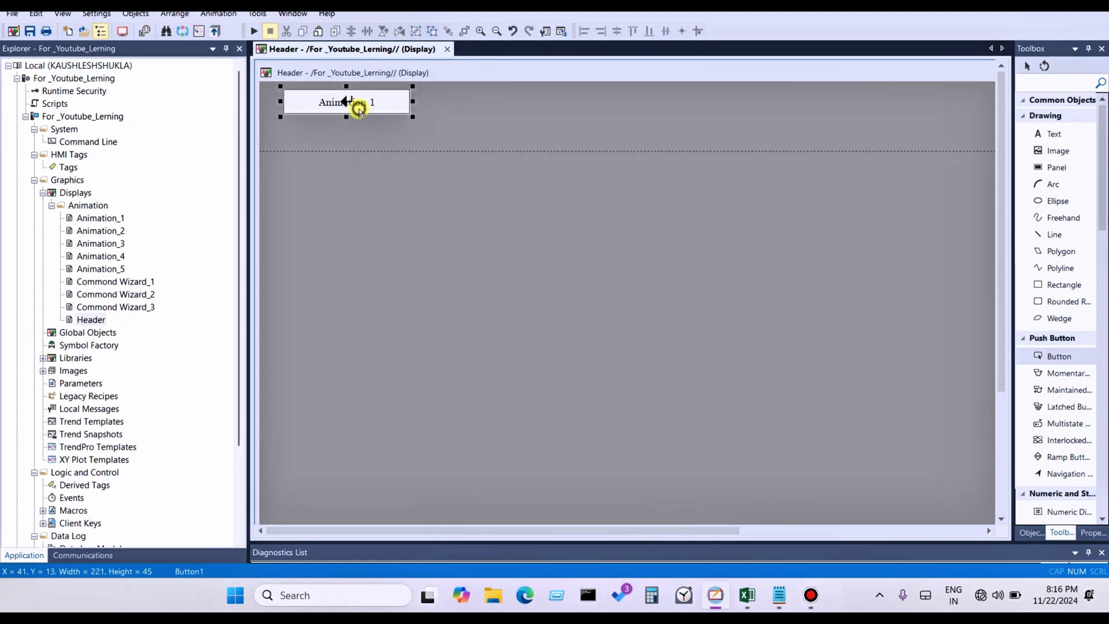
double_click(358, 109)
click(422, 99)
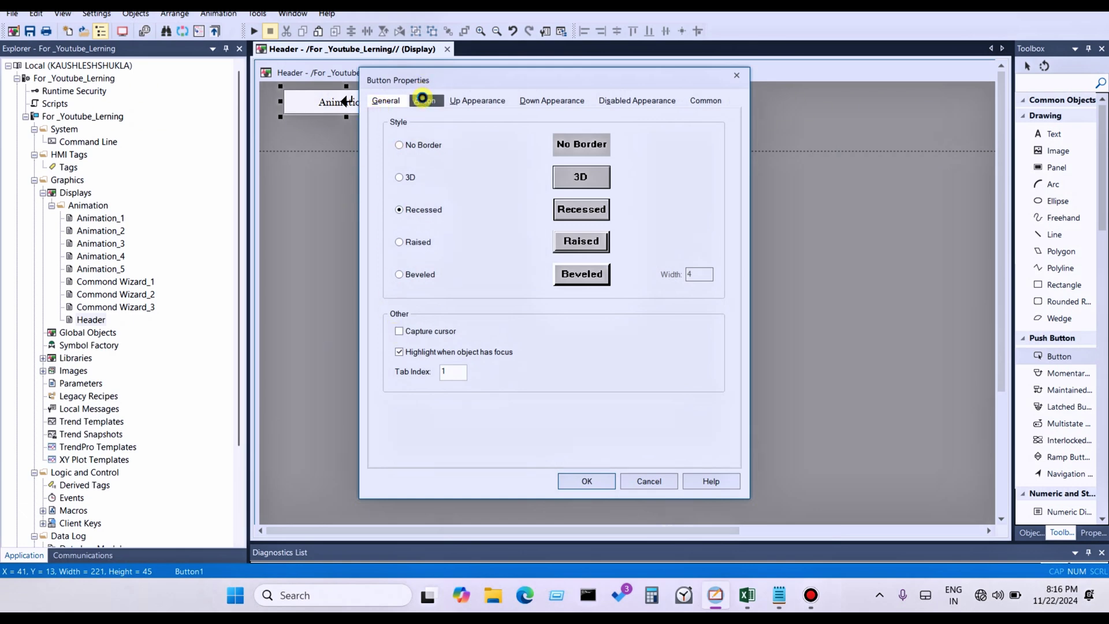
drag(441, 78, 581, 103)
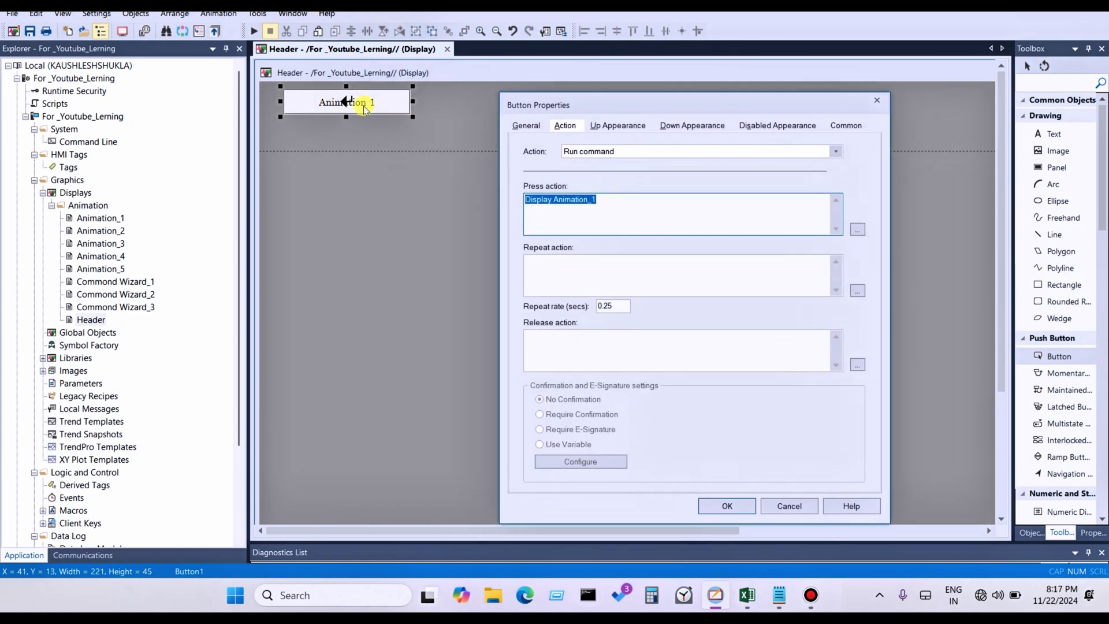
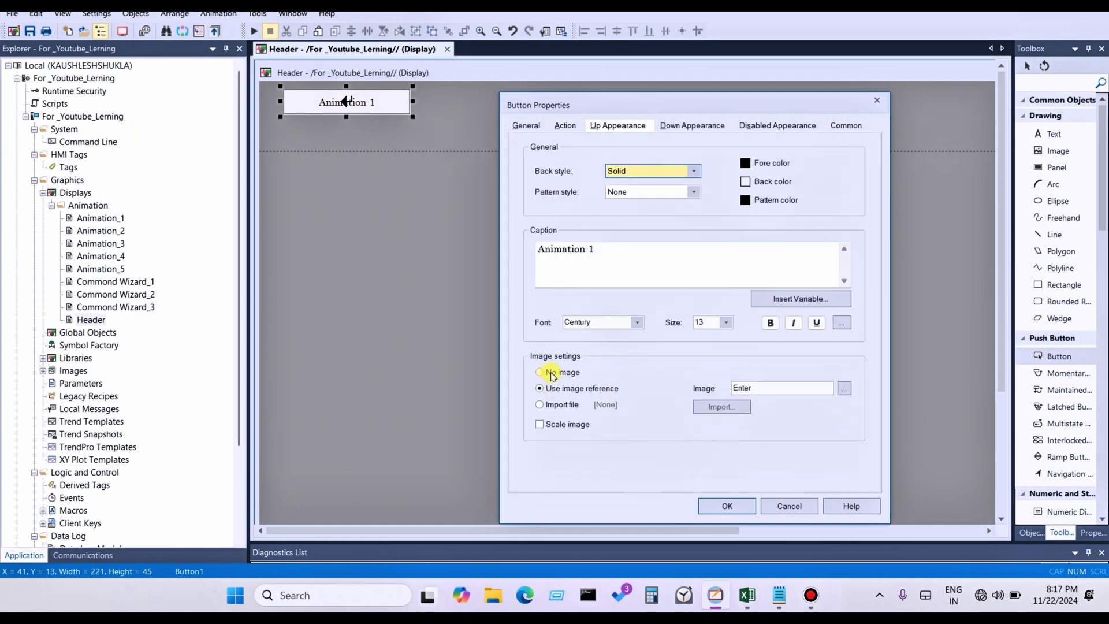
click(551, 373)
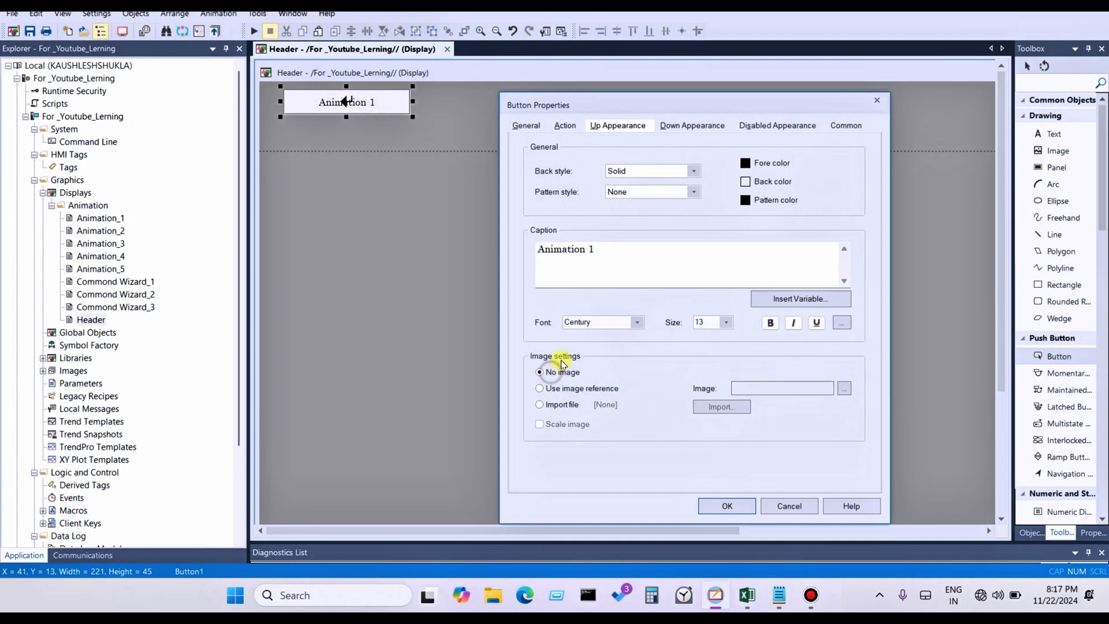
click(729, 506)
Move the button into the header's upper-left corner and shrink it to about 140 by 37
drag(366, 114, 346, 106)
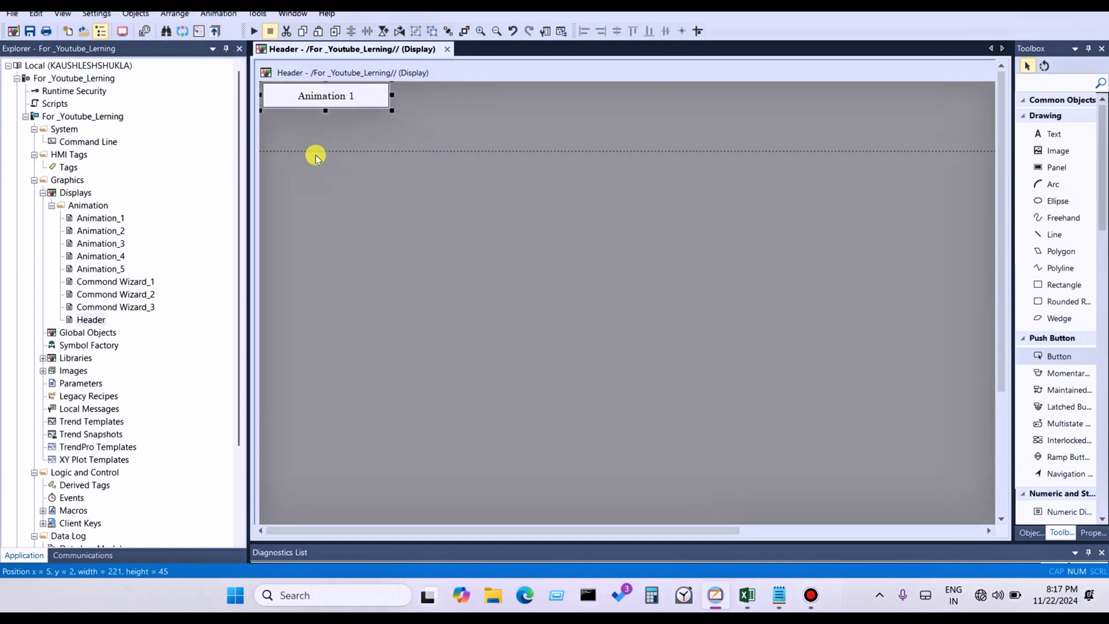
click(328, 88)
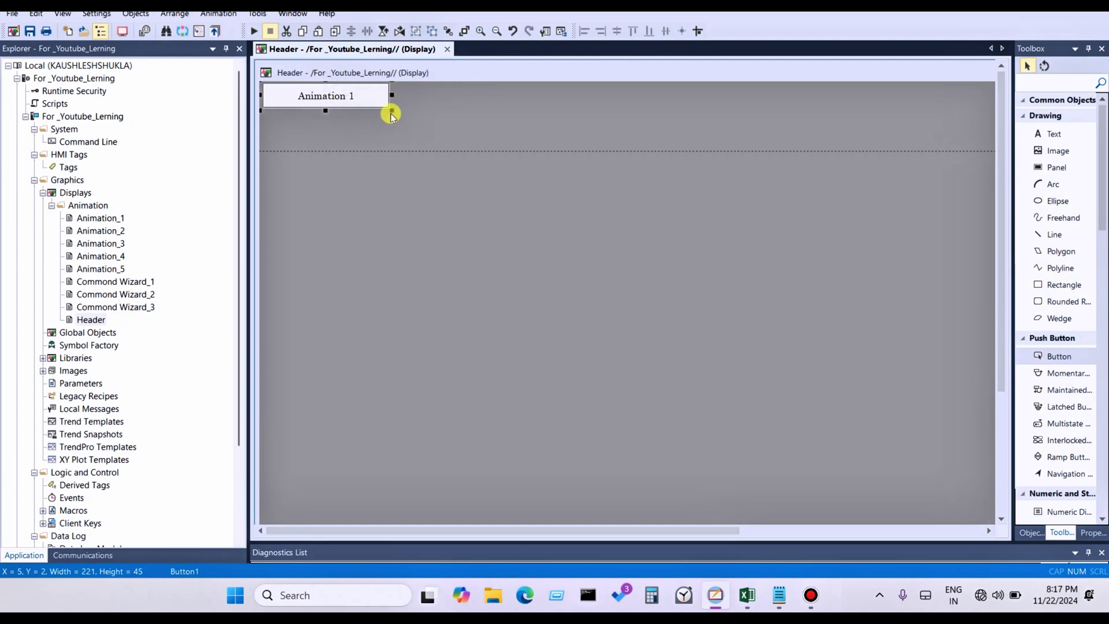
drag(392, 111, 333, 101)
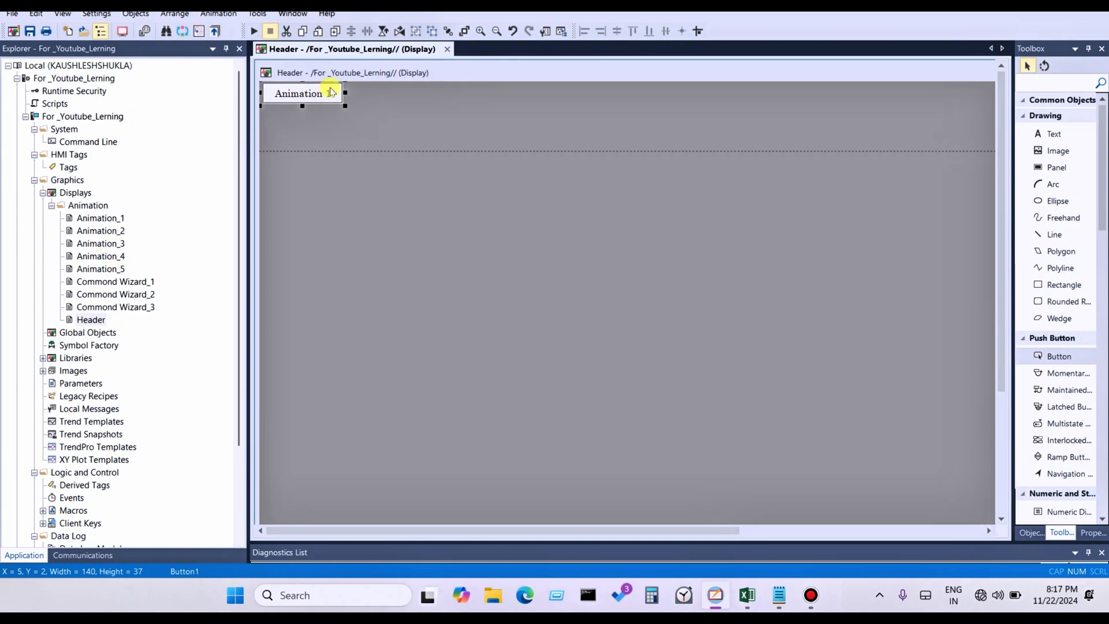
Duplicate the Animation 1 button four times and spread the copies in a row along the header strip
drag(321, 88, 403, 98)
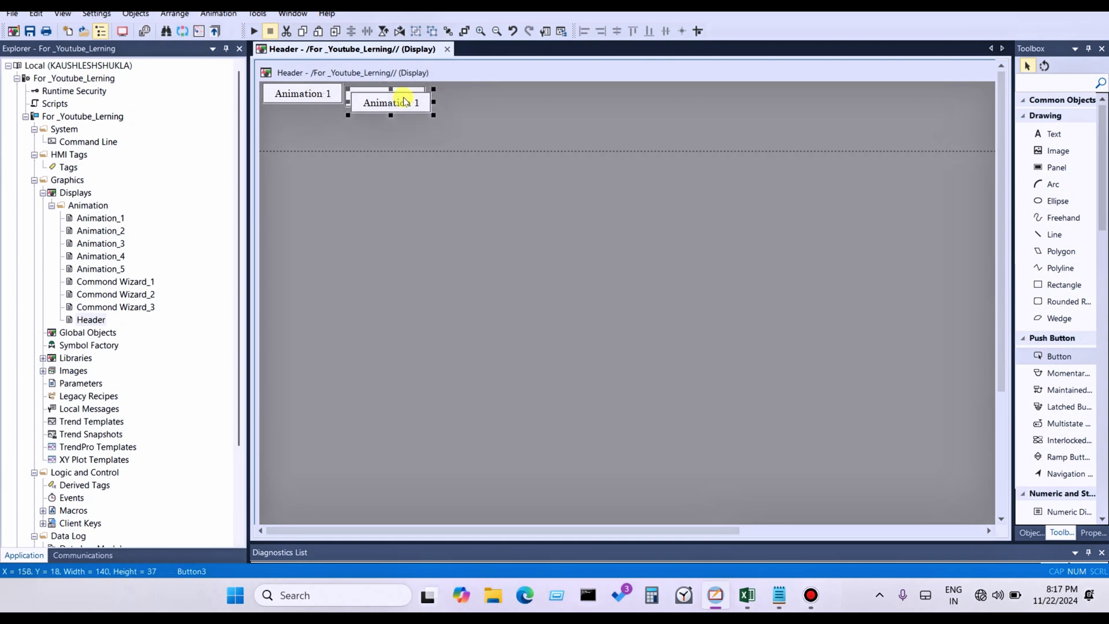
drag(396, 109, 490, 94)
shift+click(408, 114)
drag(408, 110, 538, 102)
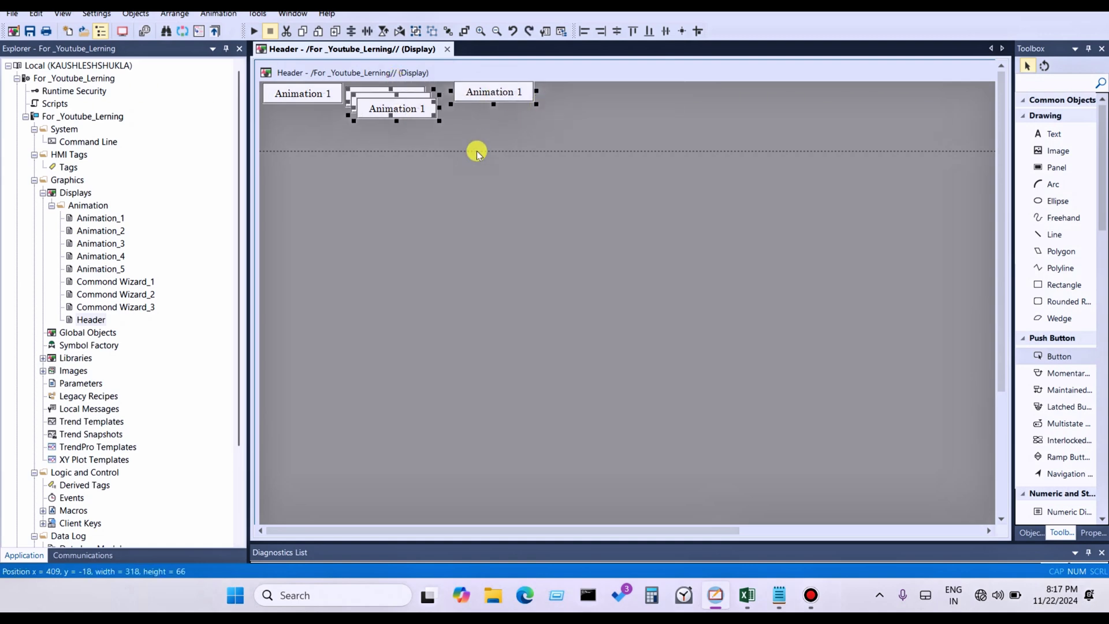
drag(403, 109, 594, 102)
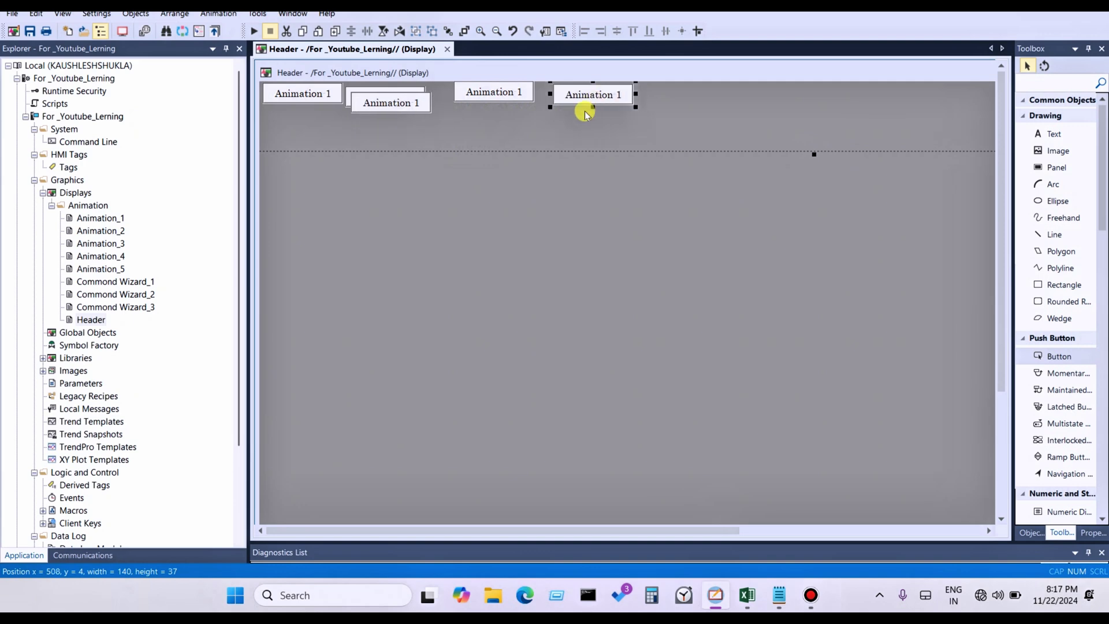
drag(404, 102, 708, 114)
click(630, 201)
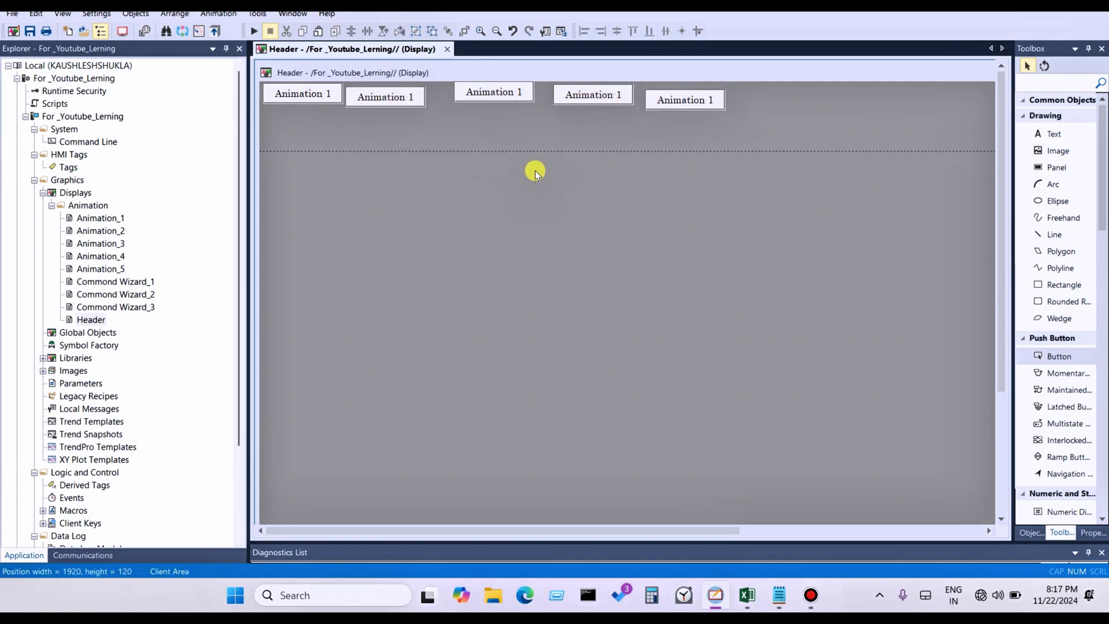
Align all five header buttons along their top edges and space them evenly across the row
key(ctrl+a)
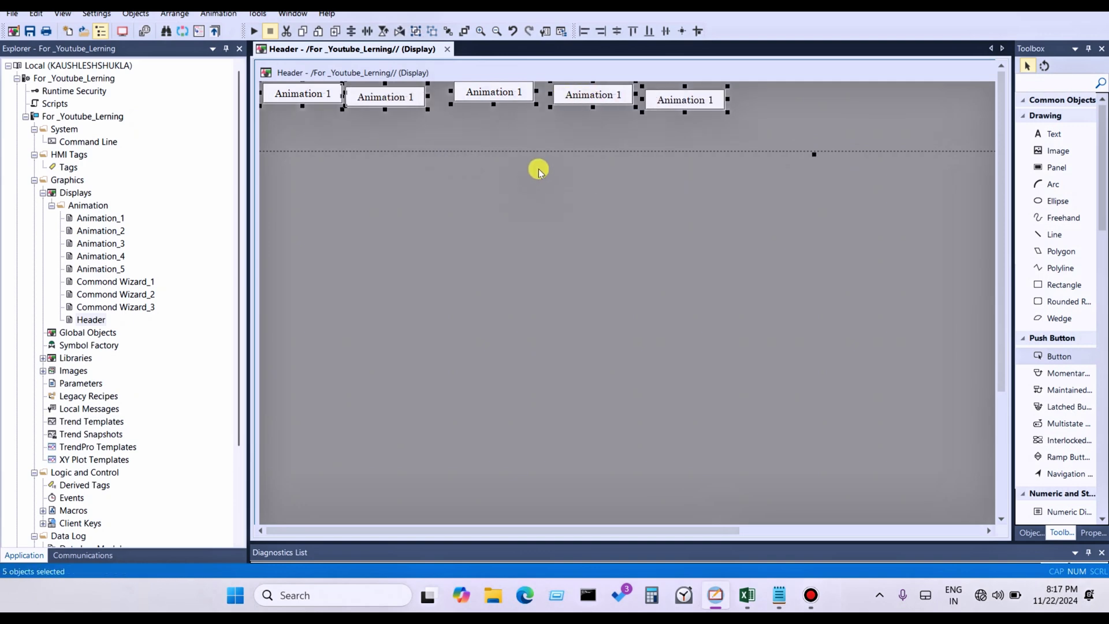
click(634, 33)
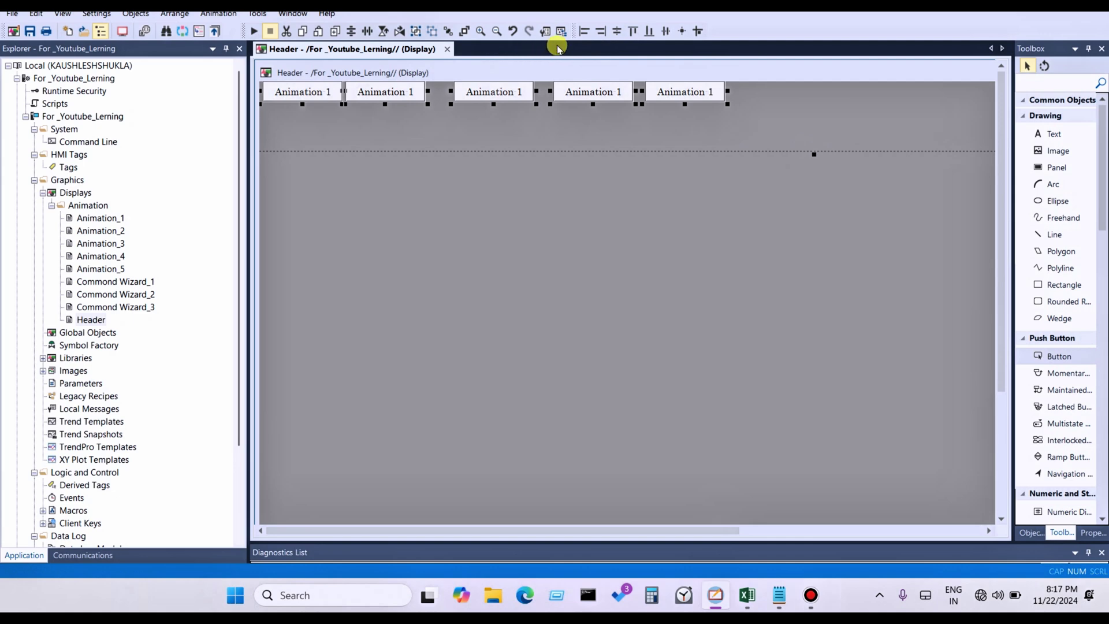
click(367, 32)
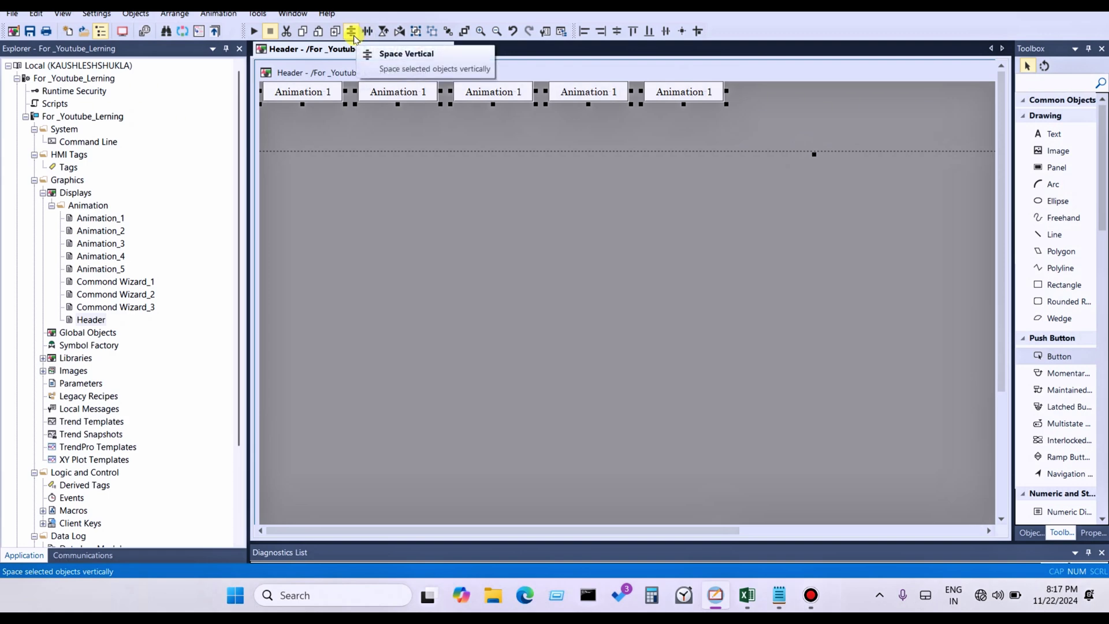
click(353, 33)
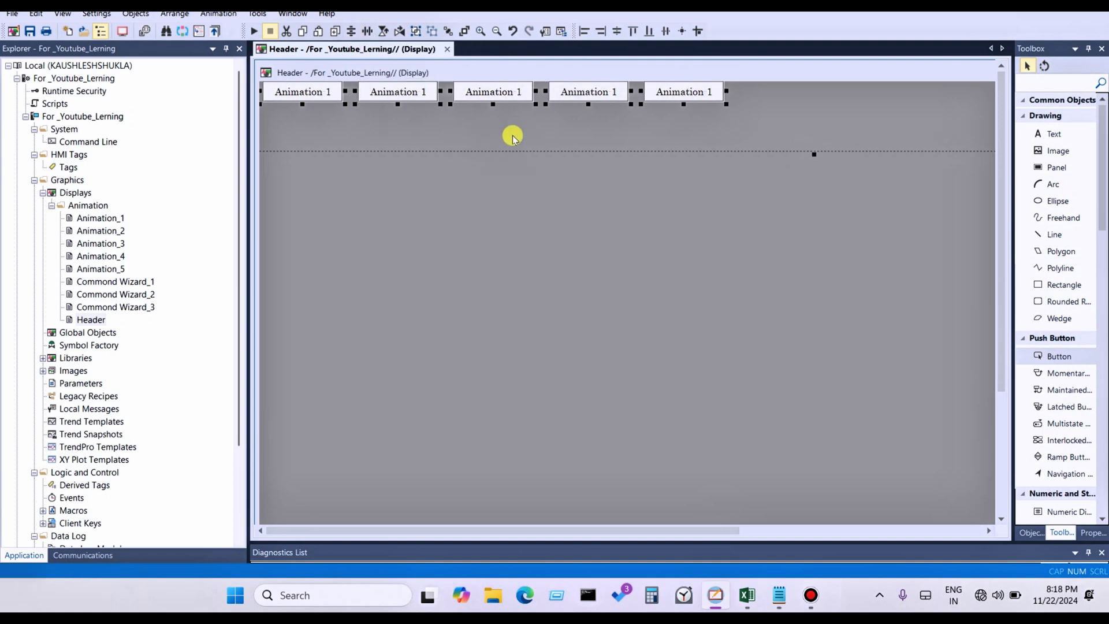
click(541, 136)
Change the press action of the second header button to the command Display Animation_2
click(418, 101)
double_click(419, 102)
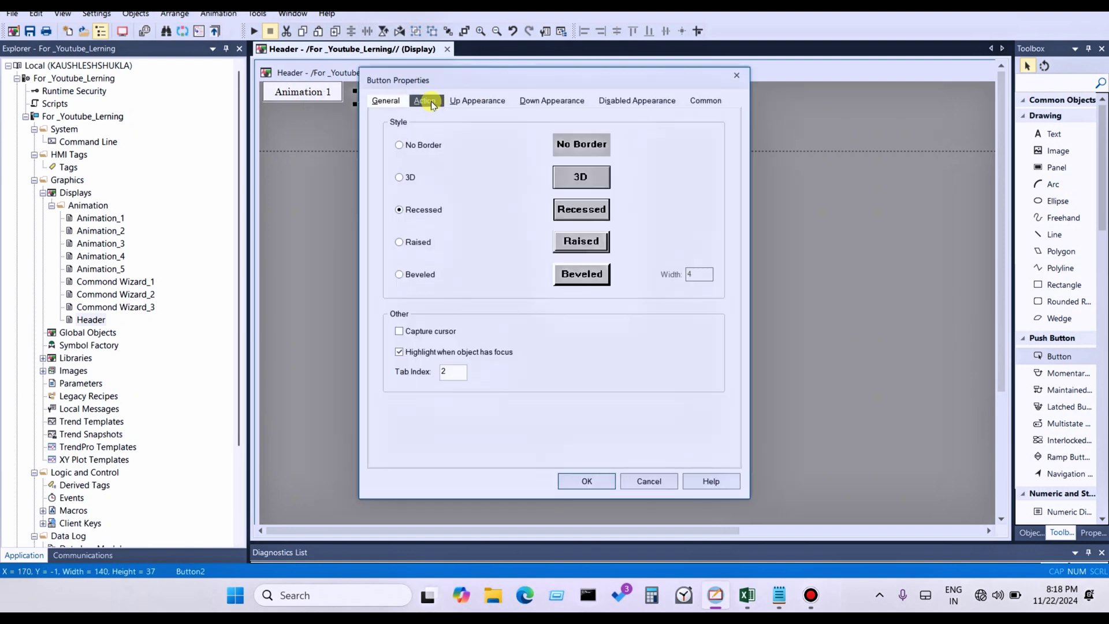
drag(440, 81, 580, 110)
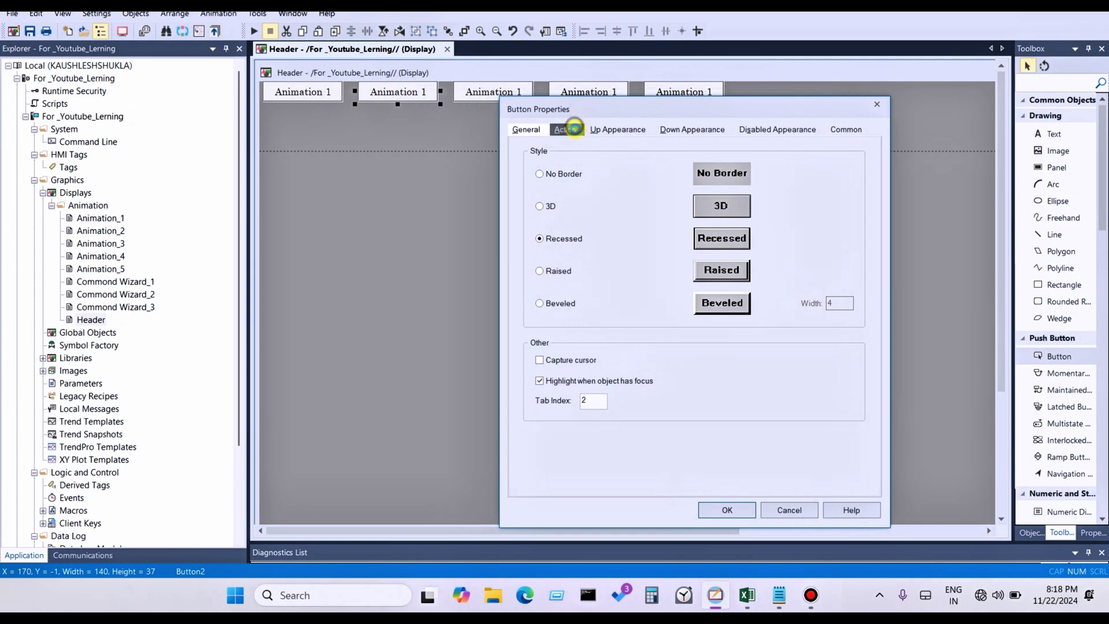
click(565, 129)
click(611, 209)
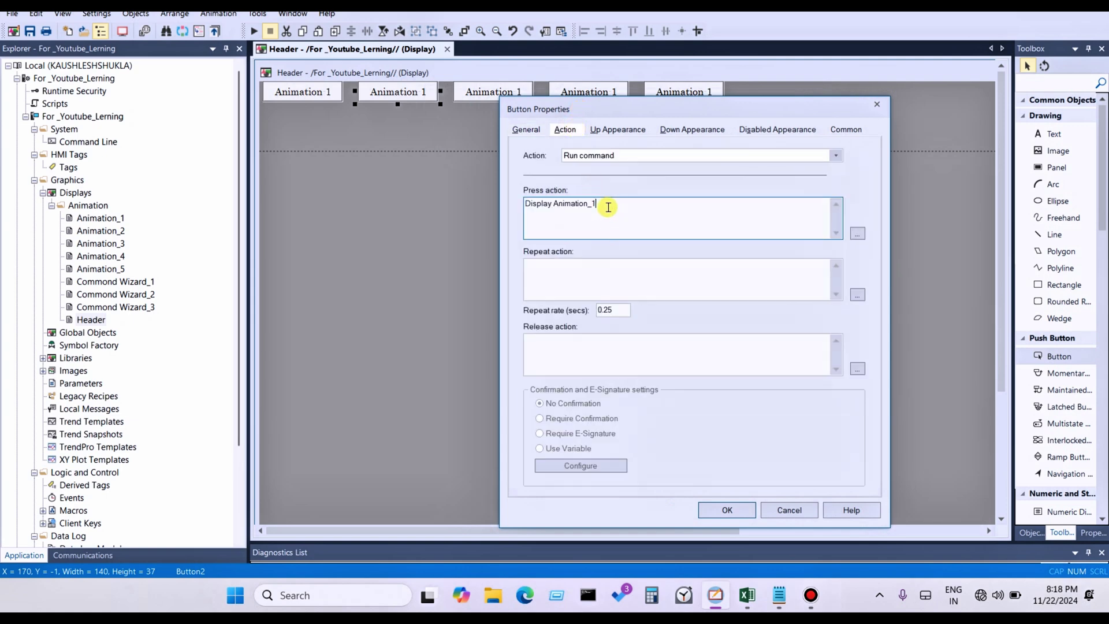
click(530, 129)
click(606, 130)
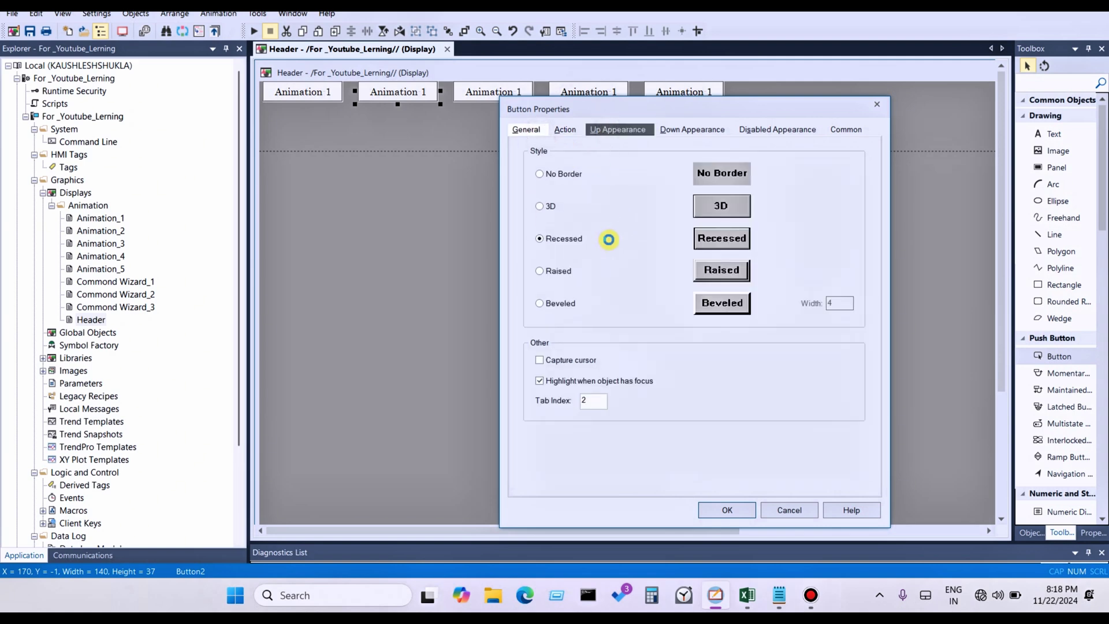
click(561, 137)
click(608, 210)
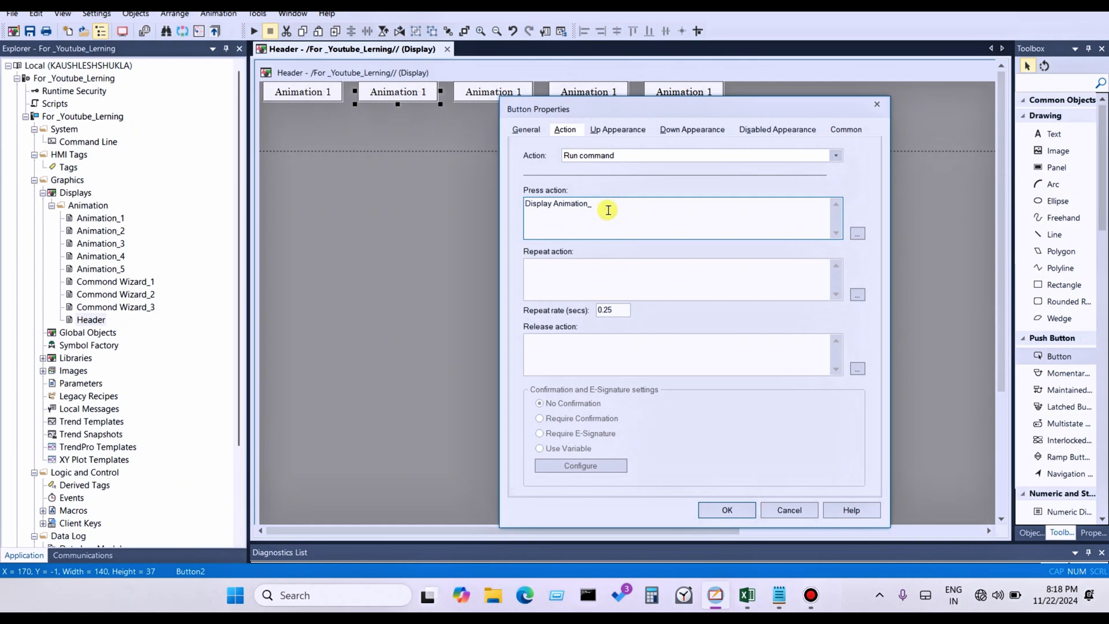
Set the second button's up-appearance caption to Animation 2 and apply its properties
click(616, 129)
click(612, 252)
text(2)
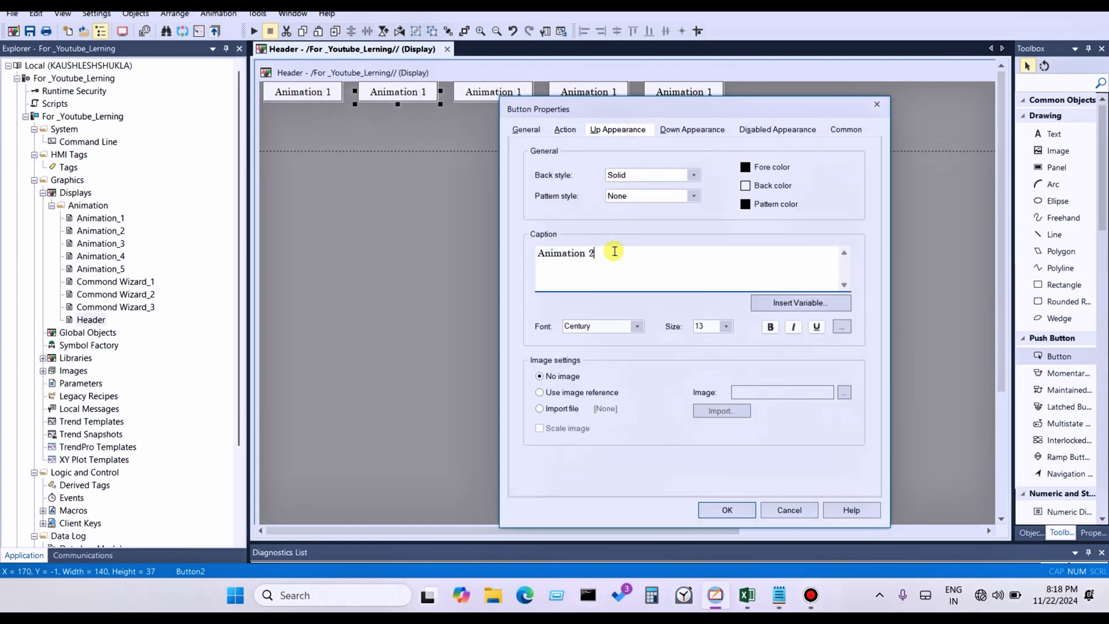
click(727, 510)
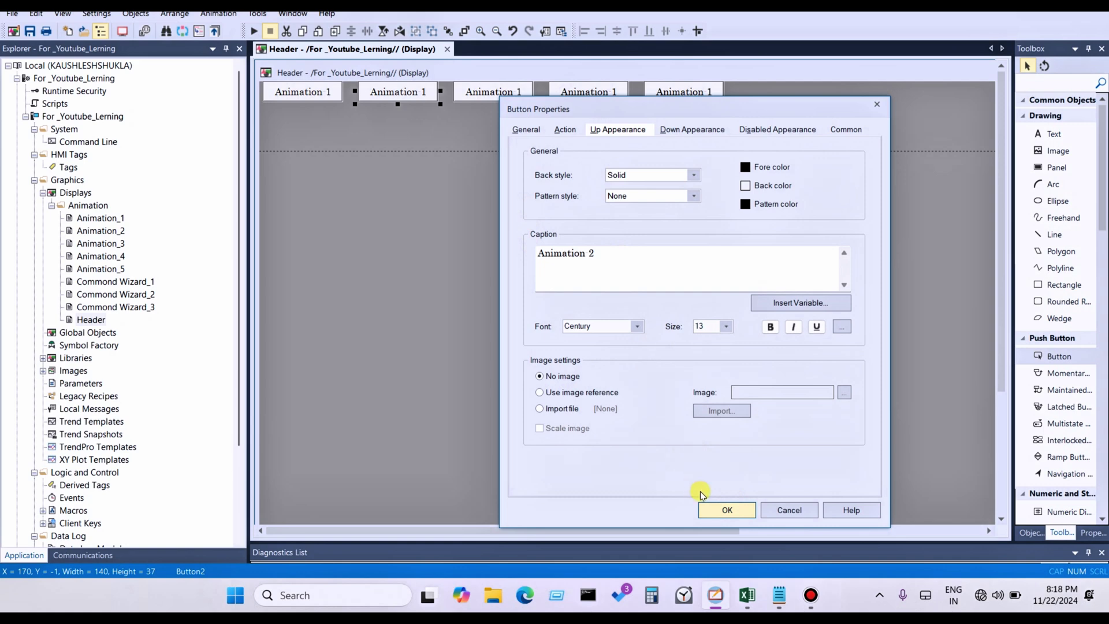
click(721, 510)
Change the press action of the third header button to Display Animation_3
double_click(489, 93)
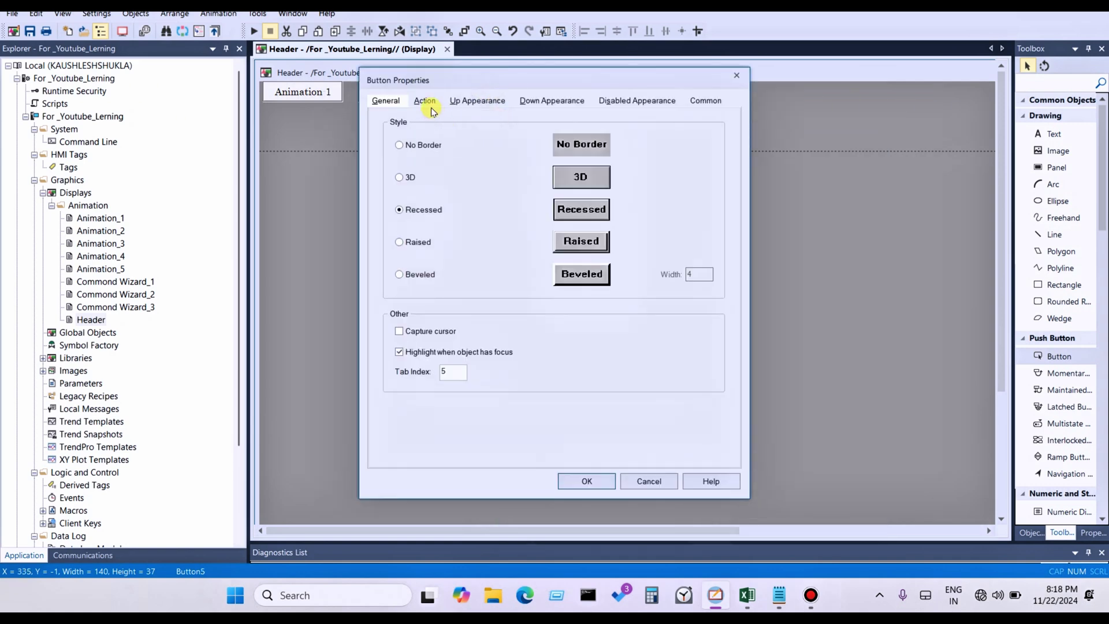
click(428, 102)
drag(449, 80, 617, 112)
click(627, 215)
key(BackSpace)
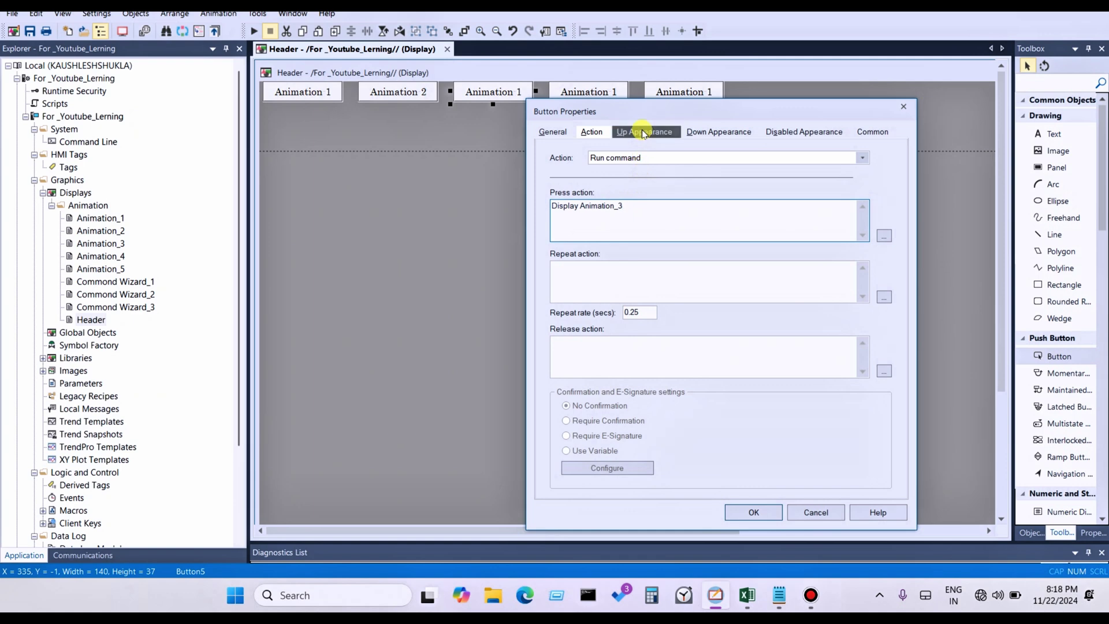
Set the third button's up-appearance caption to Animation 3 and apply its properties
click(642, 132)
click(638, 258)
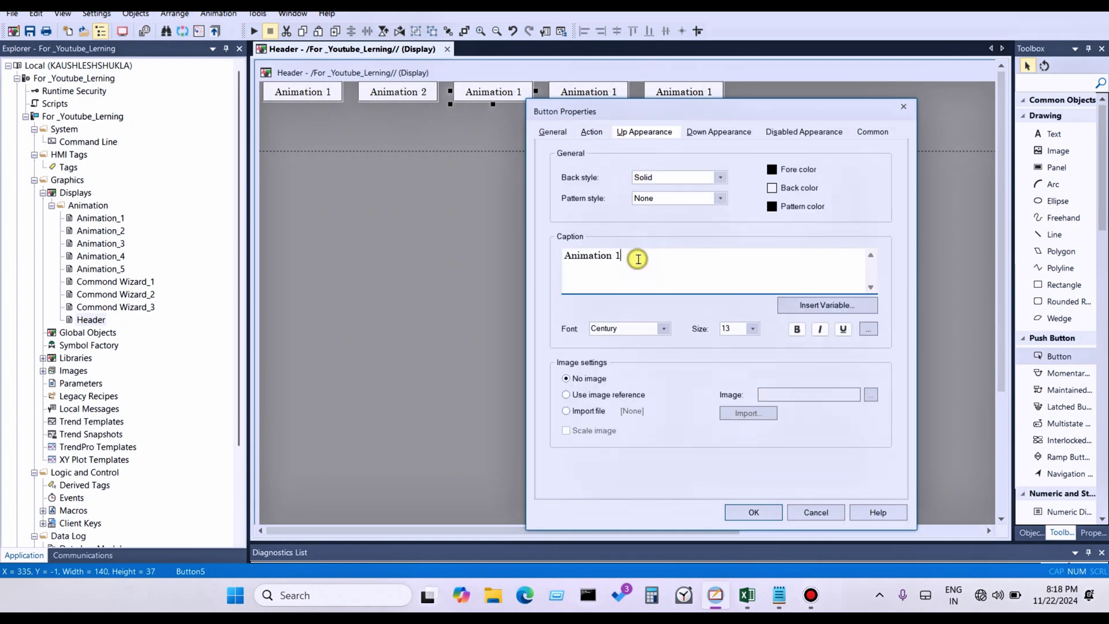
text(3)
click(758, 514)
Change the press action of the fourth header button to Display Animation_4
click(590, 92)
double_click(591, 93)
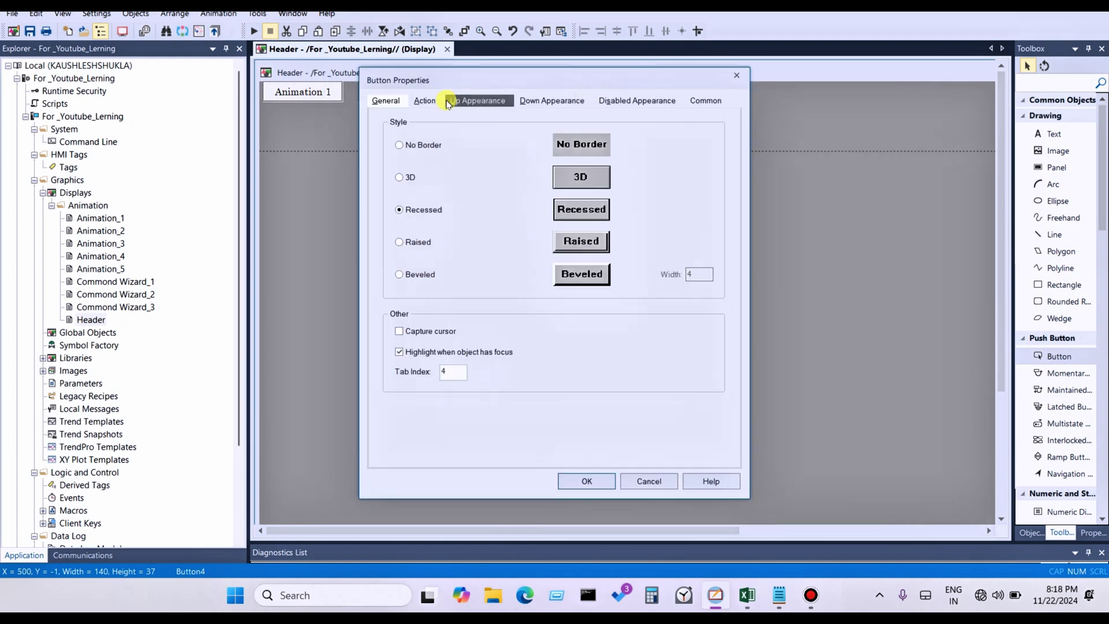
click(425, 101)
click(464, 205)
key(BackSpace)
text(4)
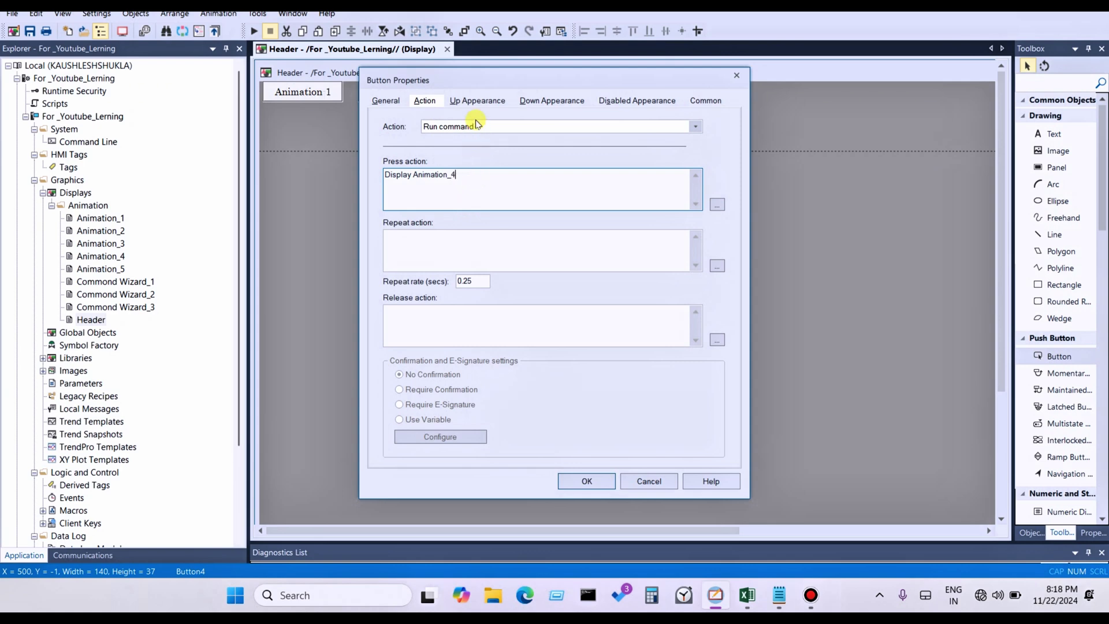
Set the fourth button's up-appearance caption to Animation 4 and apply its properties
click(482, 237)
key(BackSpace)
text(4)
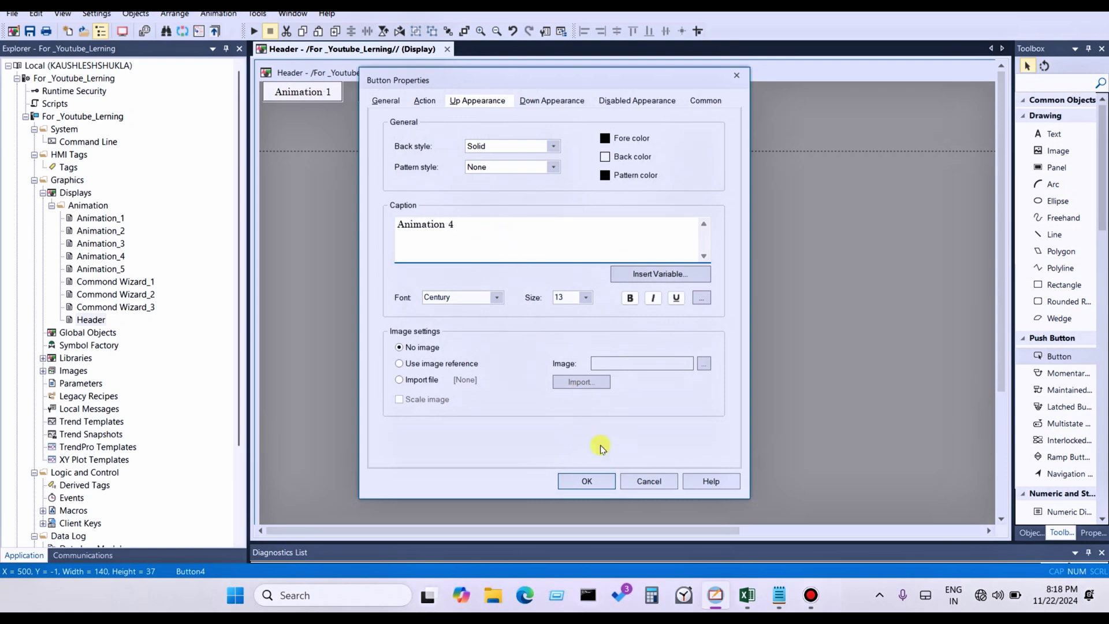
click(586, 481)
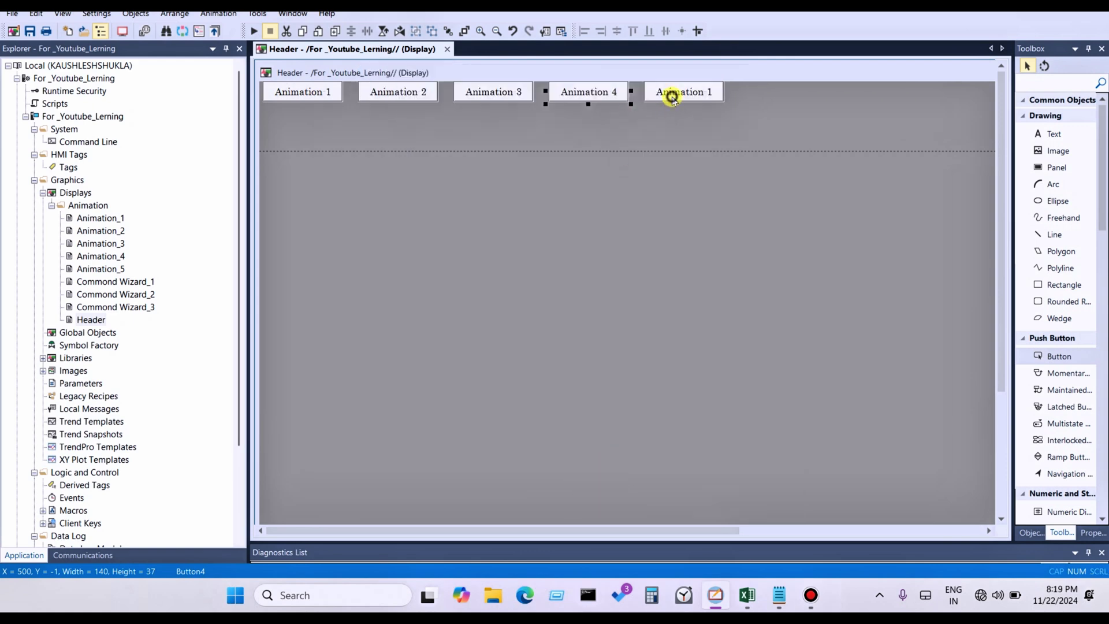
Cut the existing press action command out of the fifth header button's action settings
double_click(672, 93)
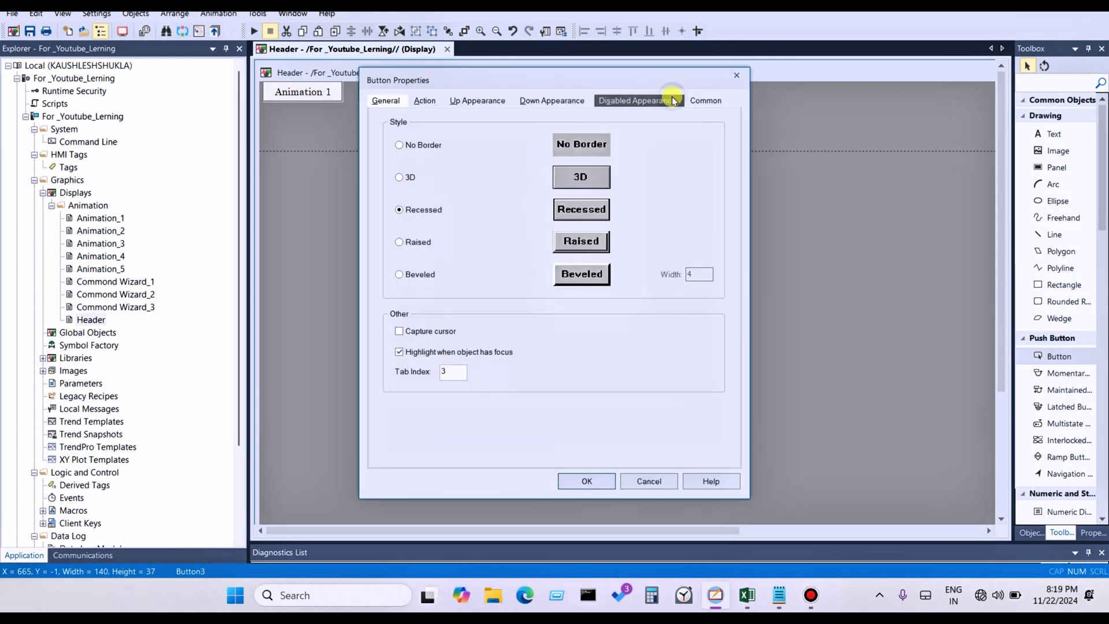
click(425, 101)
right_click(455, 186)
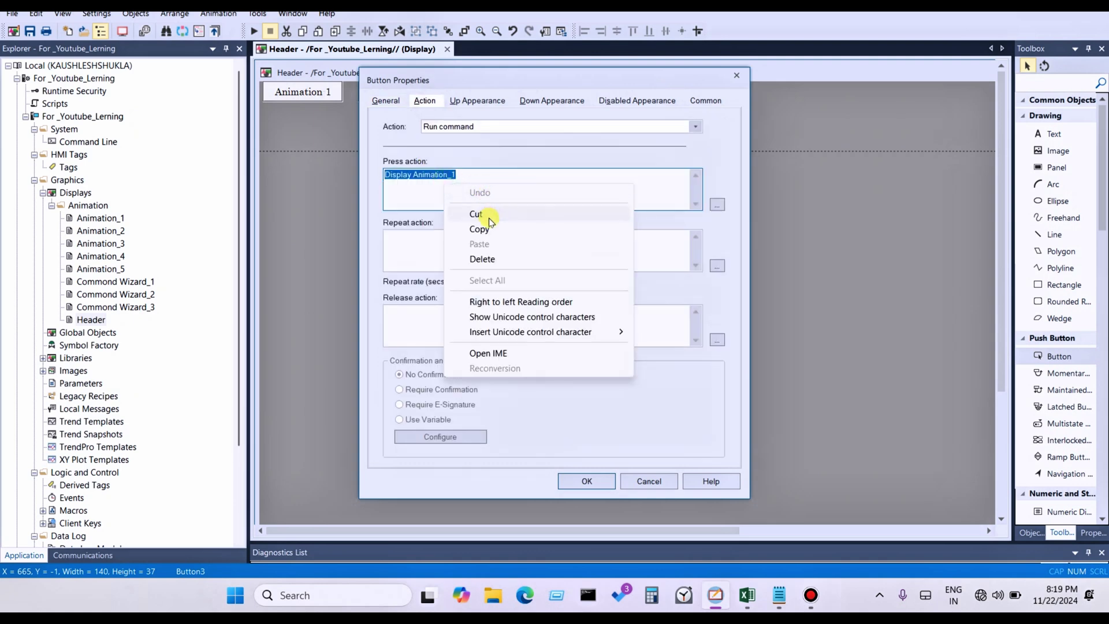
click(475, 213)
Build a new press action for the fifth button with the Command Wizard, using the Display command with the file Animation_5
double_click(508, 180)
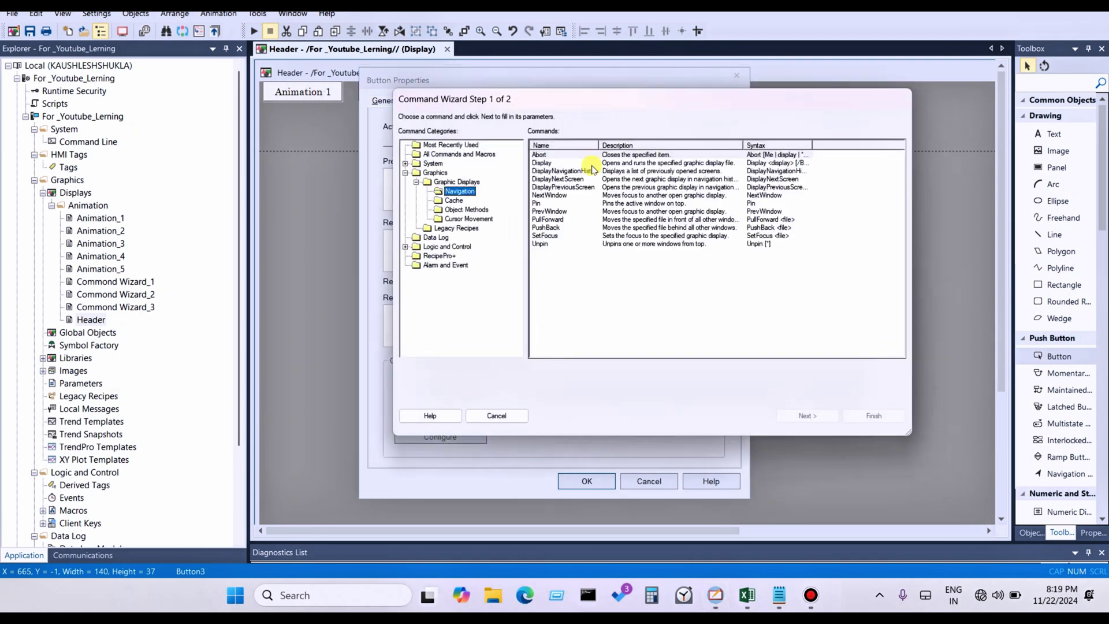
click(449, 145)
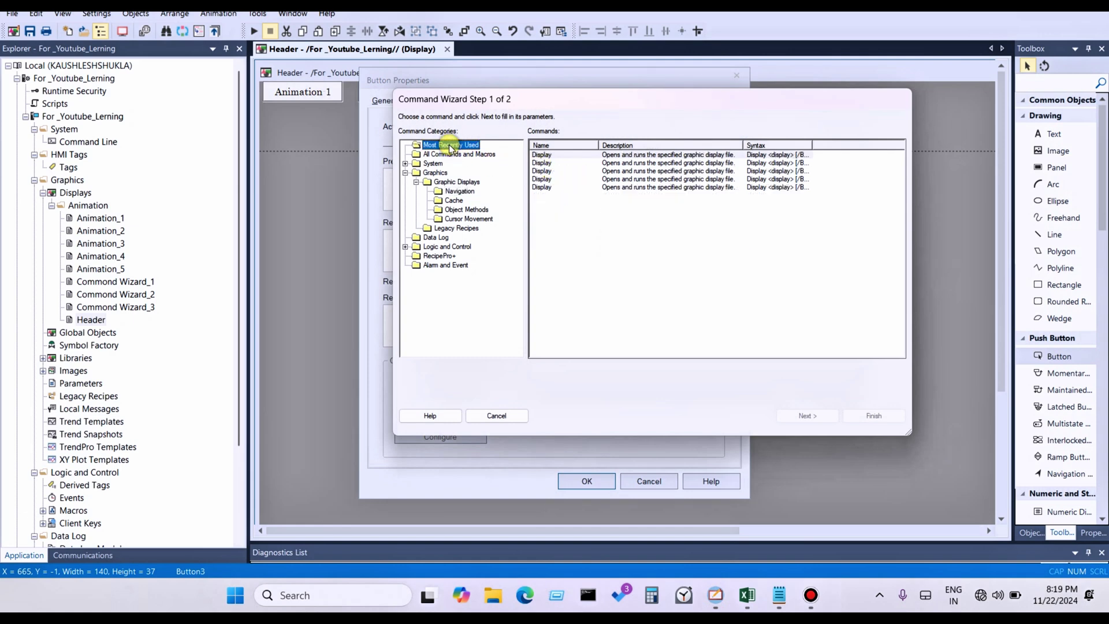
click(616, 162)
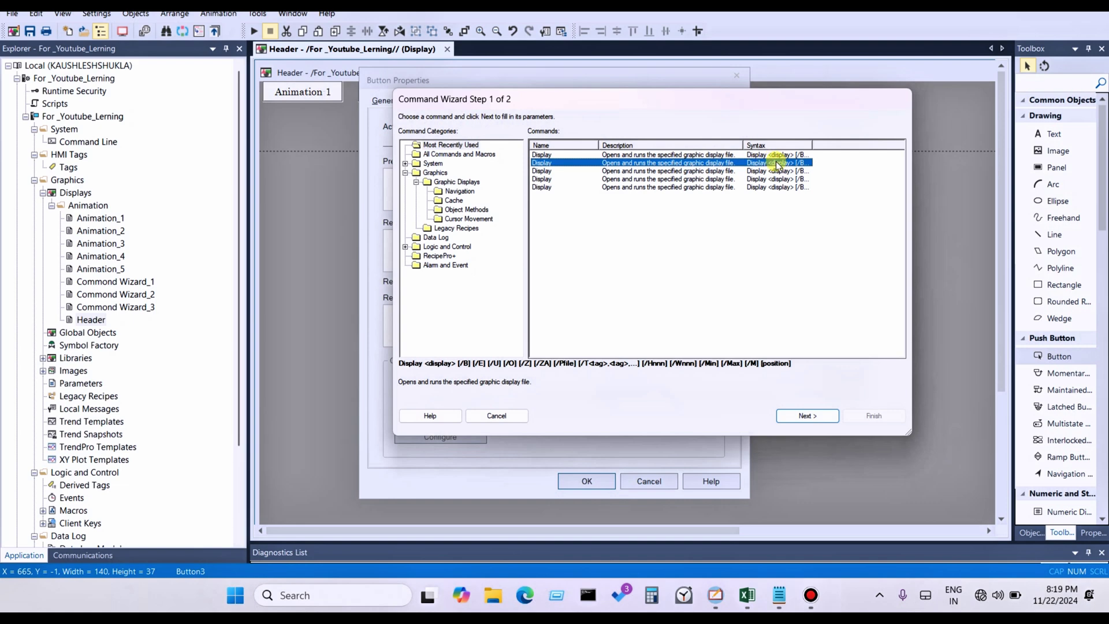
double_click(712, 170)
click(759, 146)
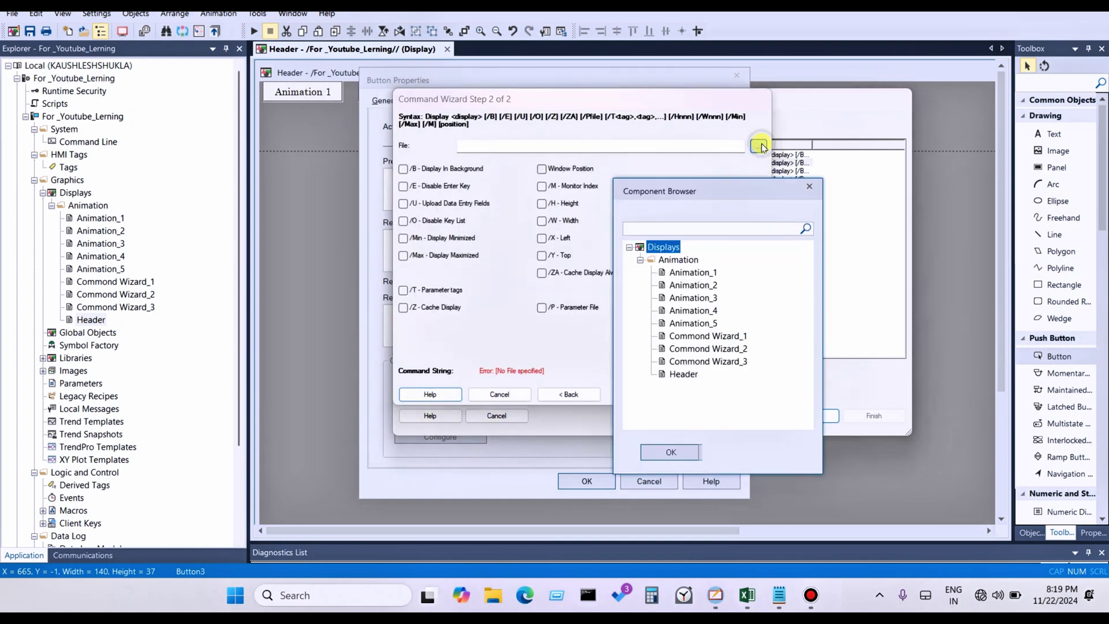
click(702, 328)
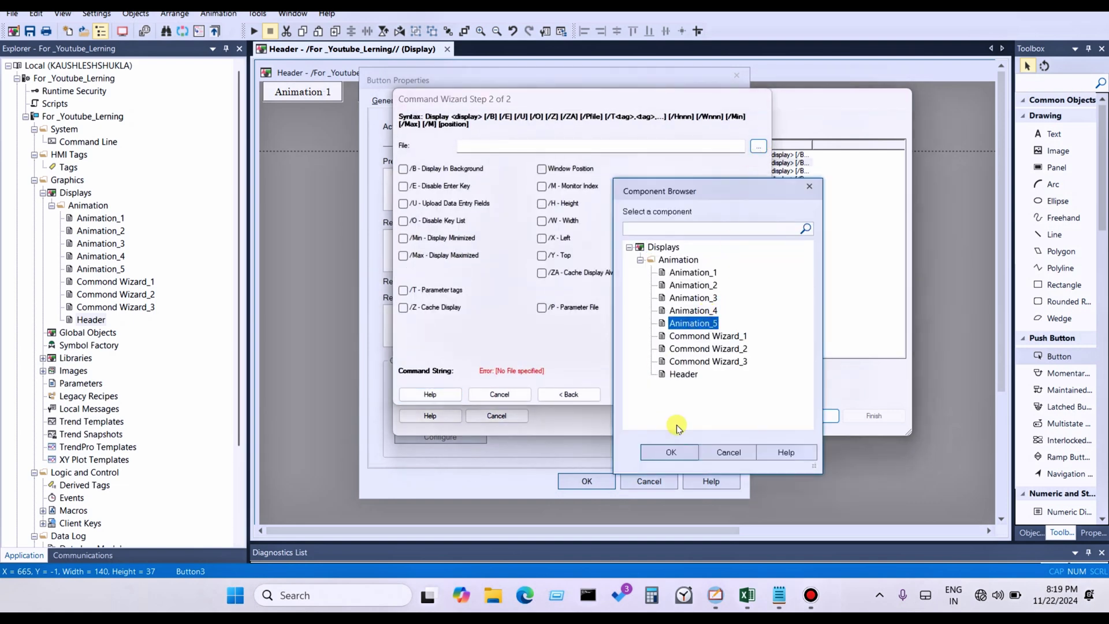
click(671, 452)
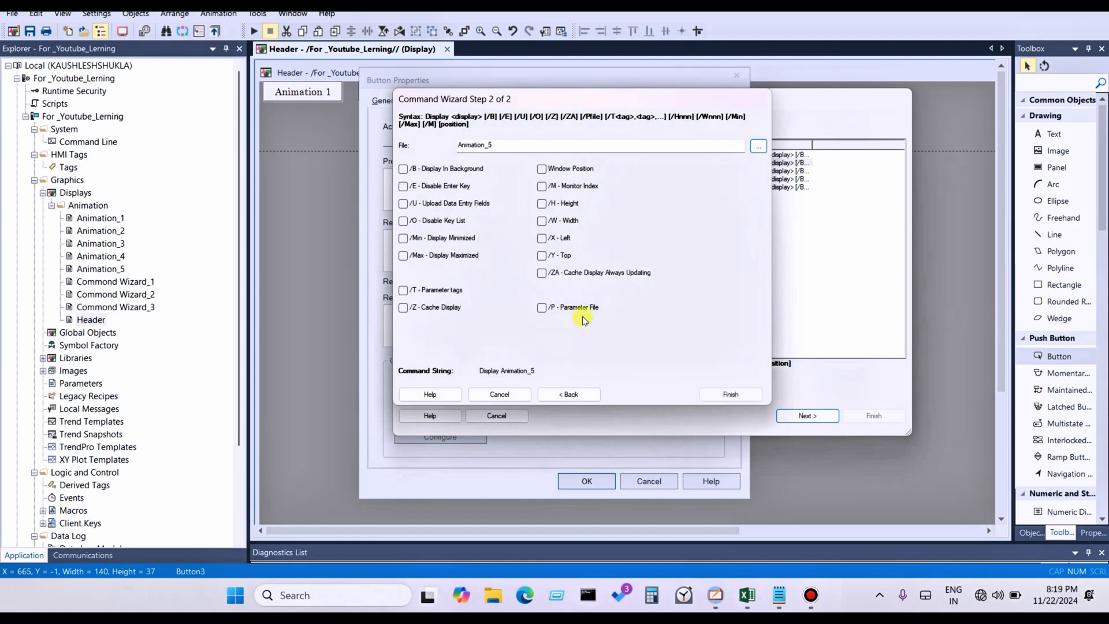
click(731, 395)
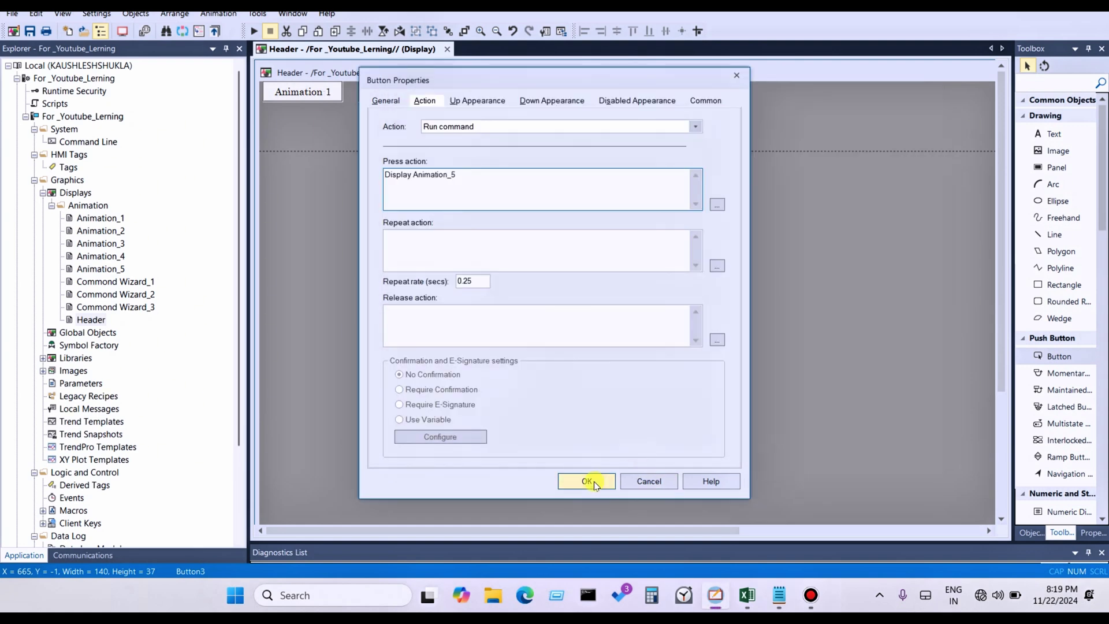
Set the fifth button's up-appearance caption to Animation 5, apply its properties and save the Header display
click(479, 103)
click(498, 226)
key(BackSpace)
text(5)
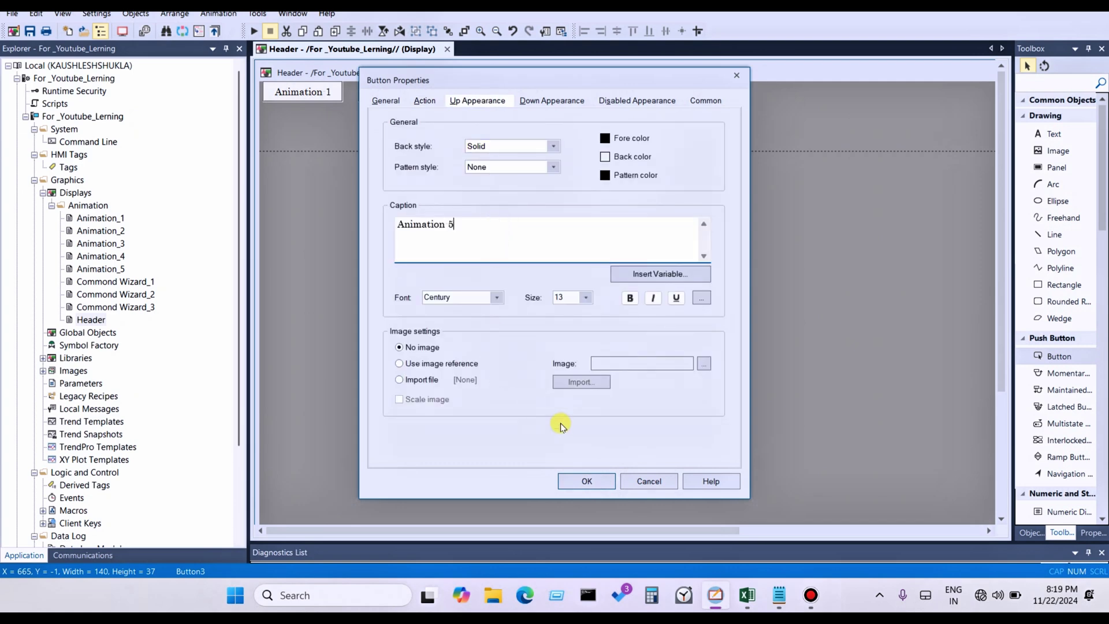
click(585, 481)
click(32, 34)
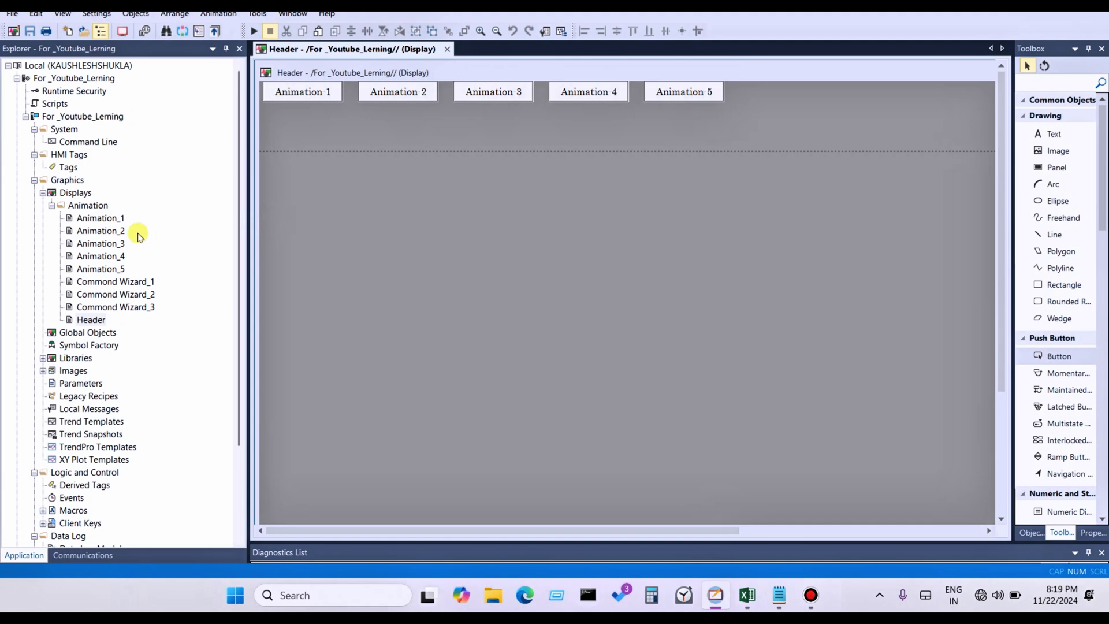
Open the Animation_1 display and set its height to 960 pixels in the display settings
click(102, 219)
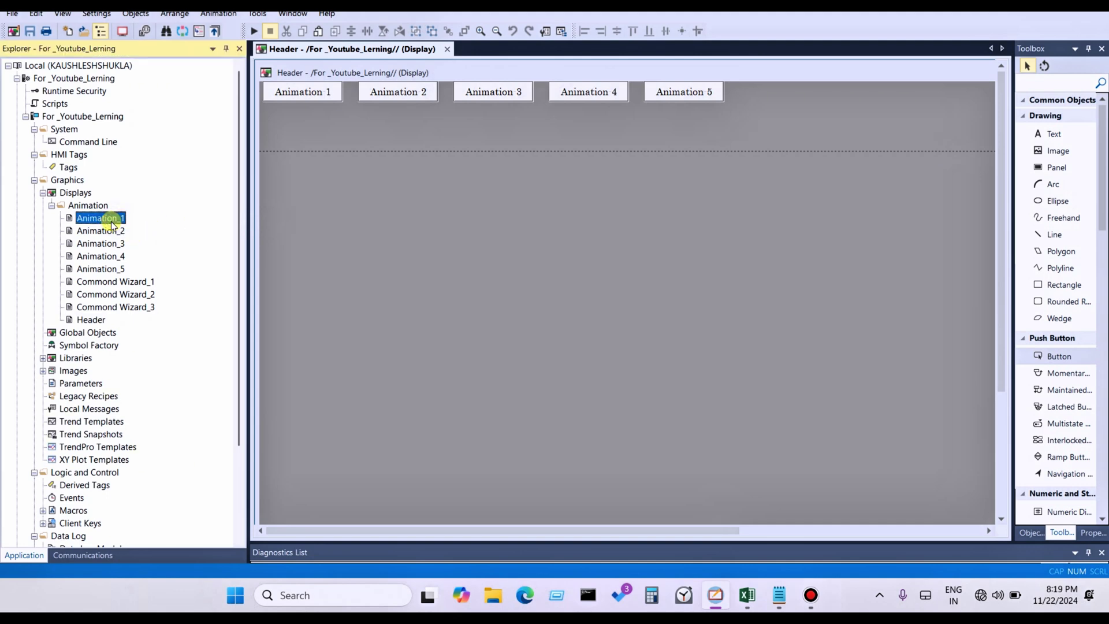
double_click(111, 224)
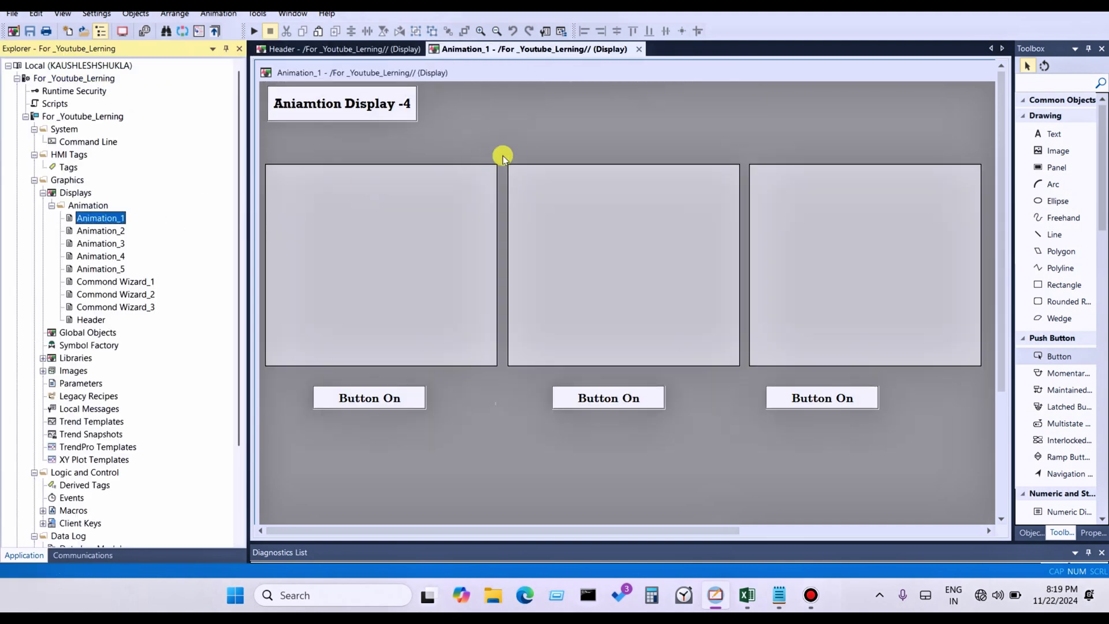
right_click(535, 107)
click(571, 120)
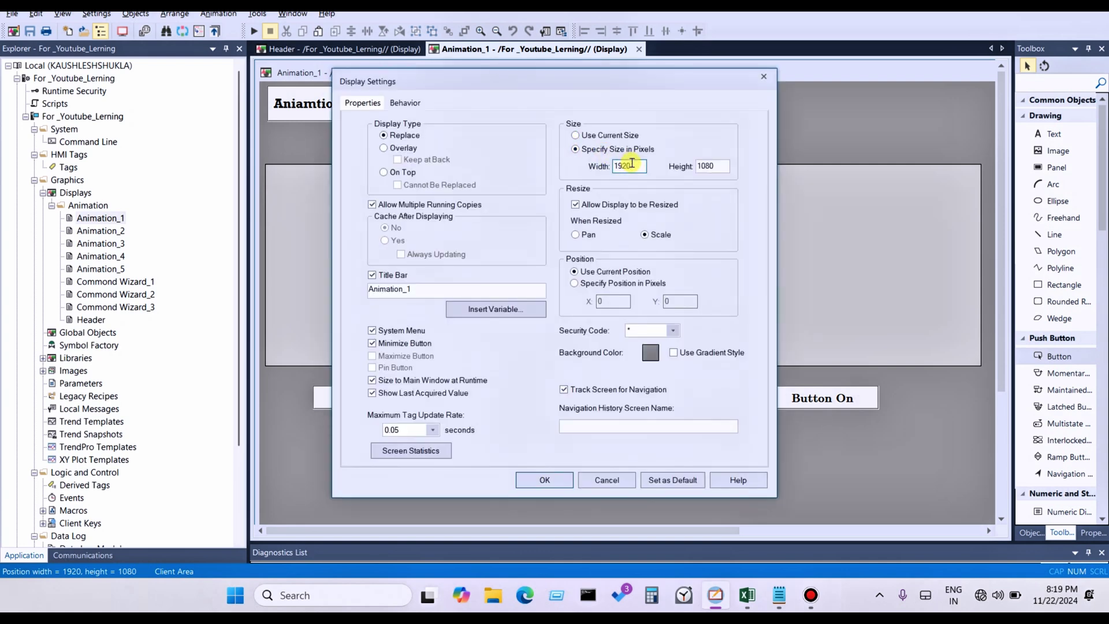
click(719, 166)
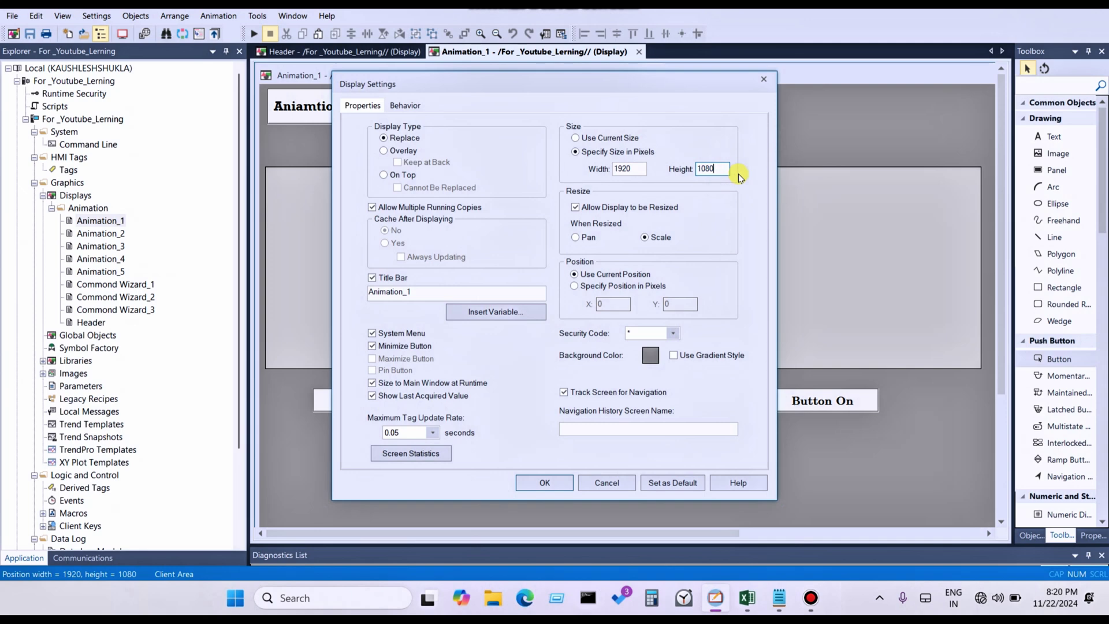
key(BackSpace)
key(BackSpace)
key(BackSpace)
key(BackSpace)
text(3)
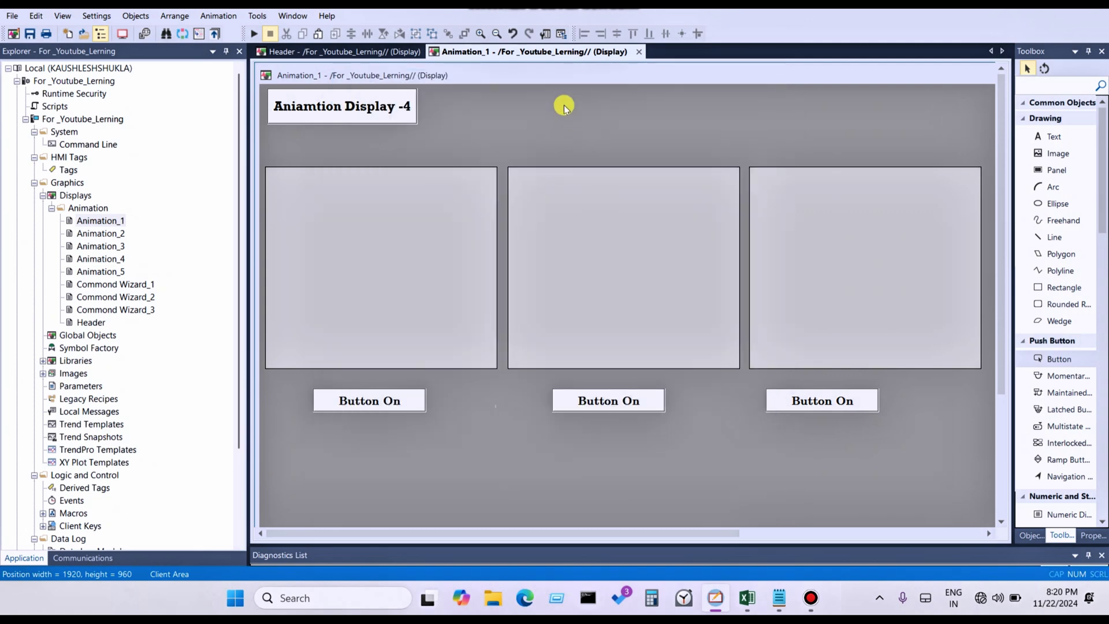
right_click(564, 105)
click(601, 131)
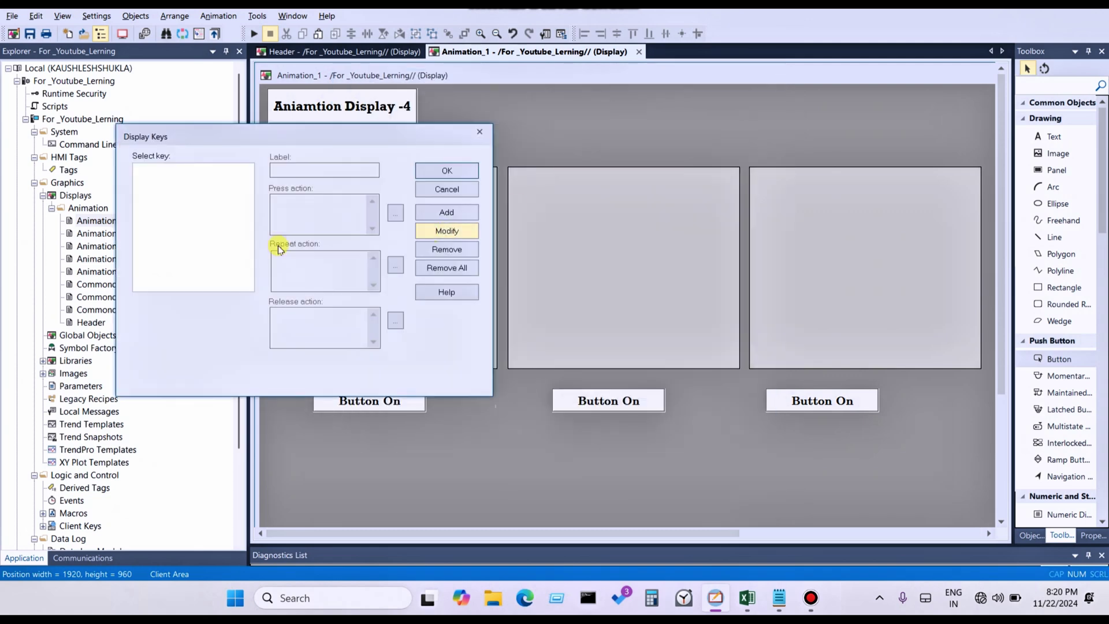
click(480, 132)
Turn off the title bar in the Animation_1 display settings and save the display
right_click(530, 112)
click(575, 122)
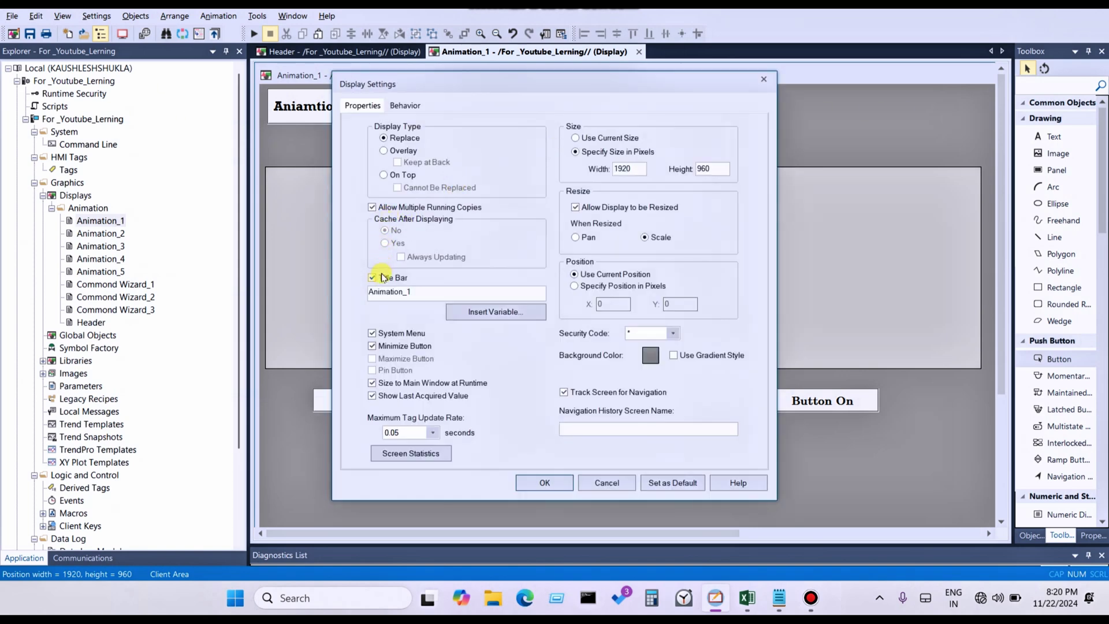
click(373, 279)
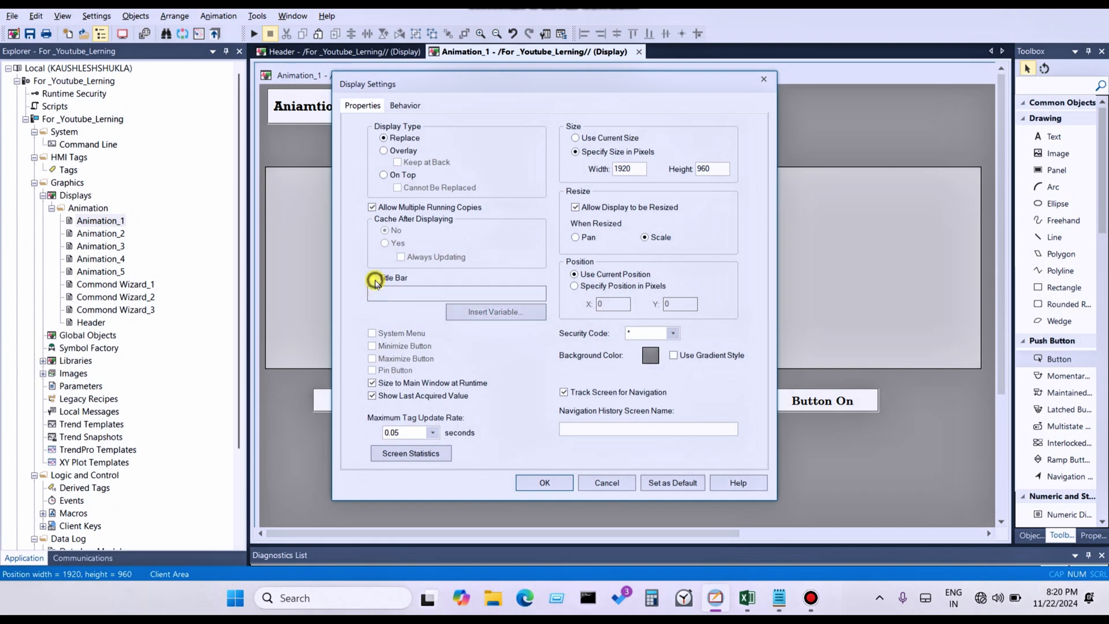
click(536, 484)
click(29, 38)
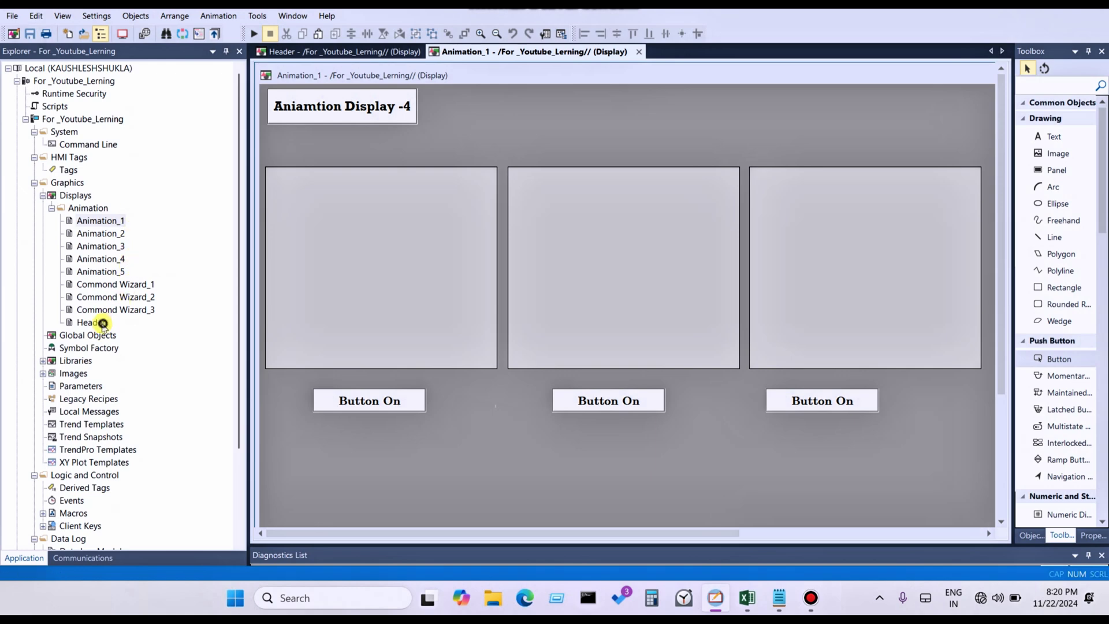
Open the Header display and check the size in its display settings
double_click(103, 324)
right_click(586, 192)
click(612, 205)
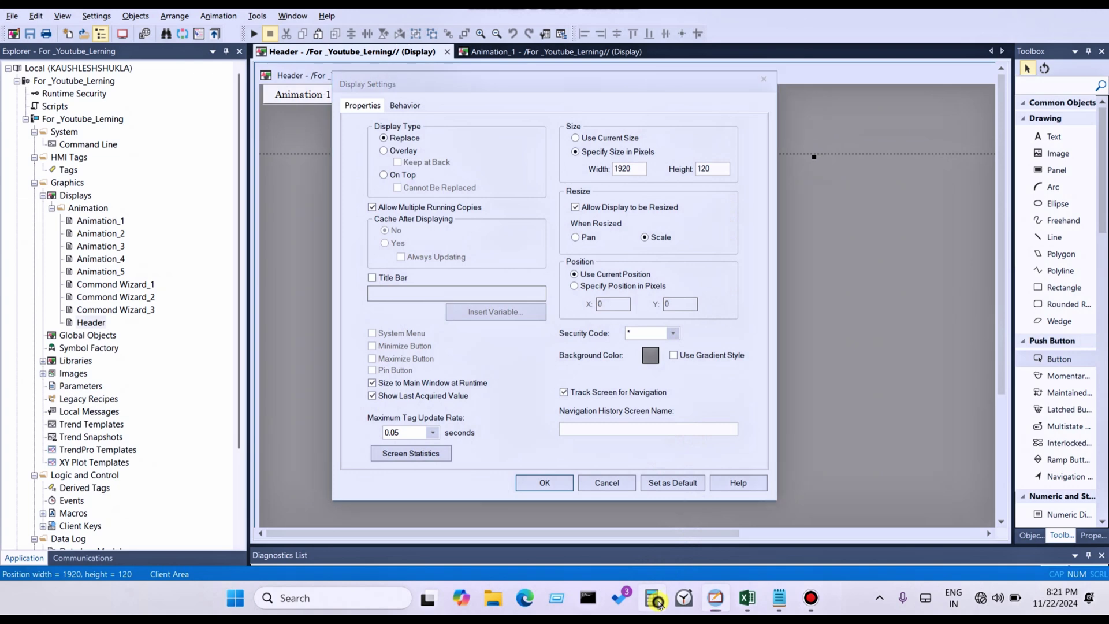
click(673, 484)
Open the Animation_2 display and set its height to 960 pixels in the display settings
click(95, 233)
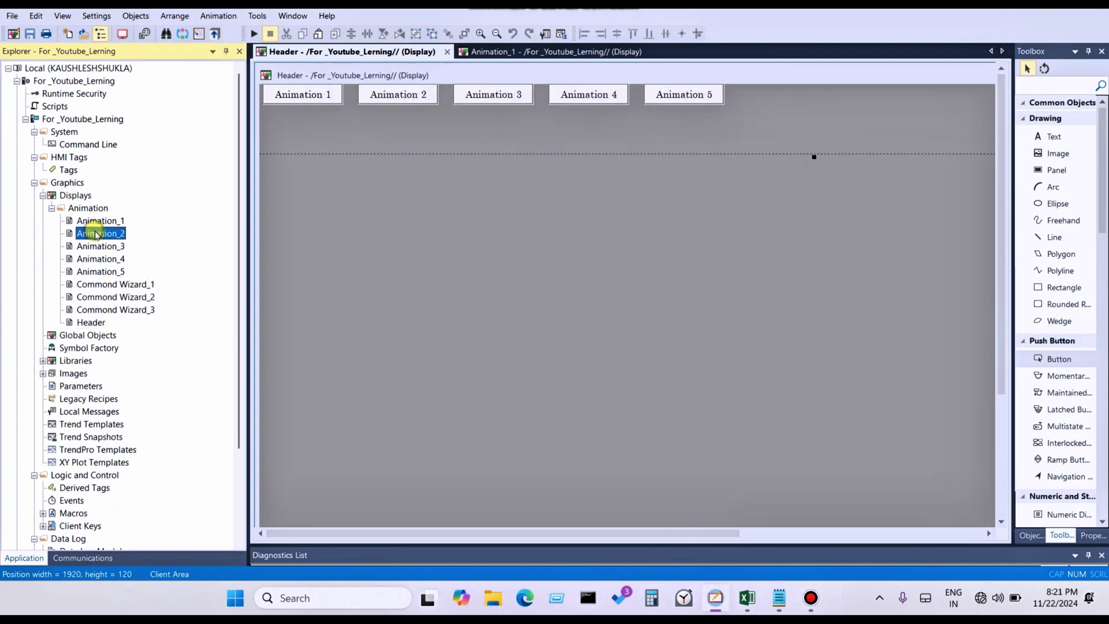
double_click(96, 233)
right_click(454, 226)
click(465, 235)
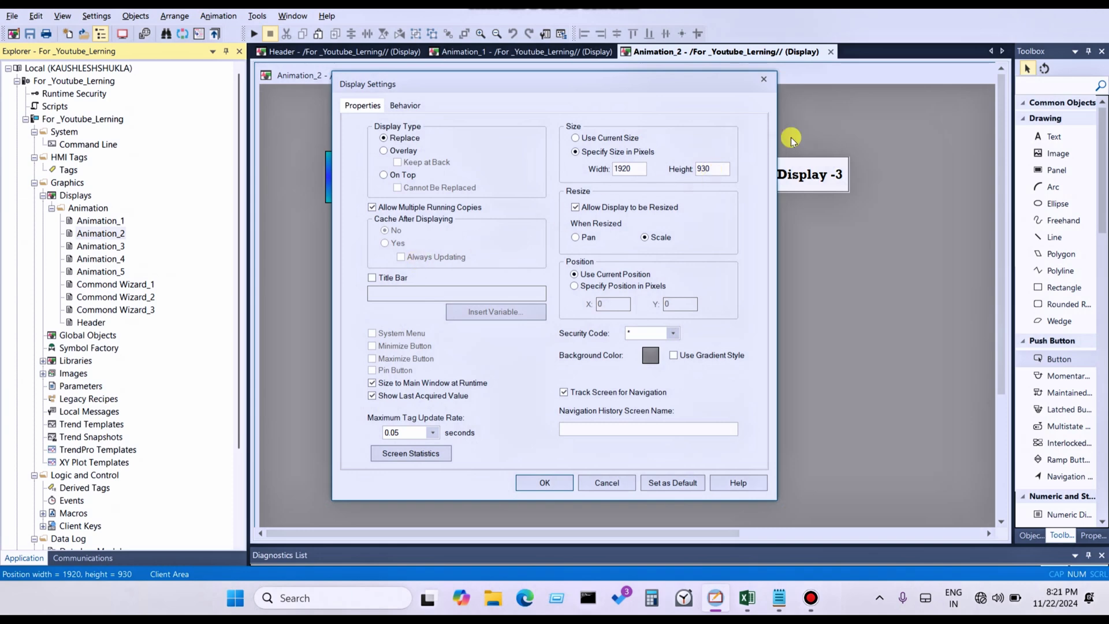
double_click(713, 169)
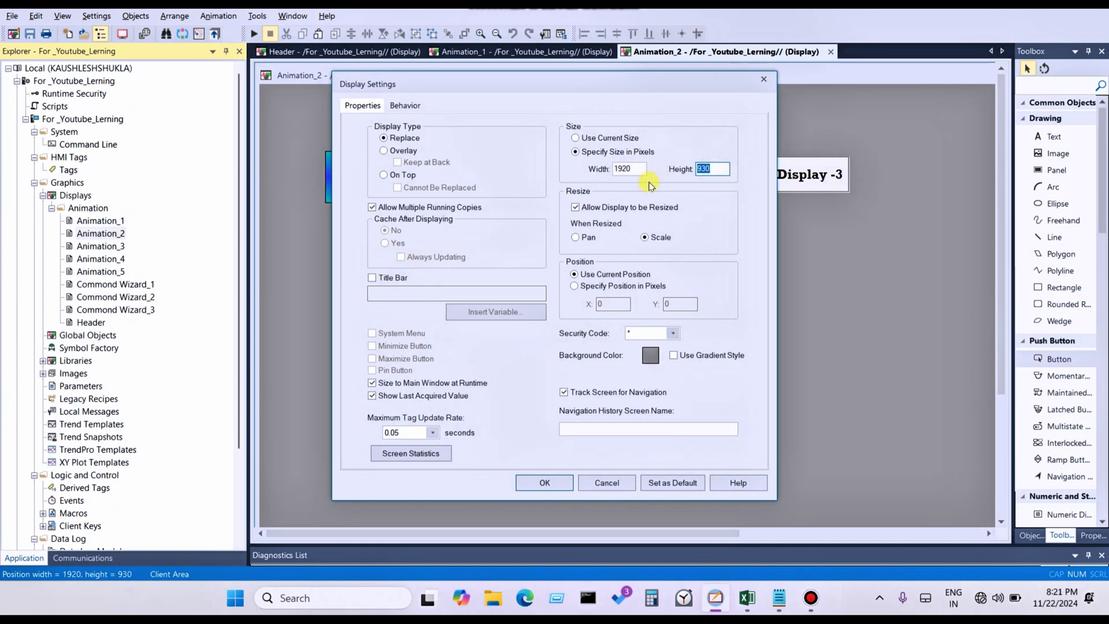
text(9)
text(69)
text(0)
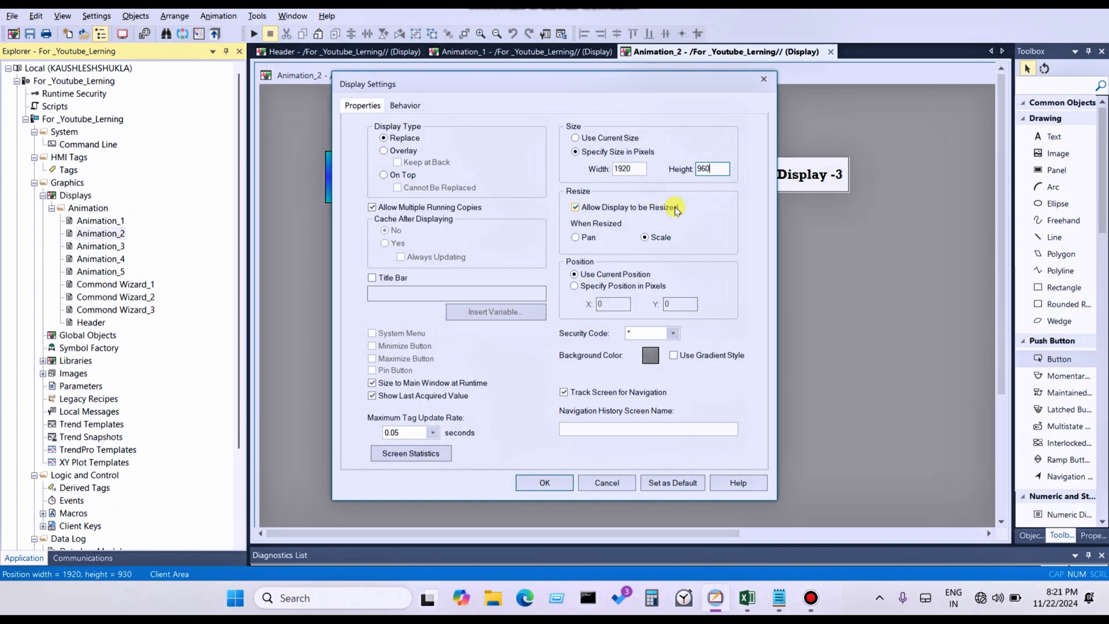
click(543, 483)
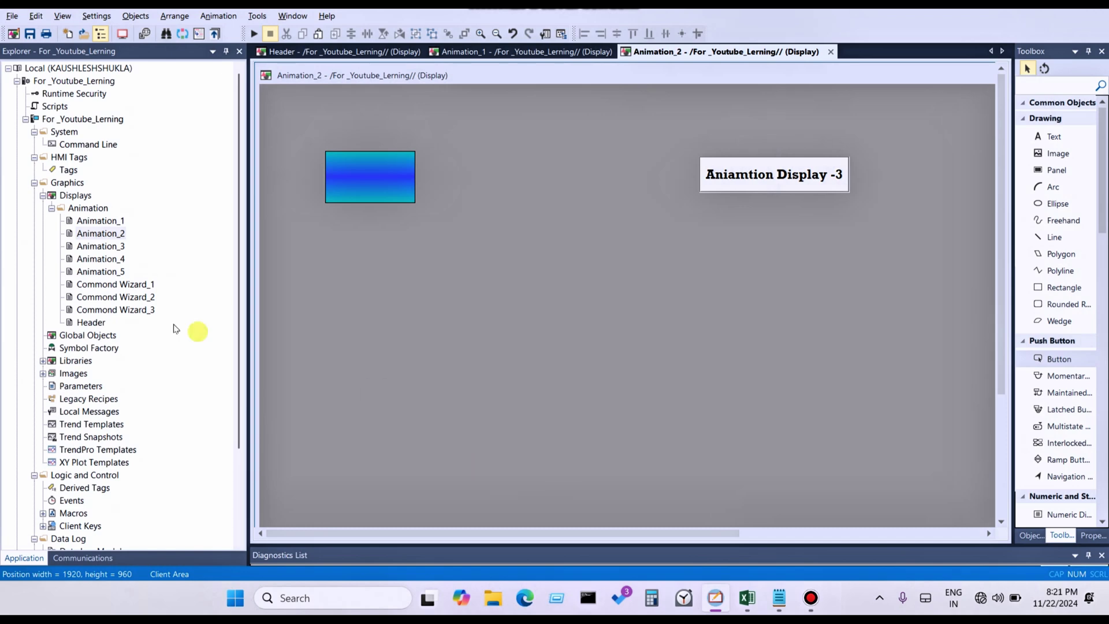
Open the Animation_3 display and set its height to 960 pixels in the display settings
double_click(103, 247)
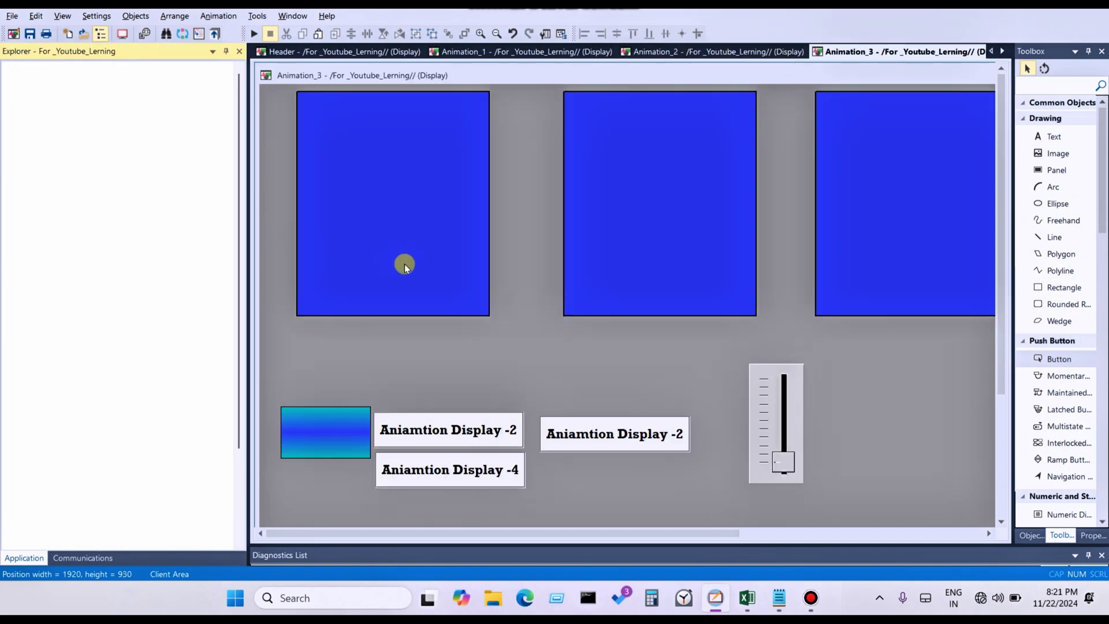
right_click(518, 249)
click(531, 258)
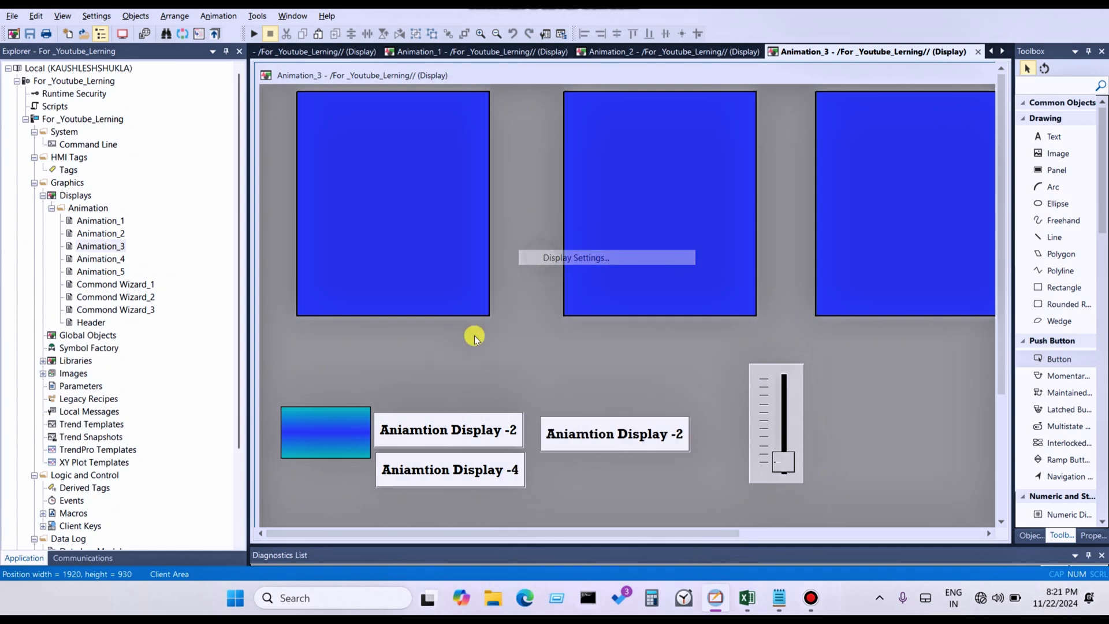
text(960)
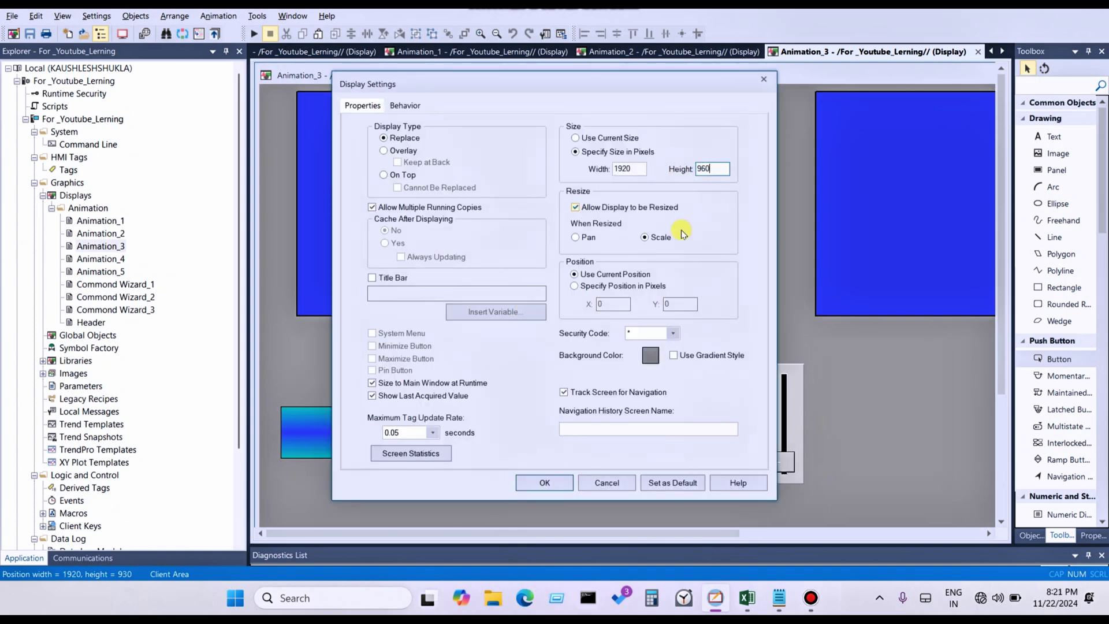
click(546, 483)
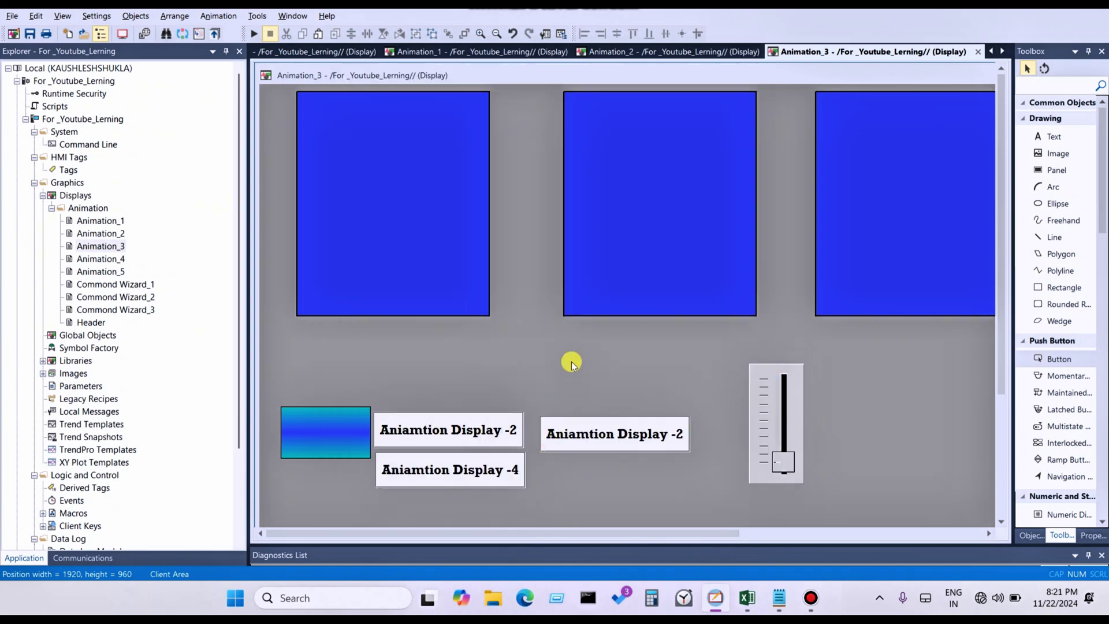
Open the Animation_4 display and set its height to 960 pixels in the display settings
double_click(107, 259)
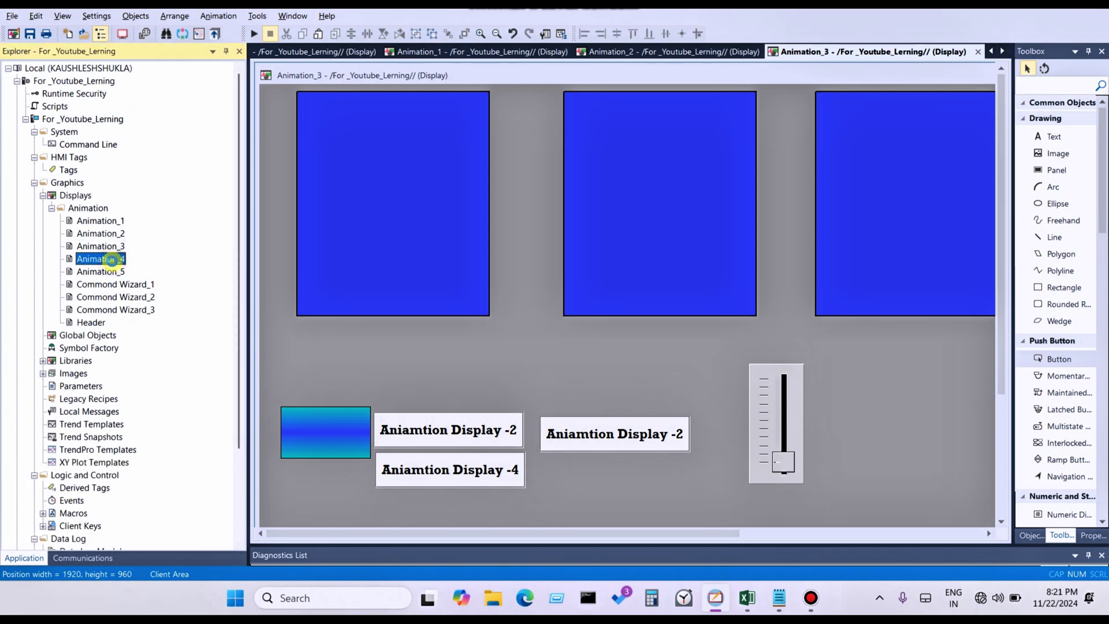
right_click(673, 97)
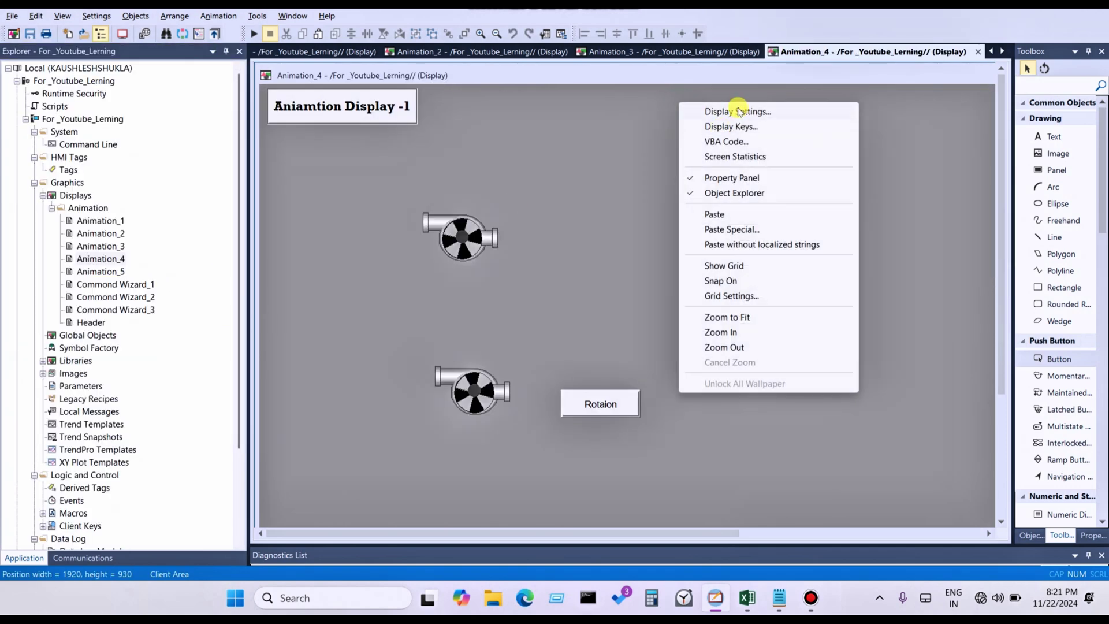
click(737, 111)
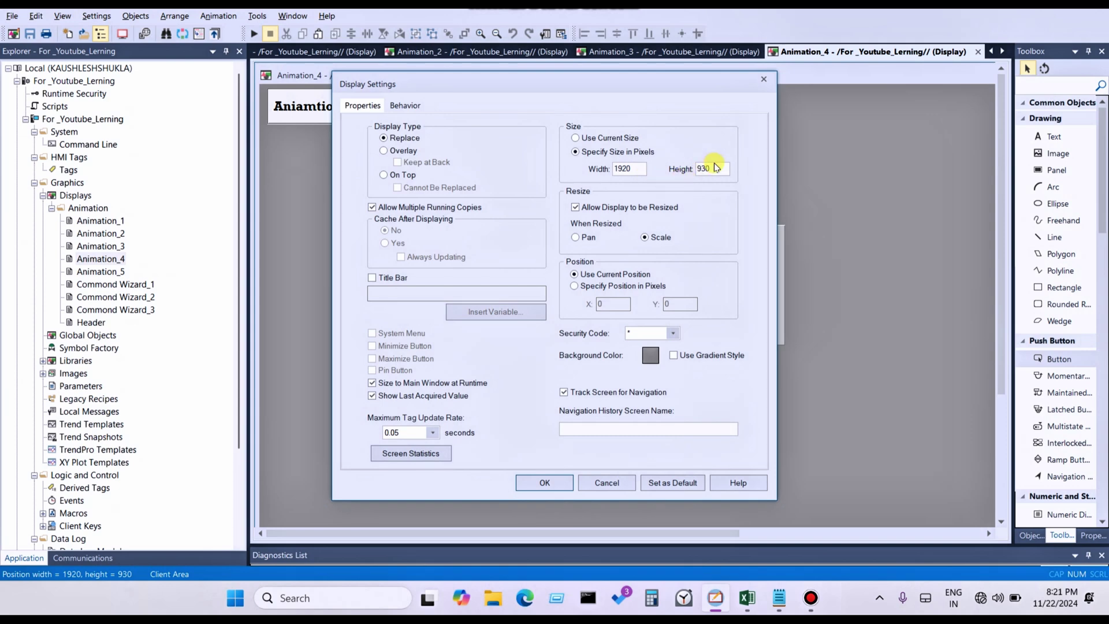
double_click(713, 166)
text(9)
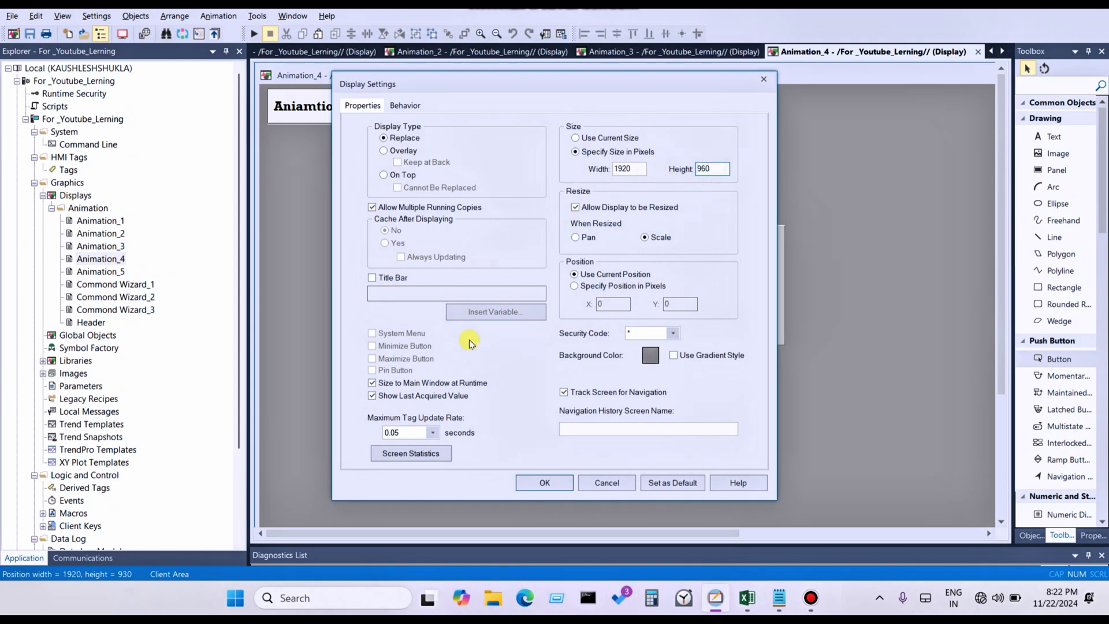
click(533, 484)
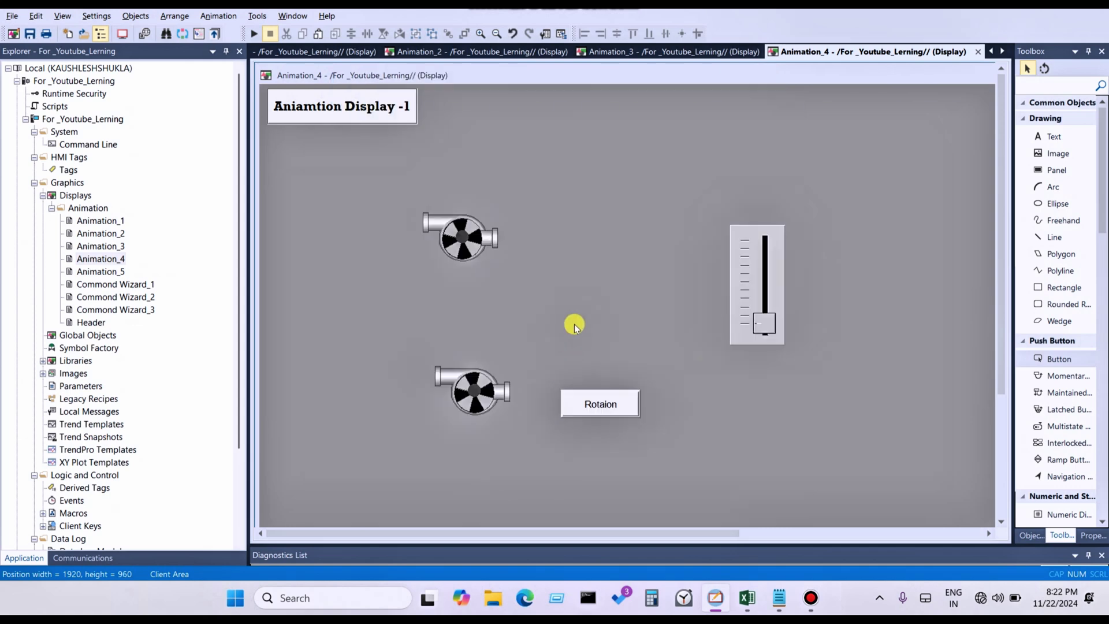
Open the Animation_5 display, set its height to 960 pixels in the display settings and save it
double_click(109, 272)
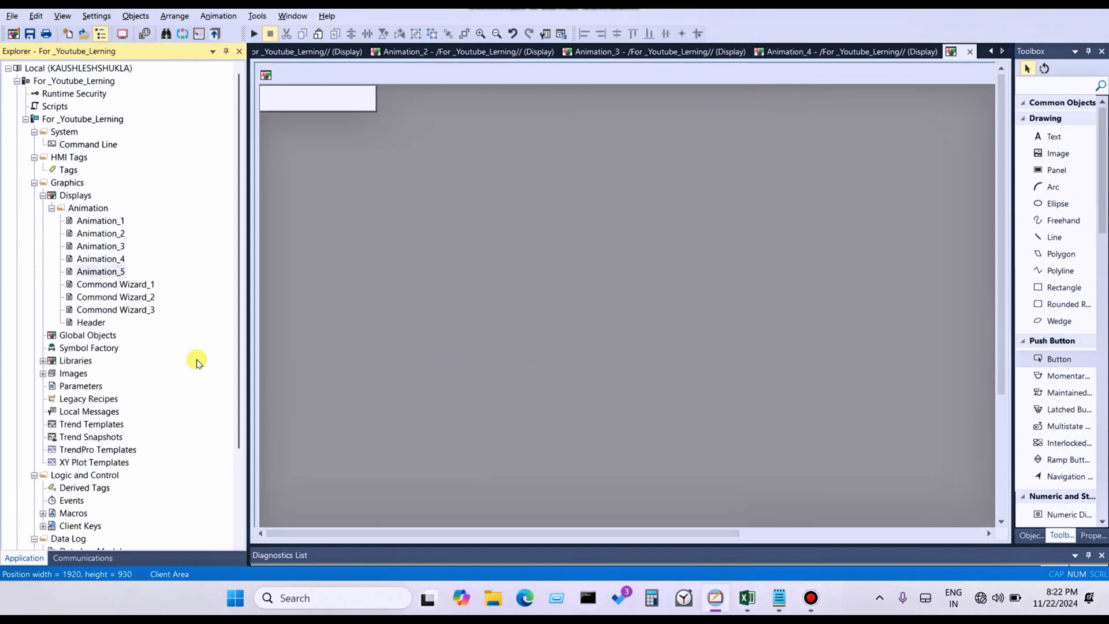
right_click(514, 180)
click(553, 193)
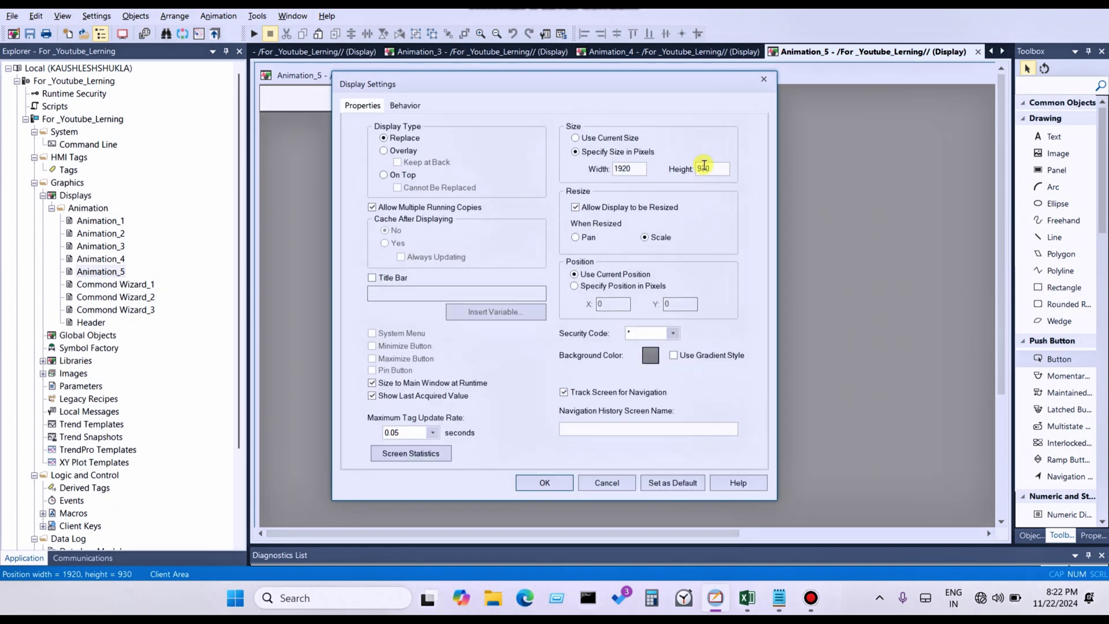
double_click(714, 168)
text(960)
click(545, 483)
click(29, 35)
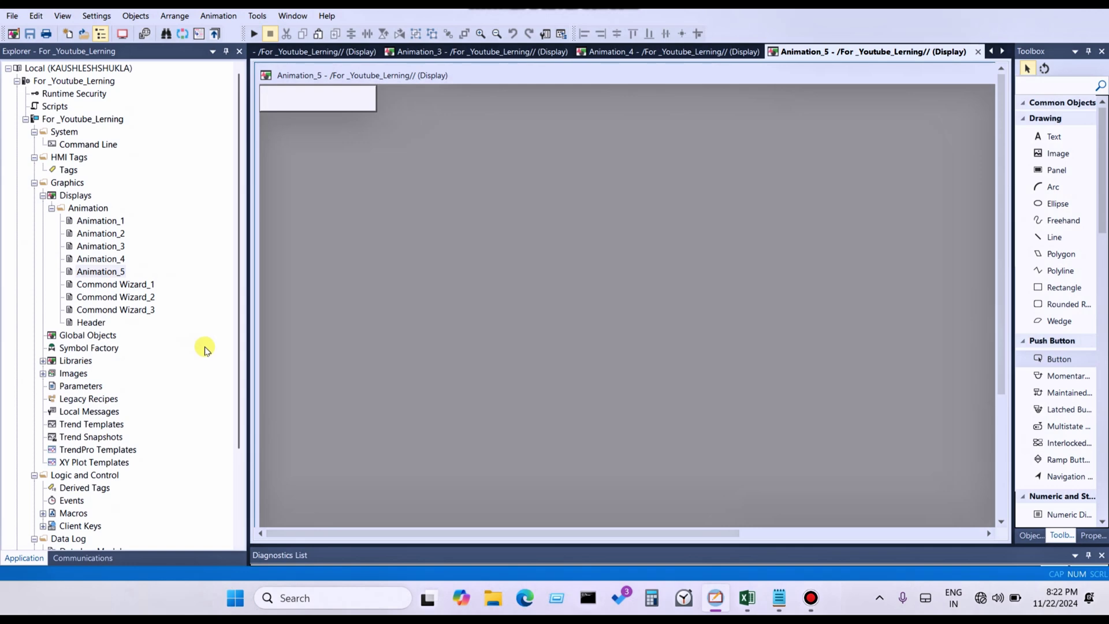
Delete the existing Startup Clint macro from the project's Logic and Control macros
scroll(205, 348, down, 3)
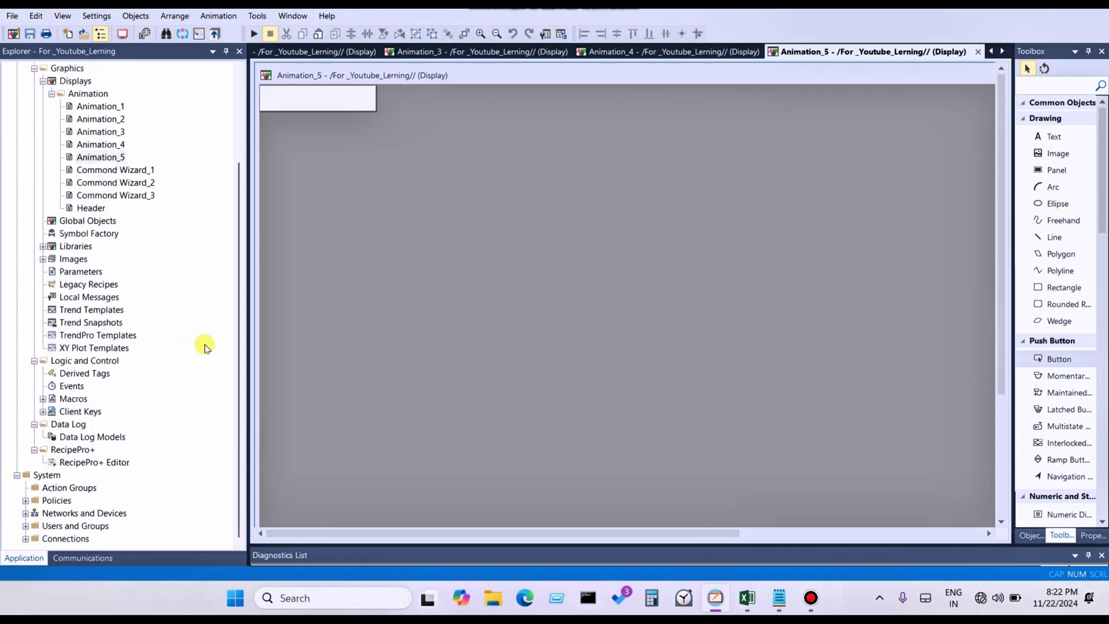
double_click(52, 400)
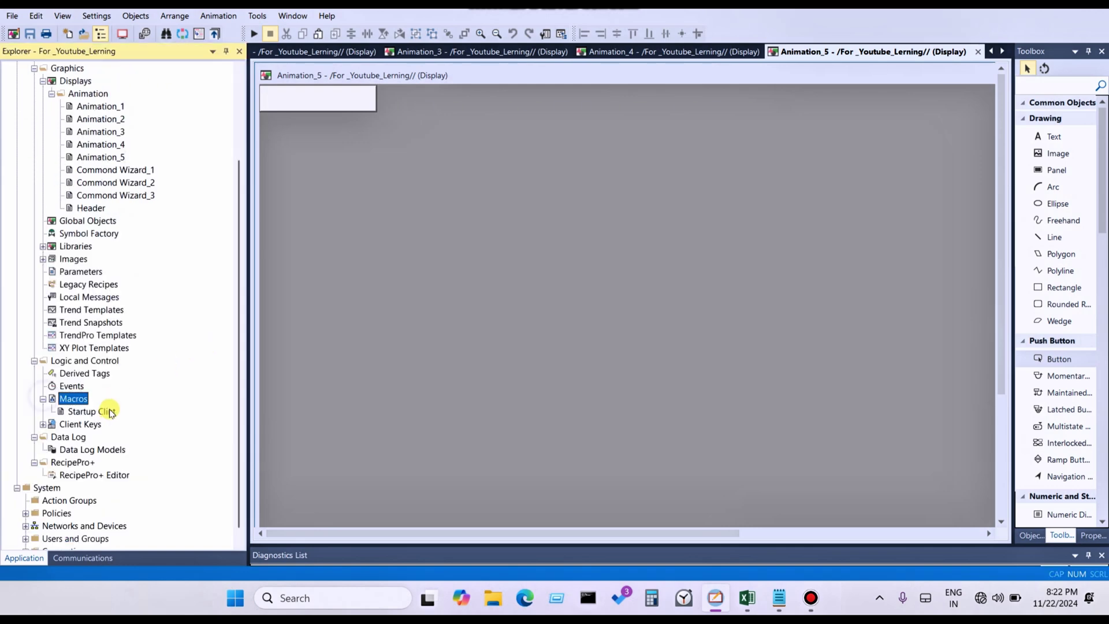
right_click(92, 415)
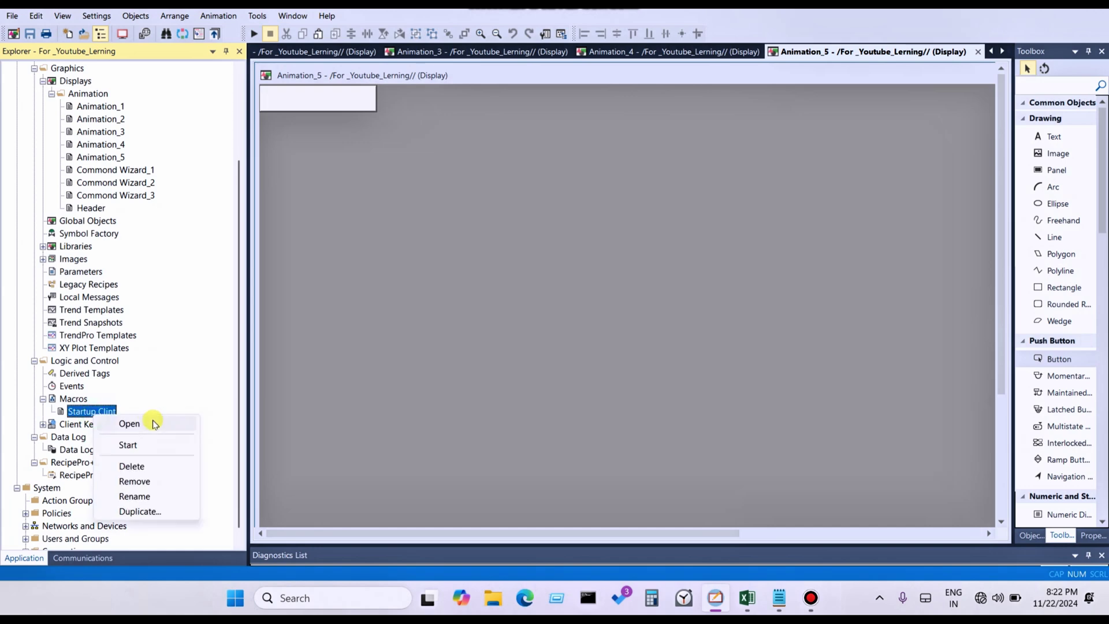
click(136, 466)
click(604, 343)
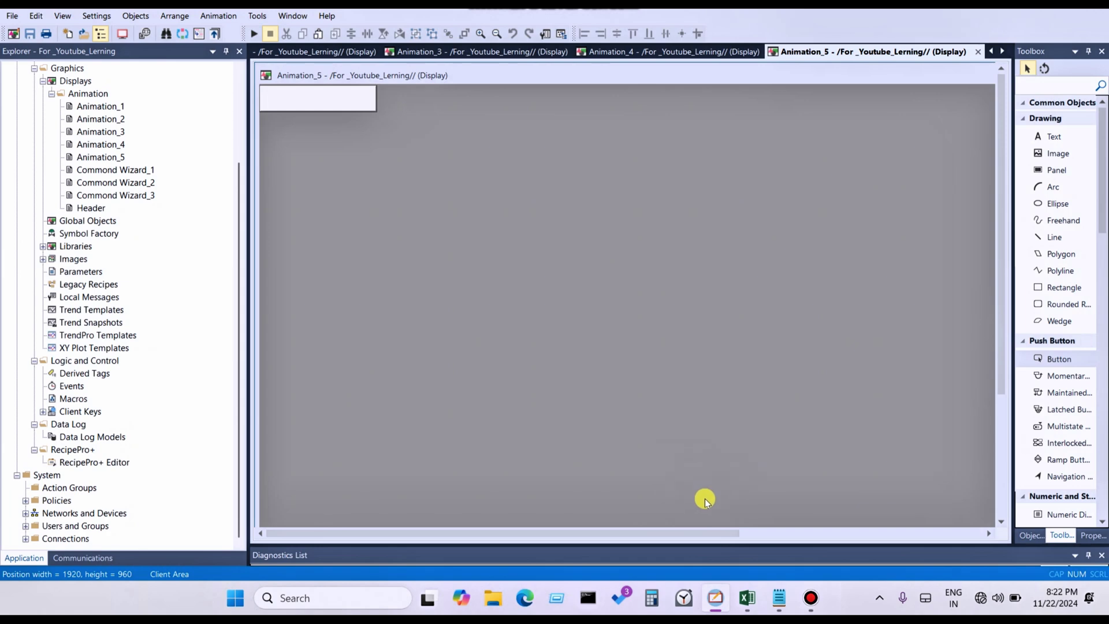
Create a new macro under Logic and Control
click(65, 399)
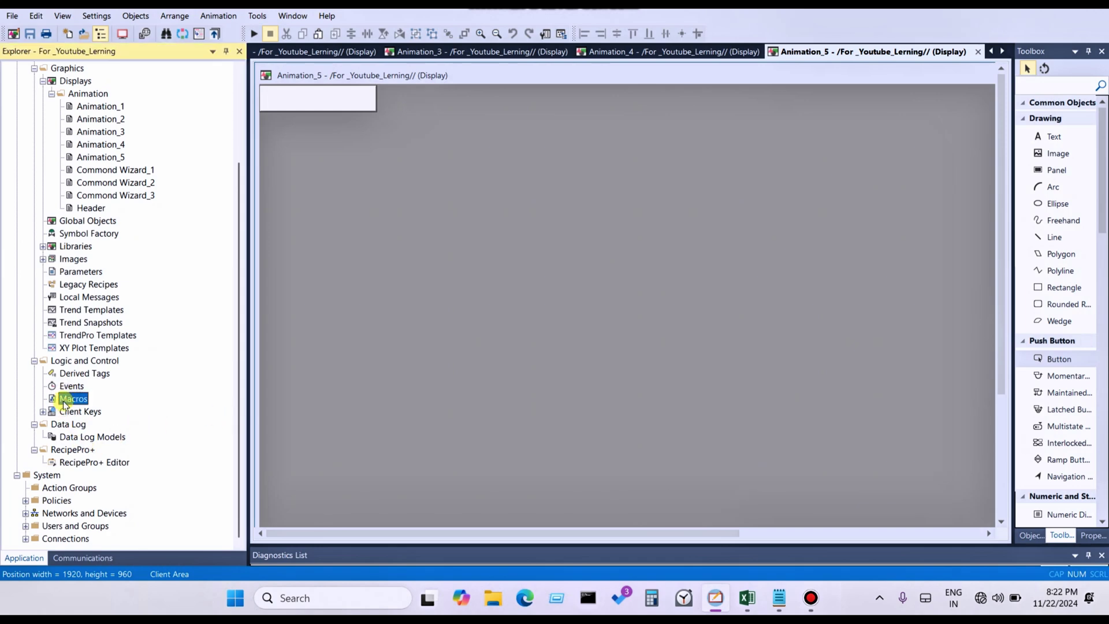
right_click(63, 399)
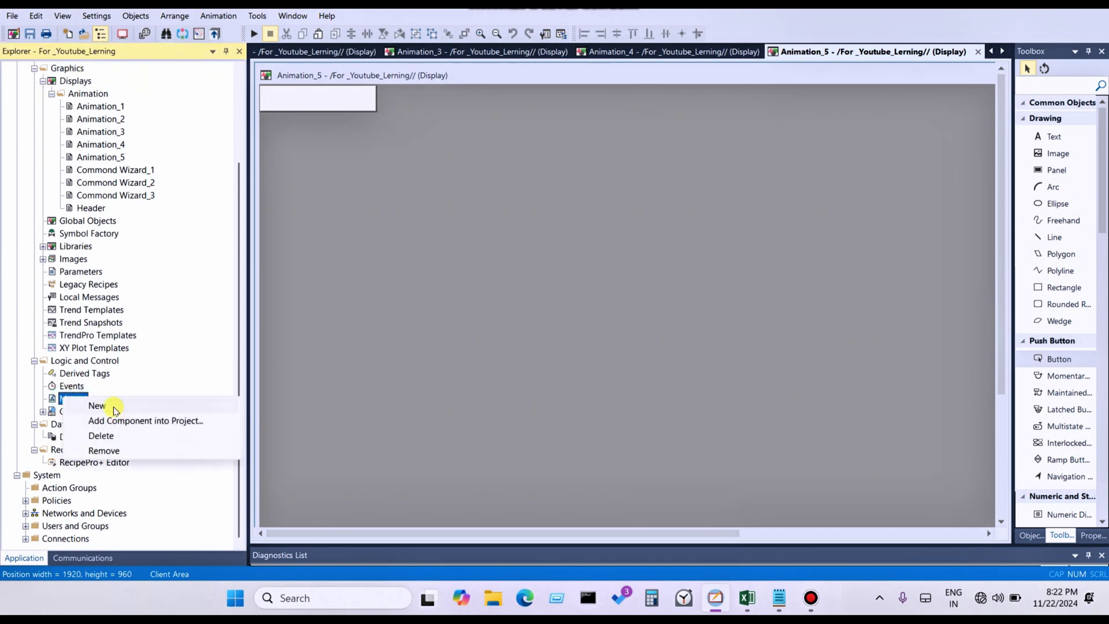
click(112, 406)
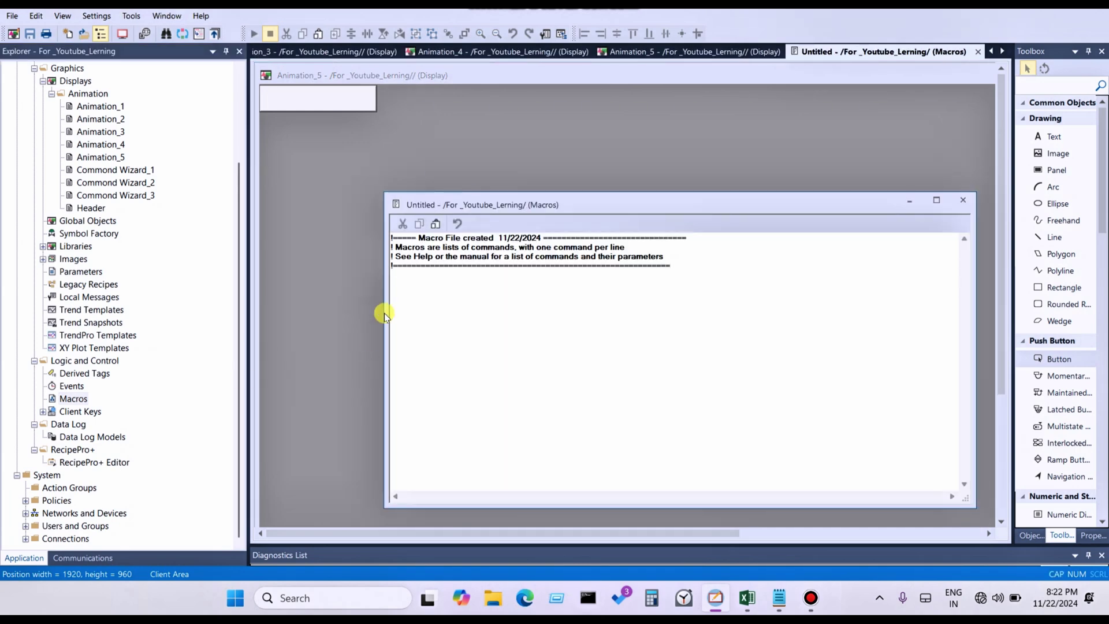
Start a Display command for the new macro in the Command Wizard, using the graphic display navigation category and the file Header
double_click(420, 289)
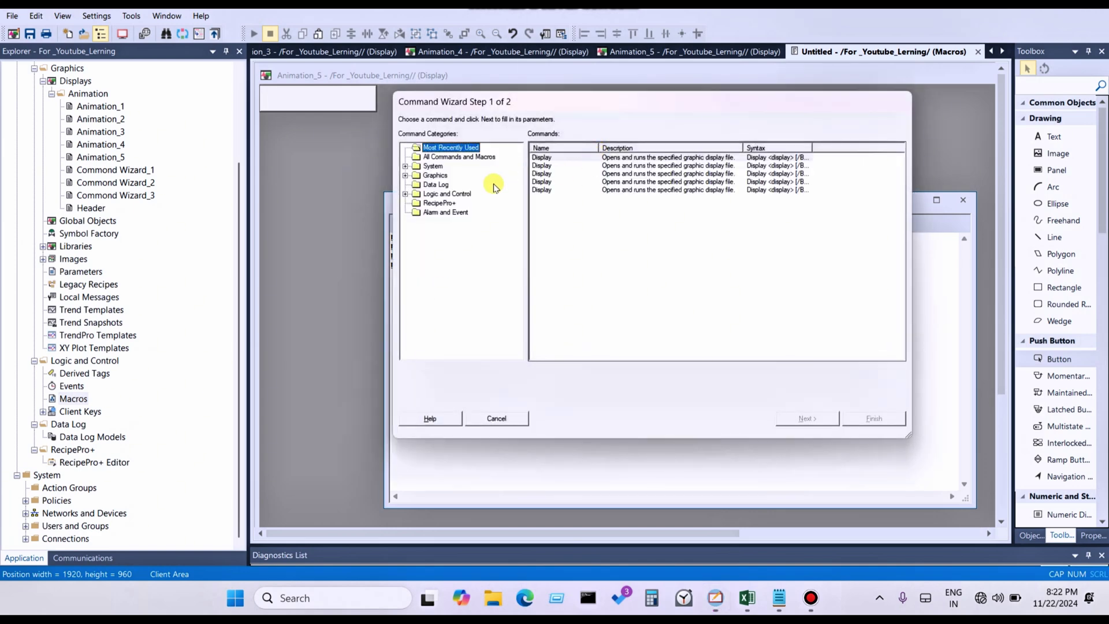
click(407, 175)
click(457, 184)
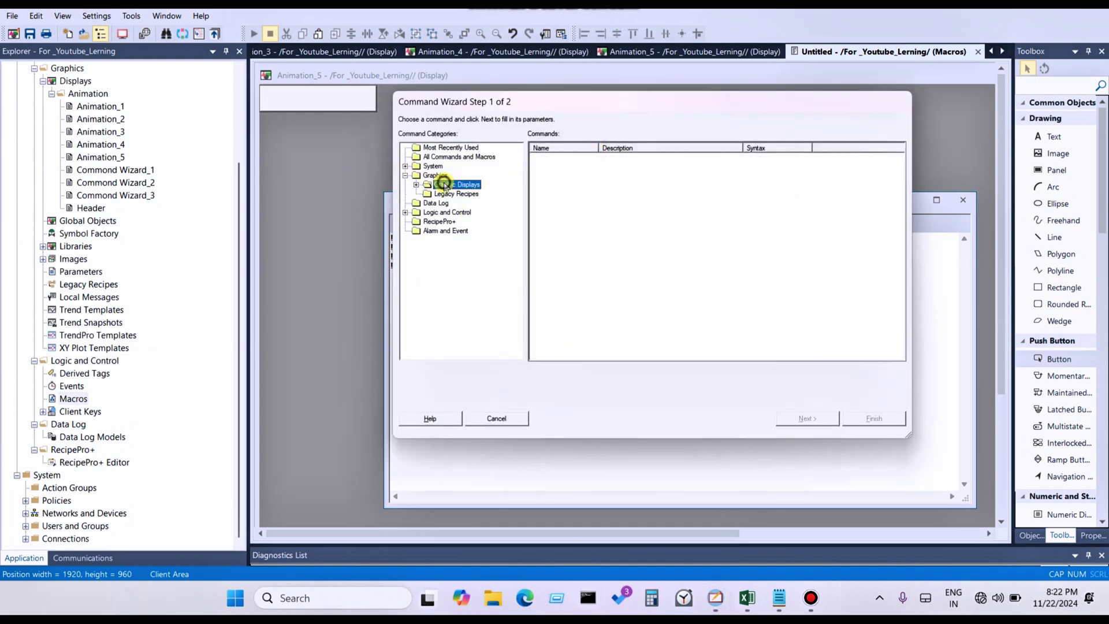
click(416, 185)
click(455, 194)
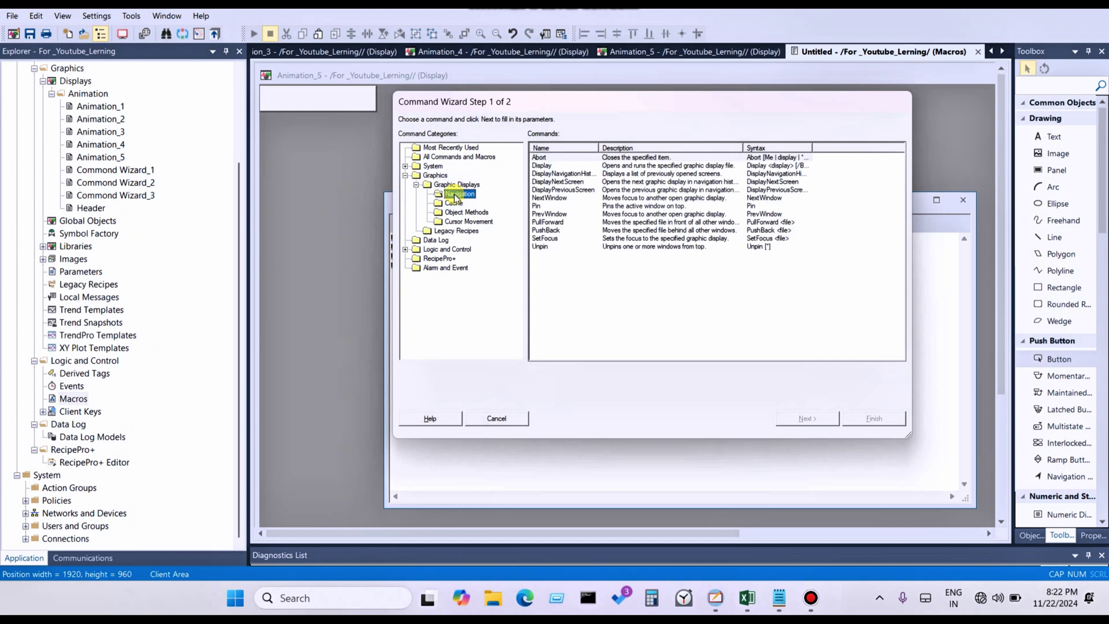
click(562, 166)
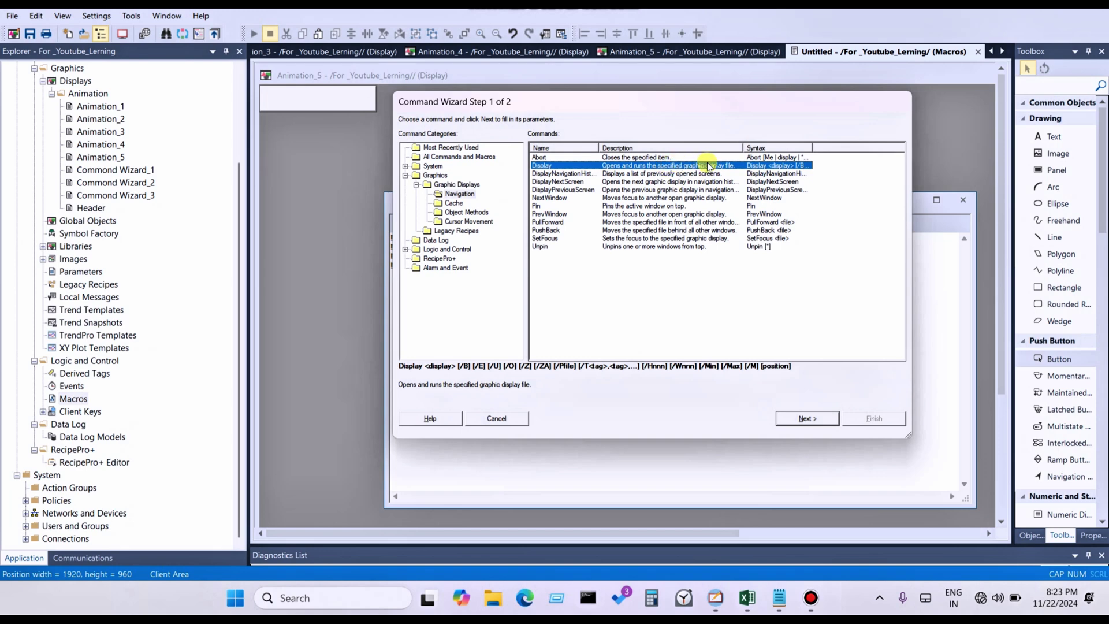
double_click(727, 166)
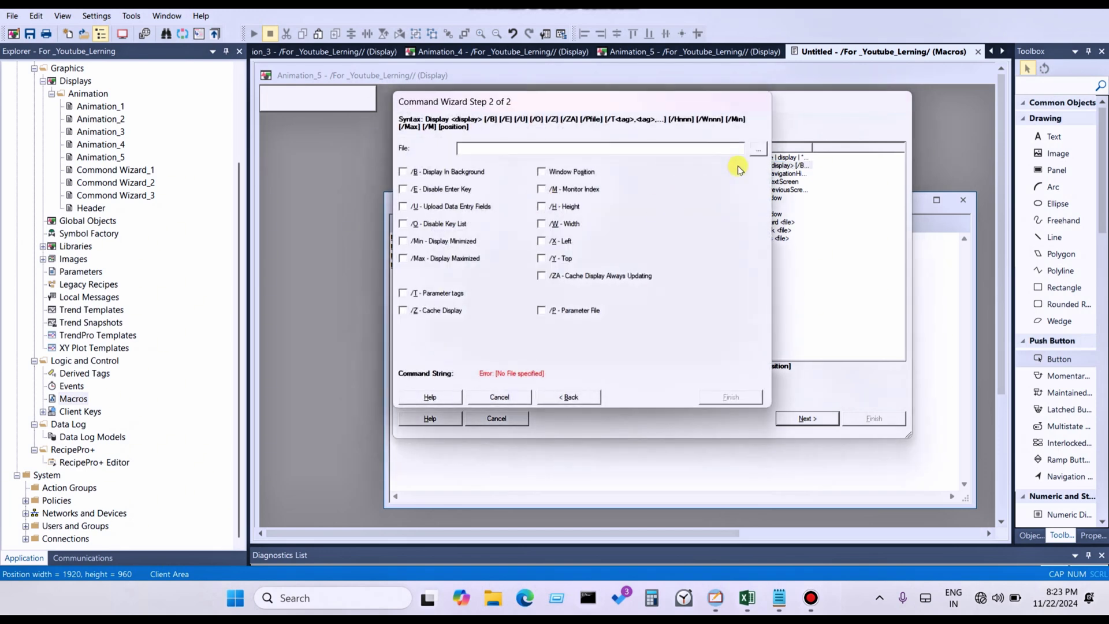
click(758, 149)
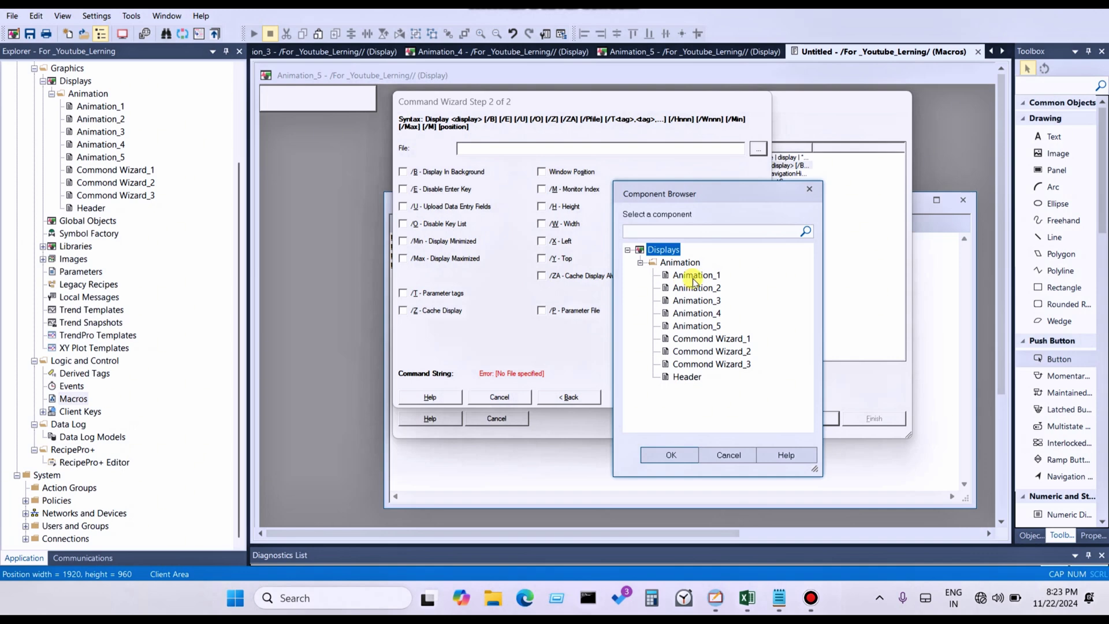
click(683, 377)
click(665, 456)
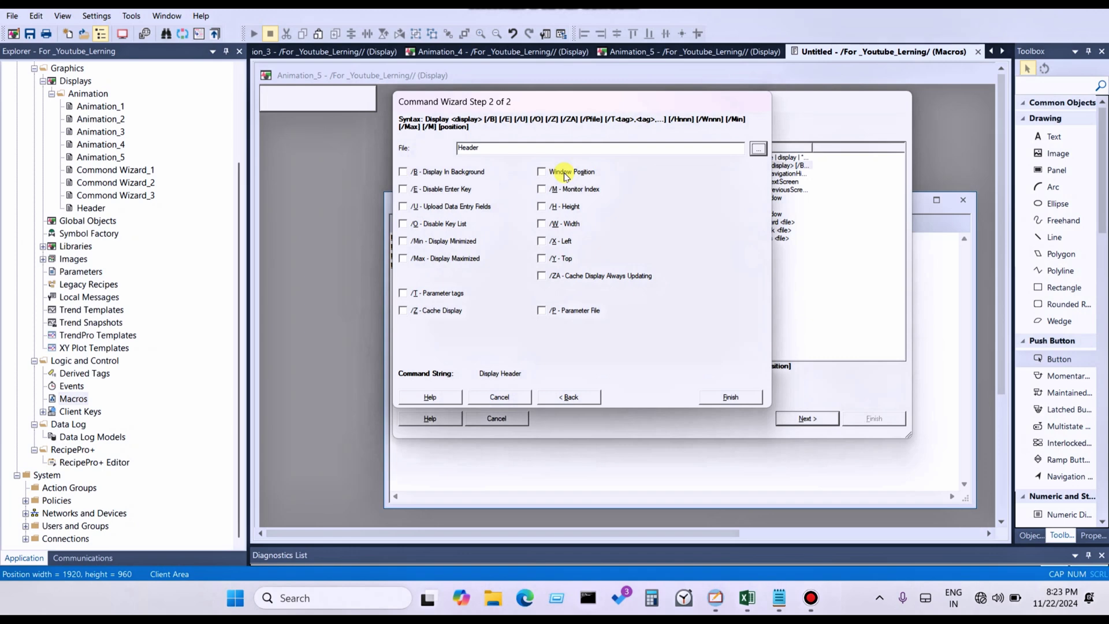
Set the Header command's window position to Docked to the top and finish adding the command to the macro
click(565, 174)
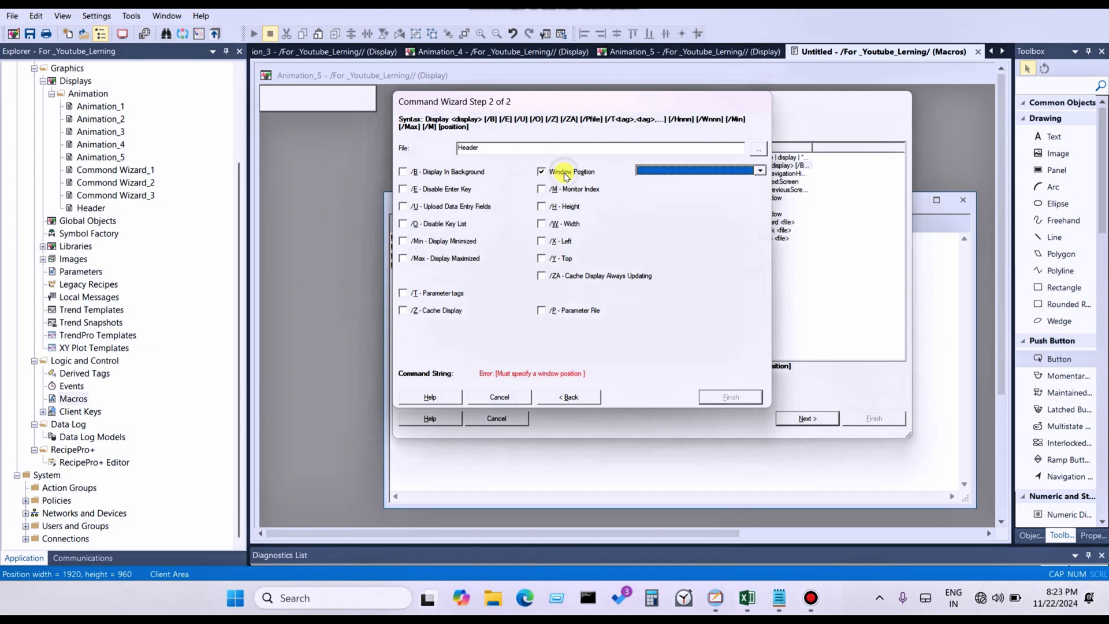
click(667, 172)
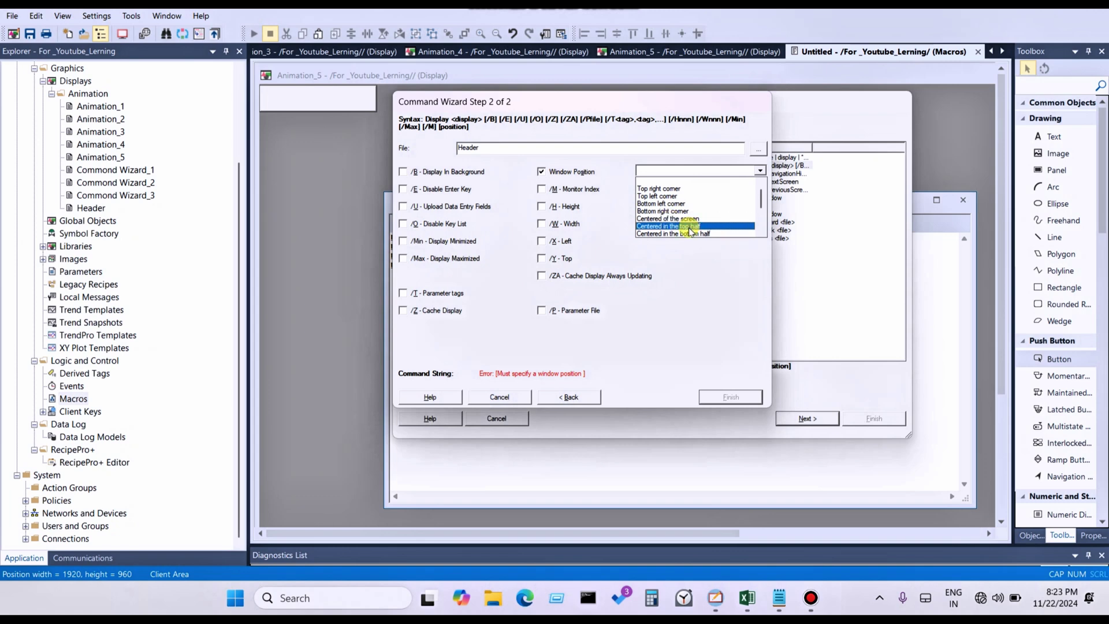
click(761, 233)
click(760, 233)
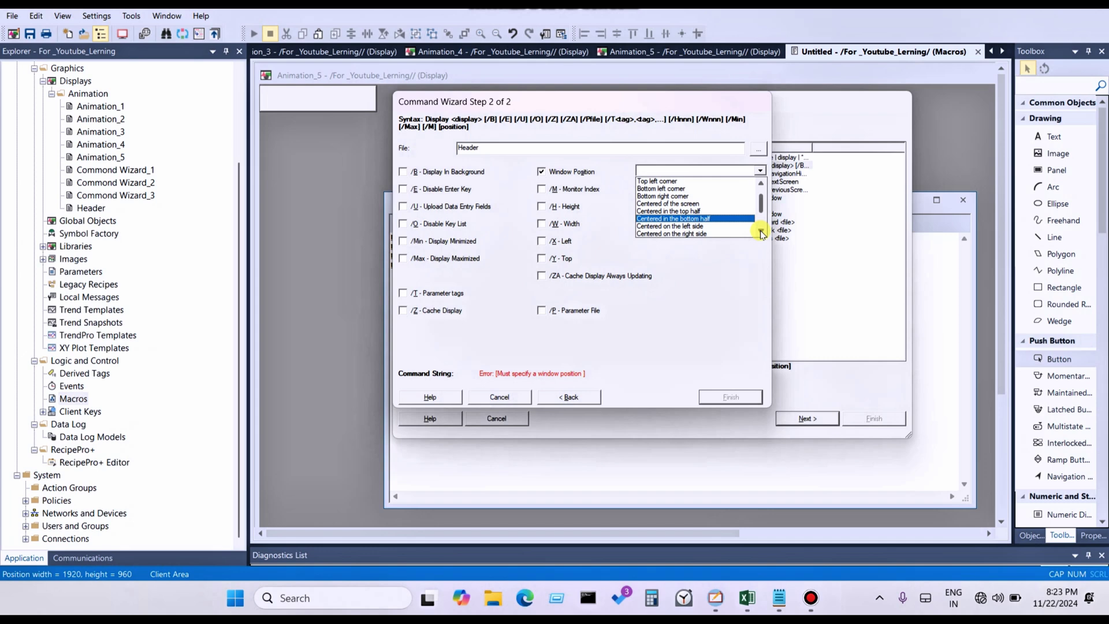
click(761, 233)
click(760, 233)
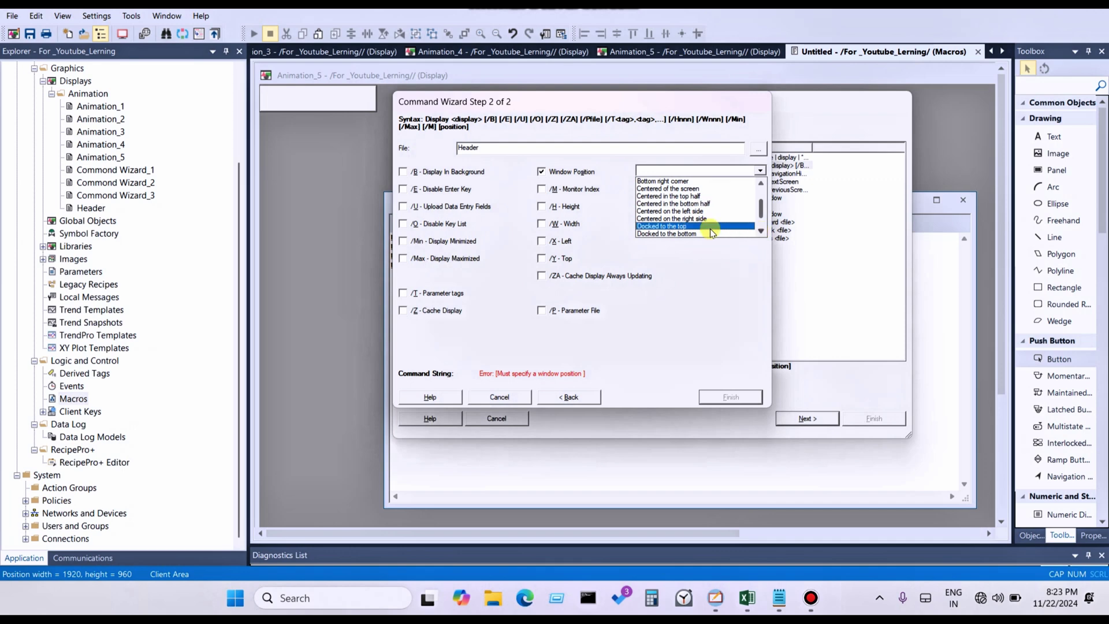
click(680, 226)
click(730, 397)
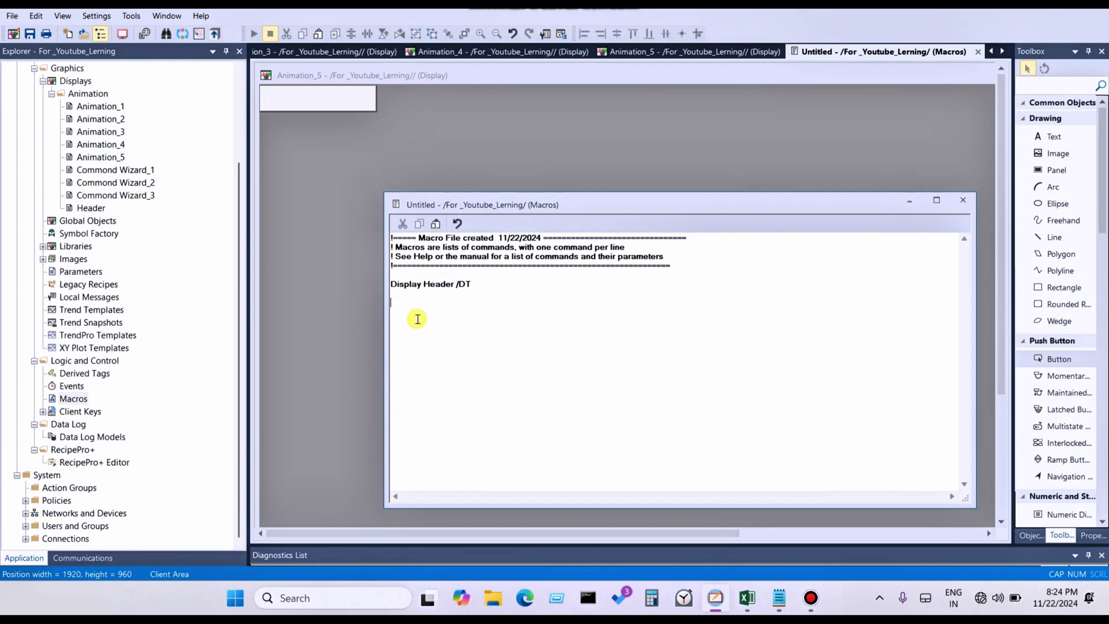
Add a second Display command to the macro that opens the Animation_1 display, with no extra options
double_click(416, 317)
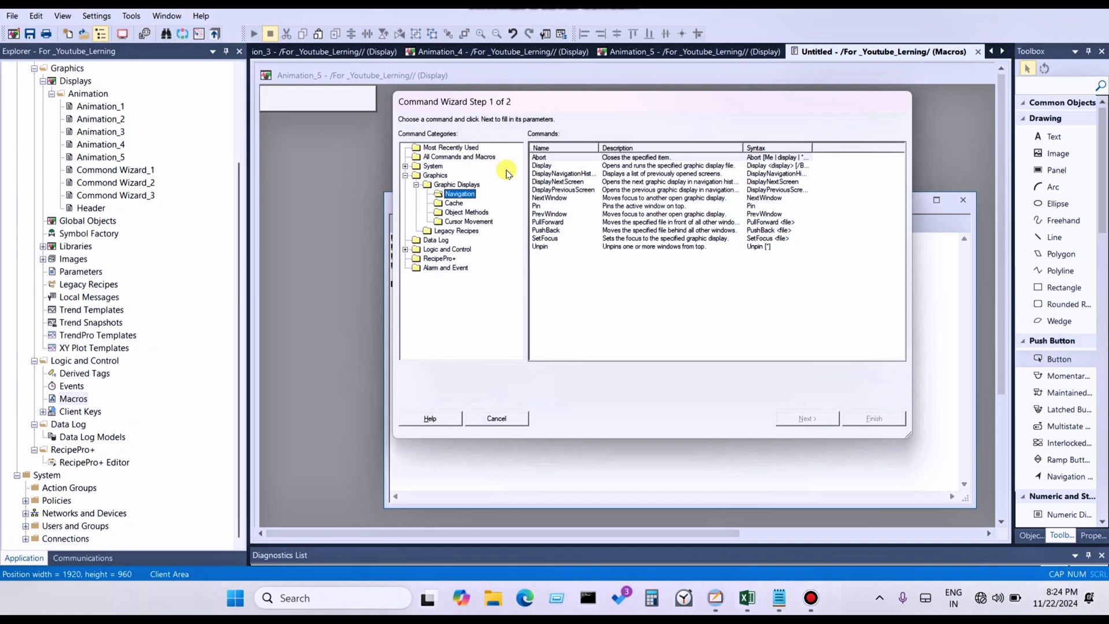
click(552, 165)
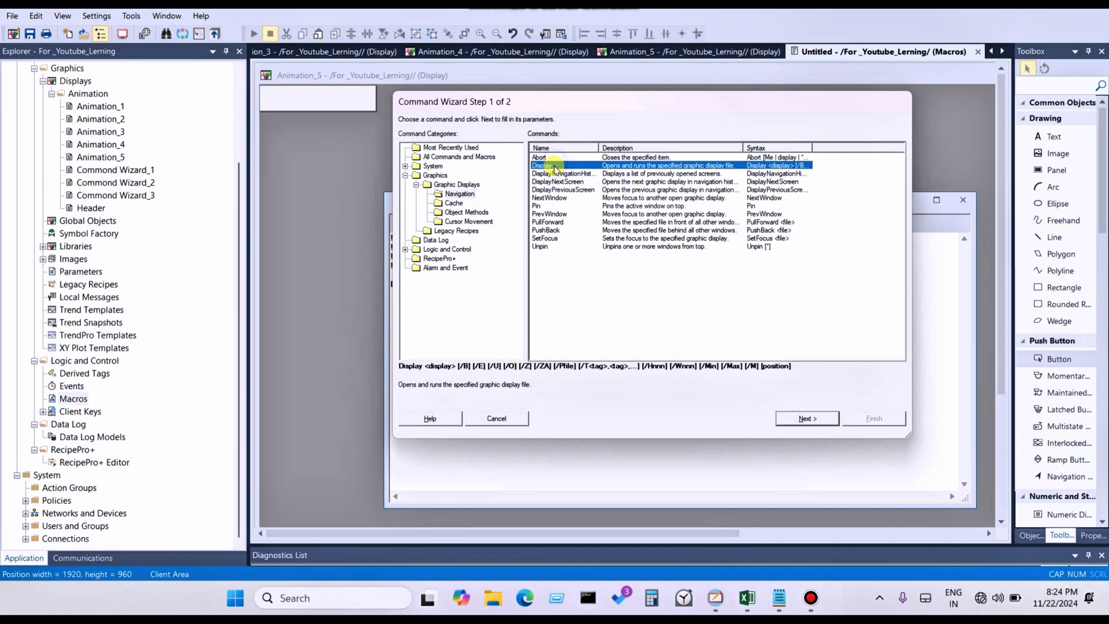
click(456, 148)
double_click(549, 157)
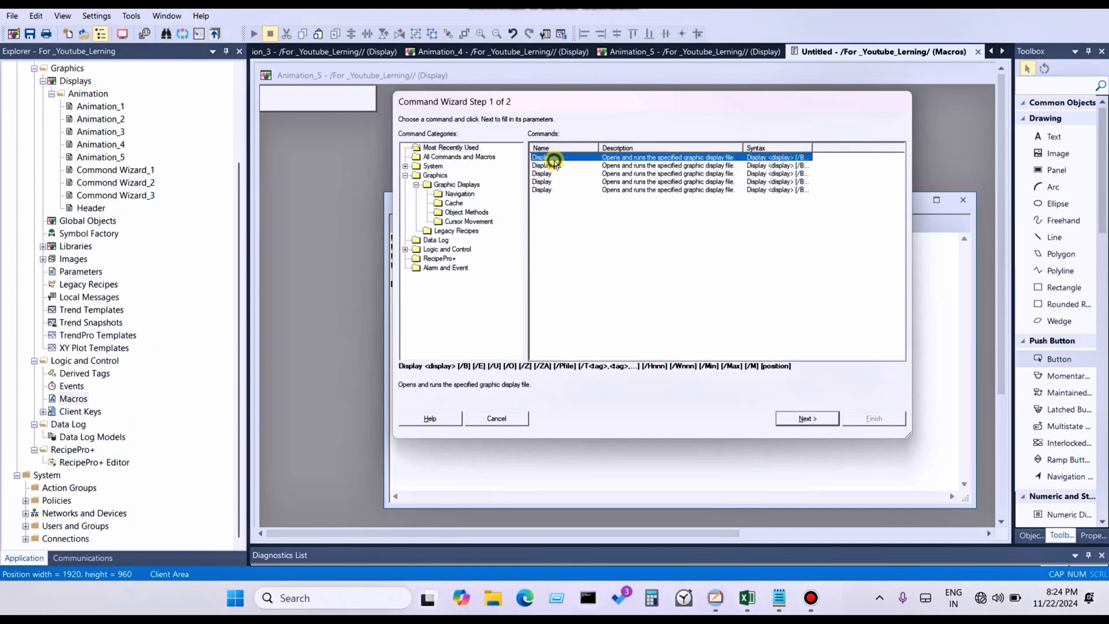
click(758, 149)
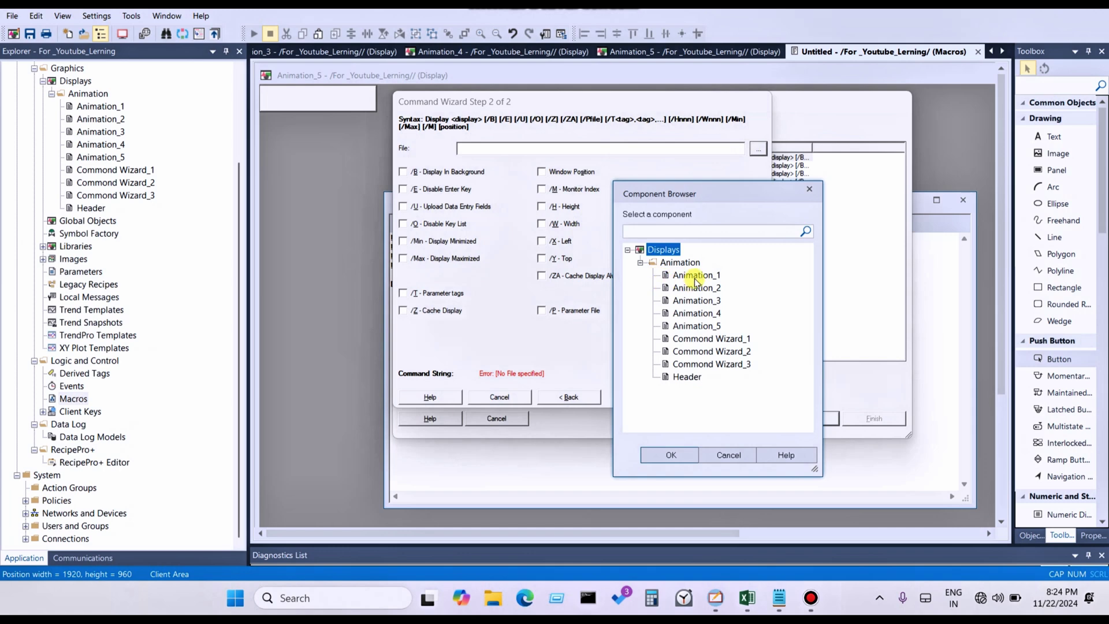
click(691, 277)
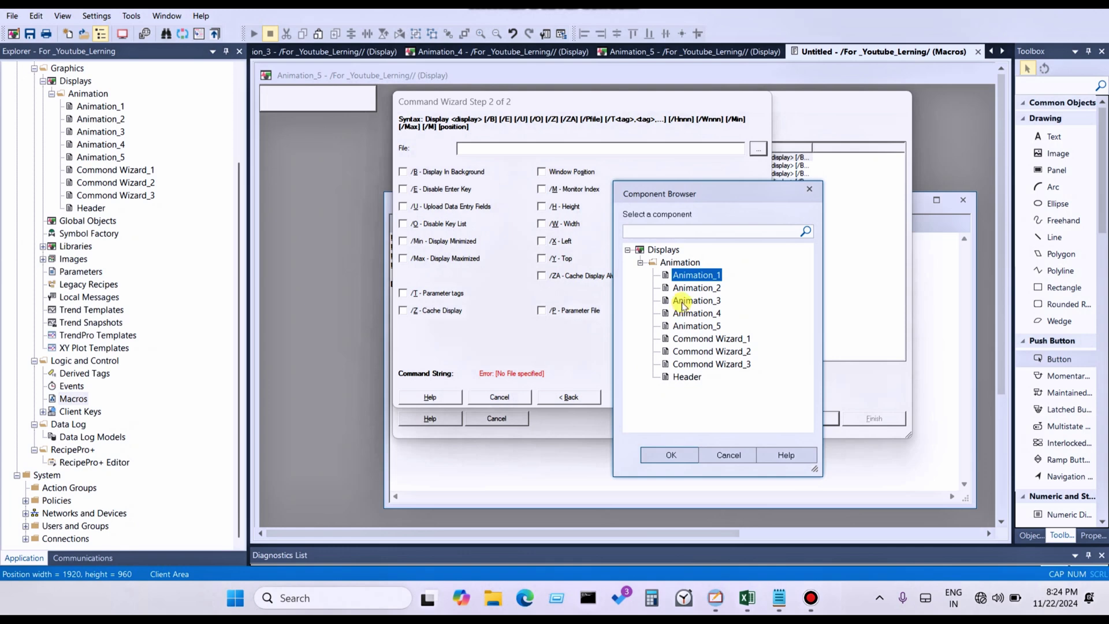
click(670, 456)
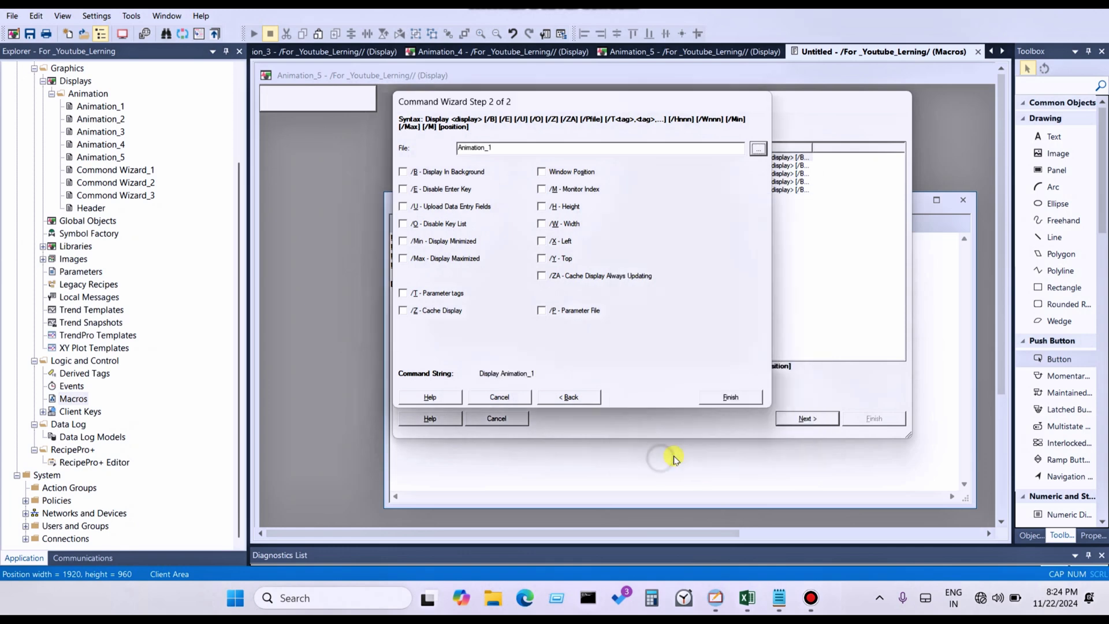
click(730, 398)
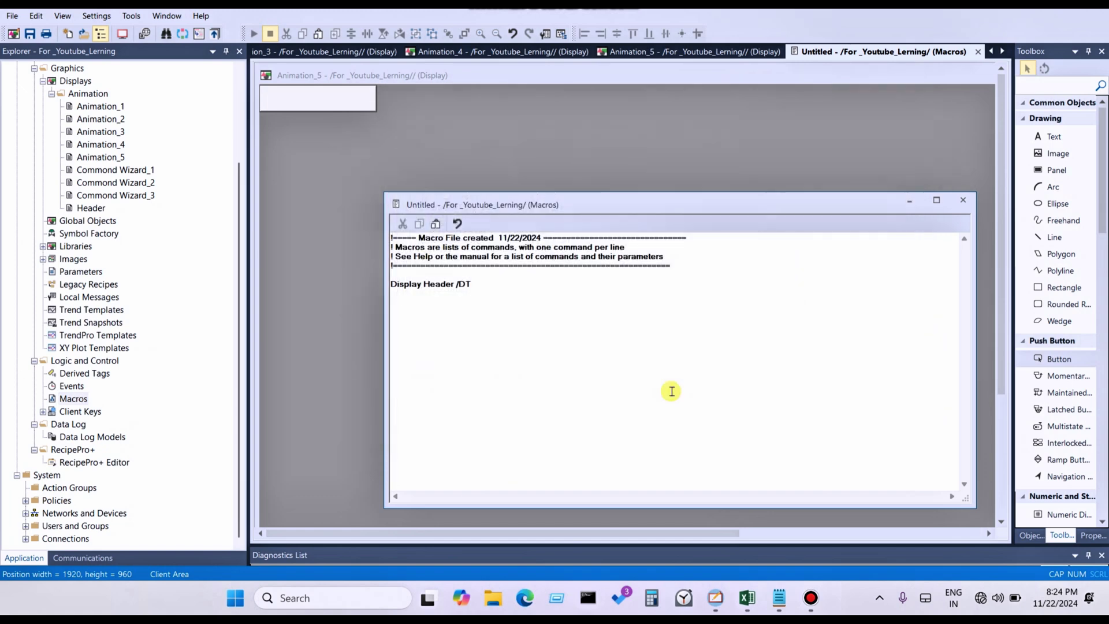
Close the macro, saving it under the name Client _Startup, and select it in the project's Macros
click(969, 198)
click(498, 325)
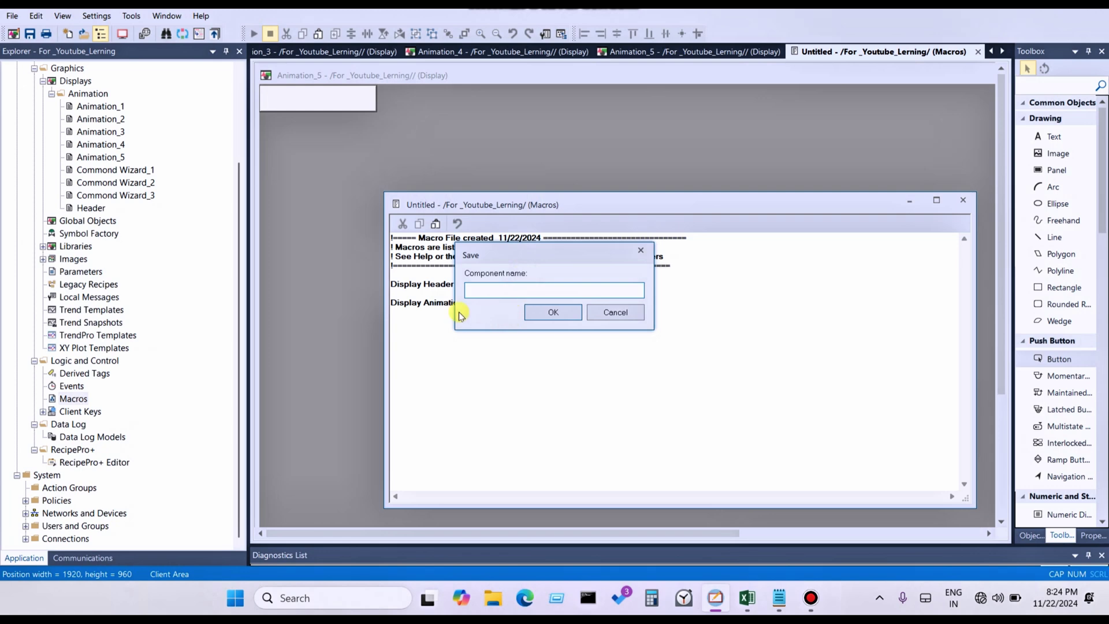
text(Clint Startup)
click(549, 315)
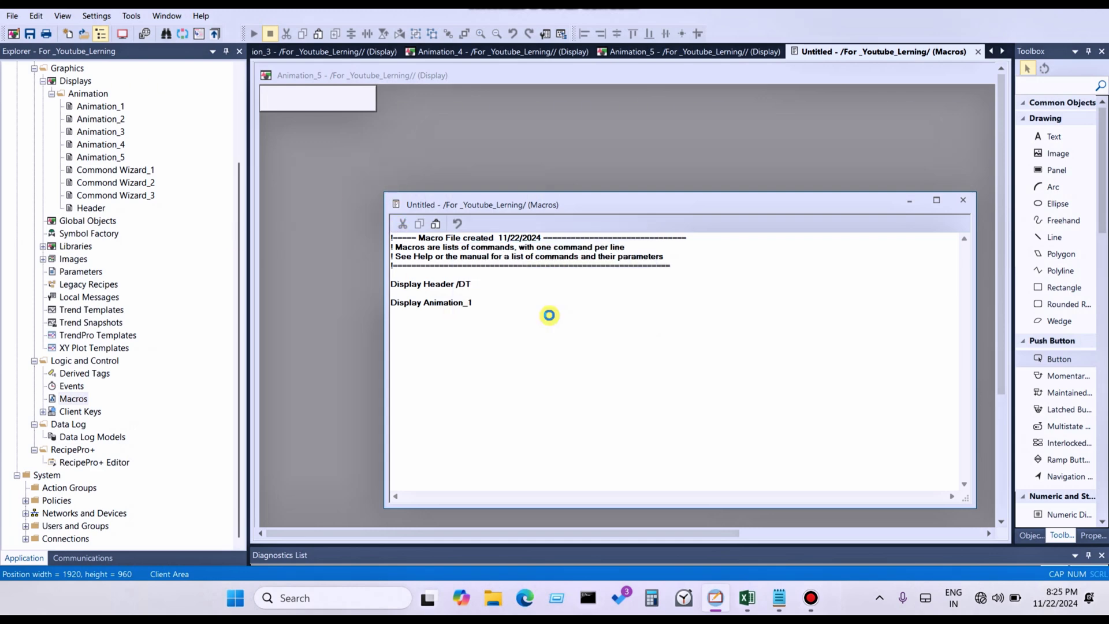
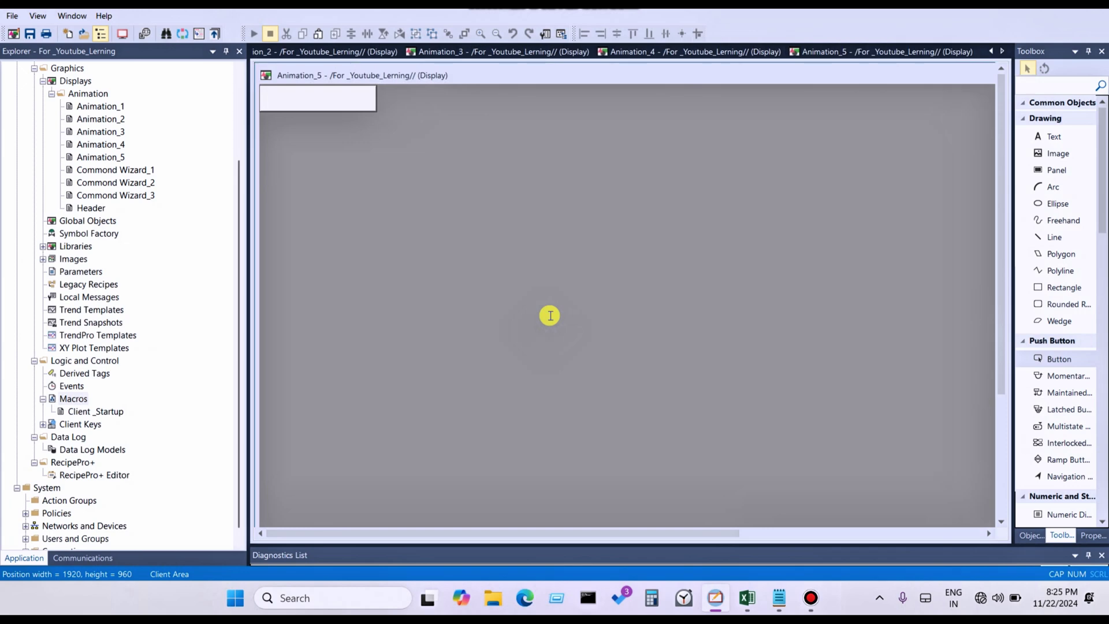
click(88, 410)
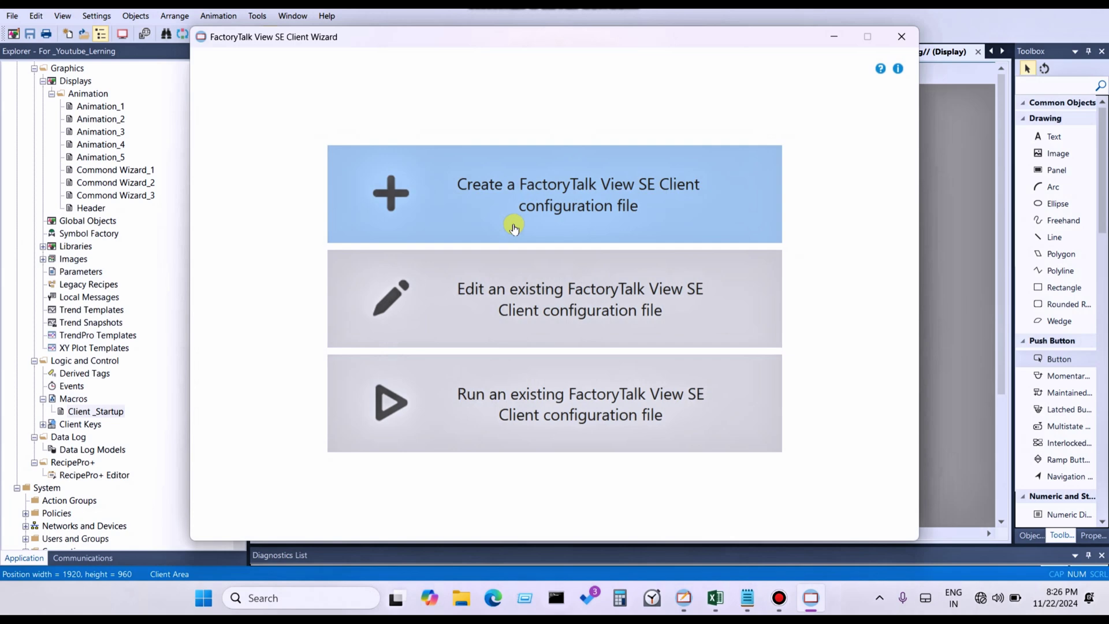
Create a FactoryTalk View SE Client configuration file named Start_Clien_1 and continue to its startup components
click(539, 203)
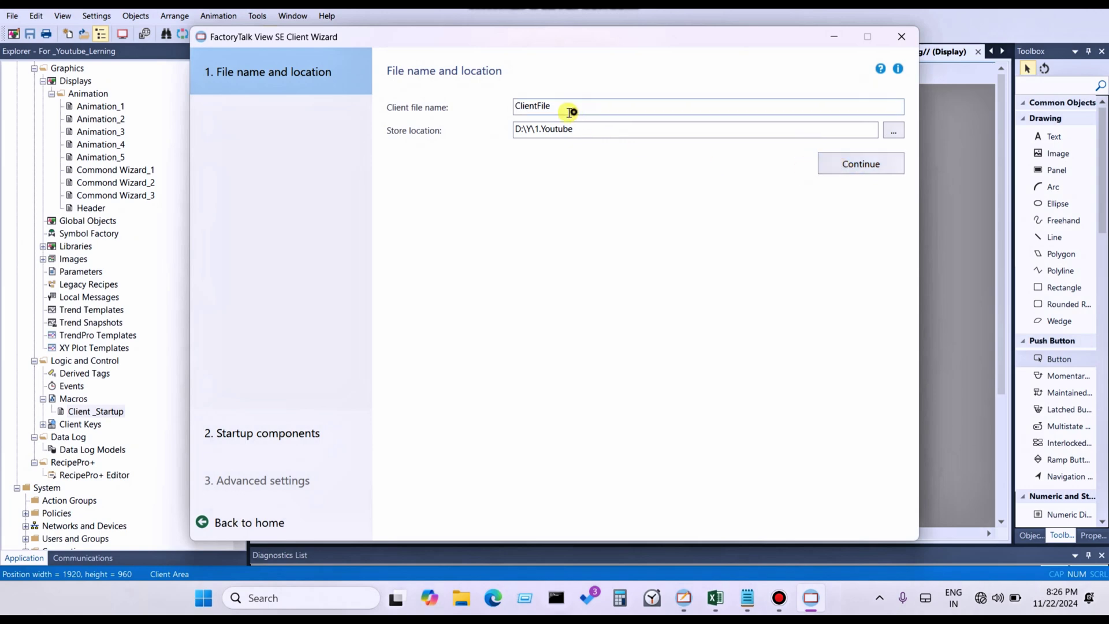
drag(567, 108, 521, 118)
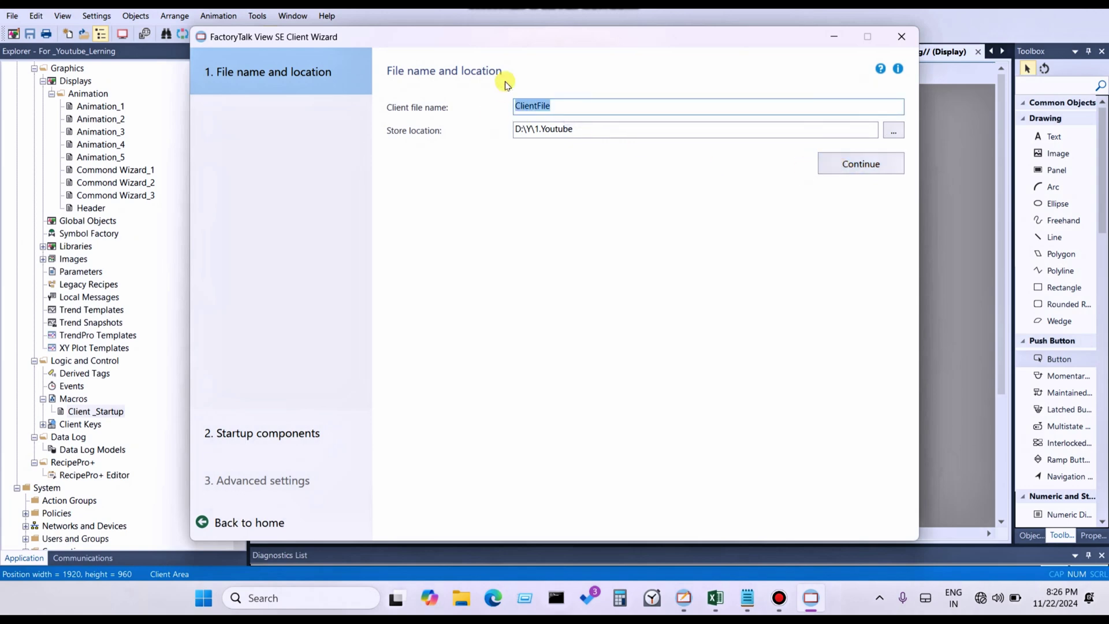
key(BackSpace)
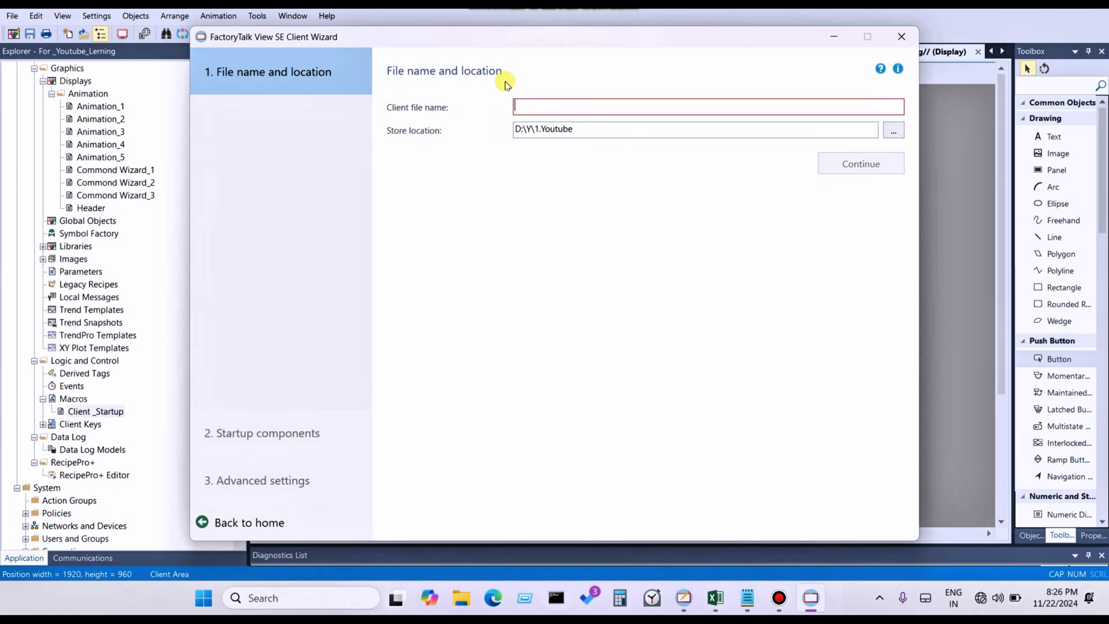
text(S)
key(Caps_Lock)
text(t)
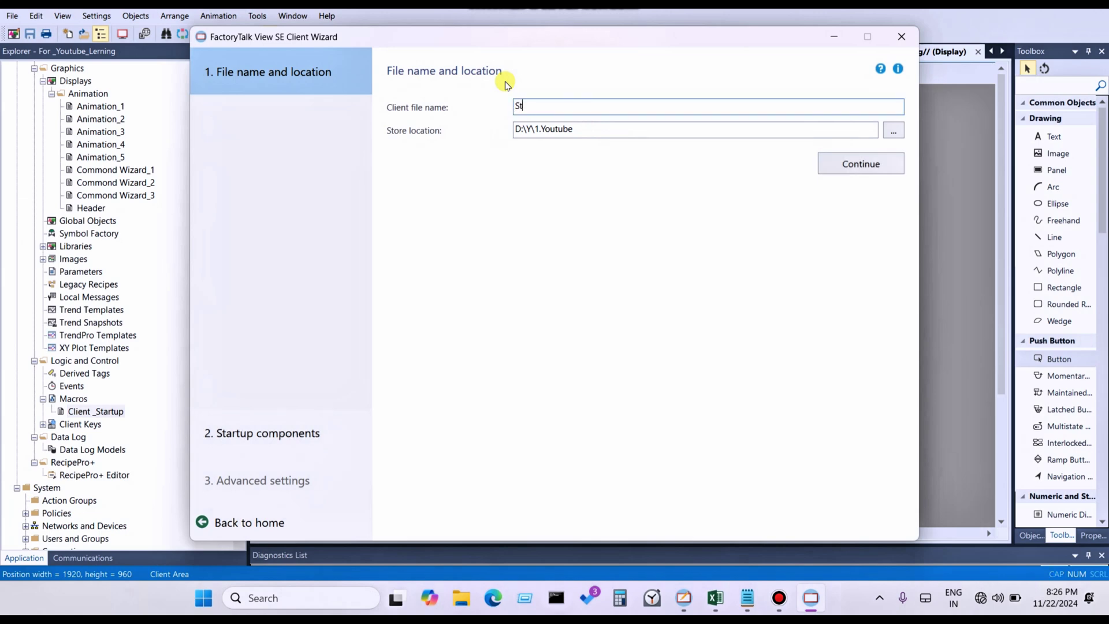
text(art_Clien_1)
click(869, 167)
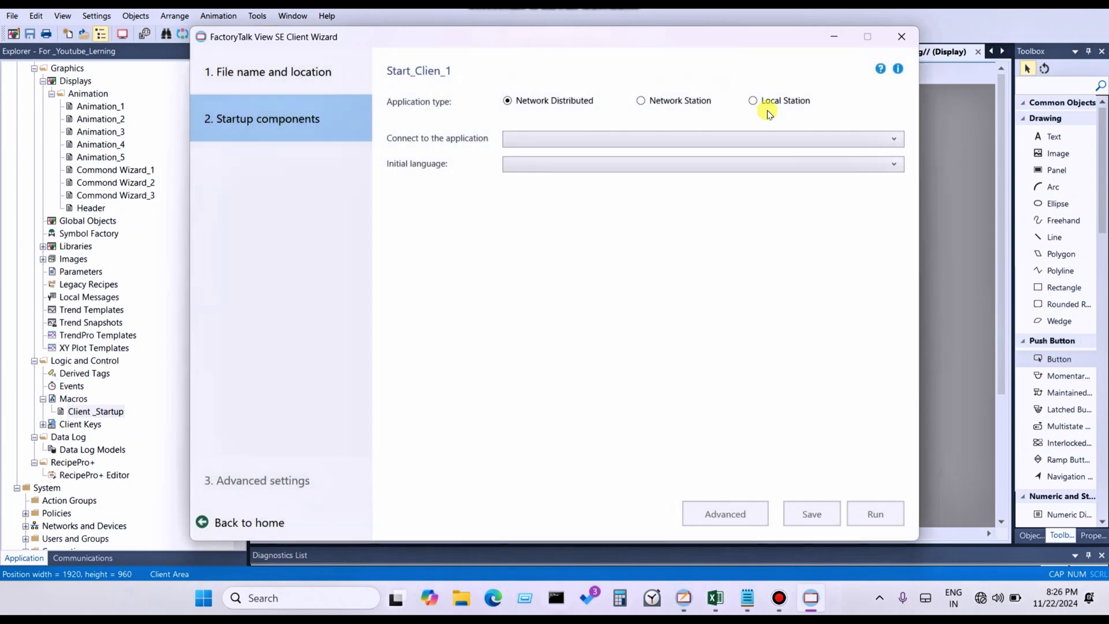
Set the client's application type to Local Station and connect it to the For _Youtube_Lerning application
click(765, 105)
click(761, 139)
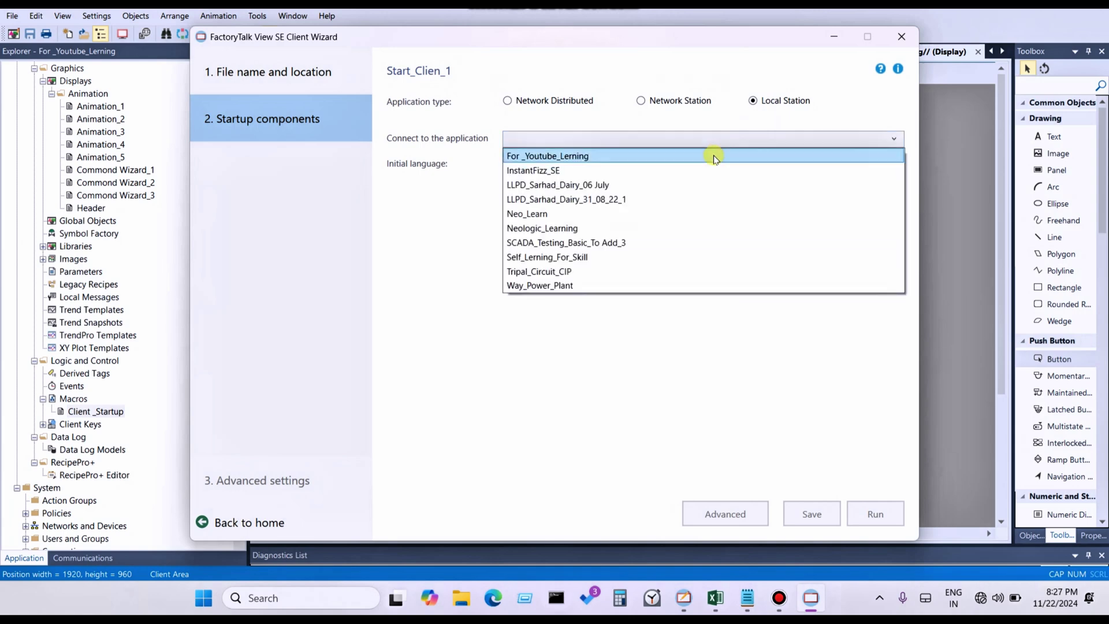
click(666, 156)
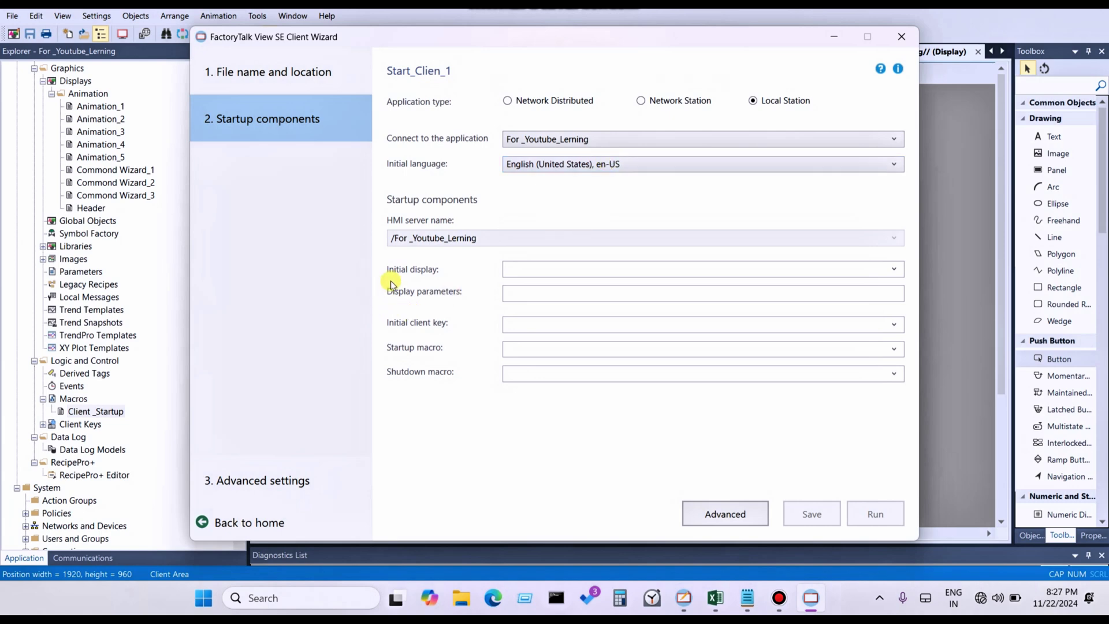
Assign Client _Startup as the client's startup macro, and save and run the client configuration
click(519, 266)
click(894, 348)
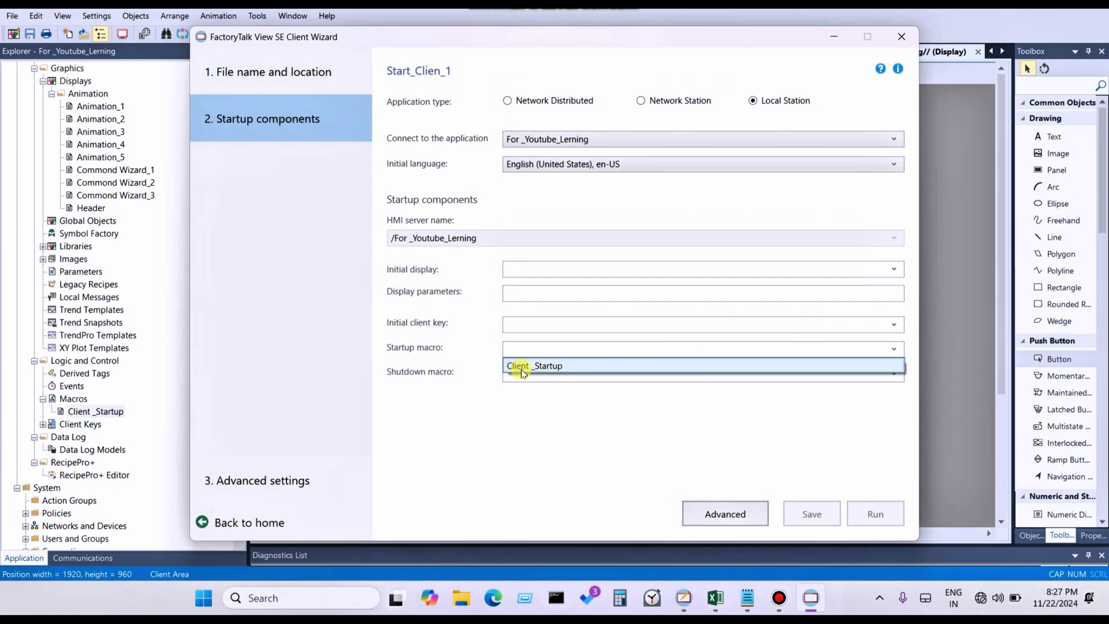
click(522, 370)
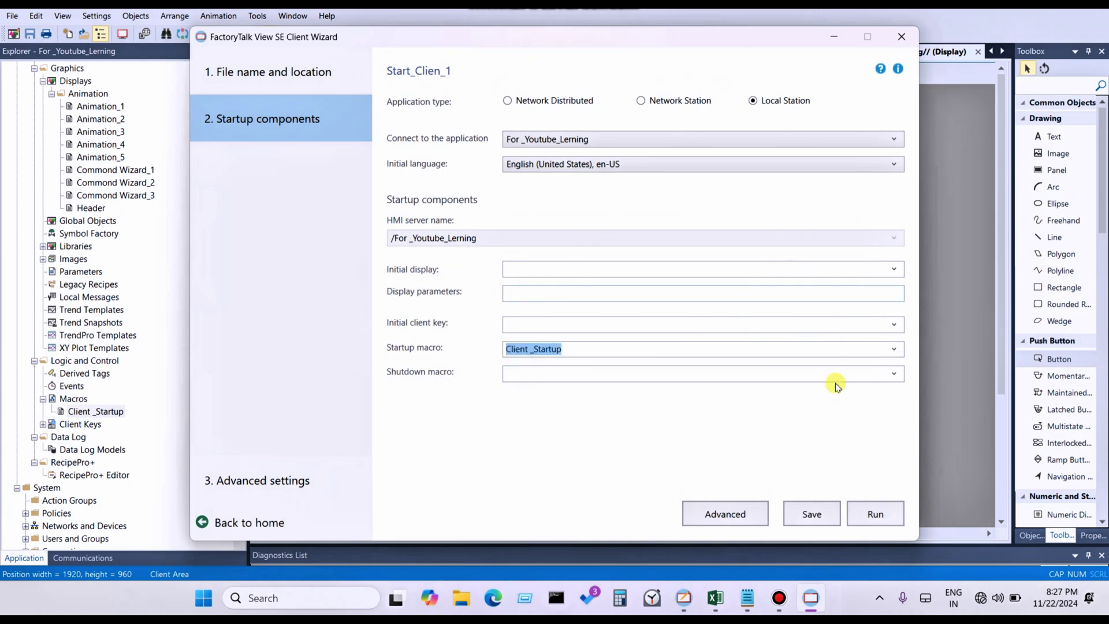
click(814, 508)
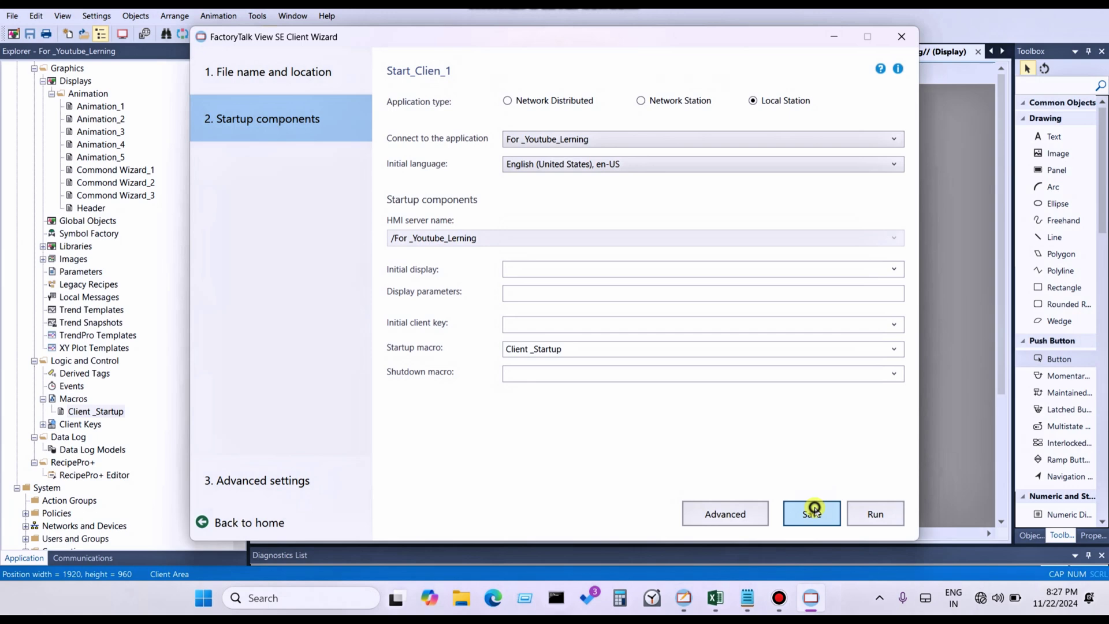
click(869, 517)
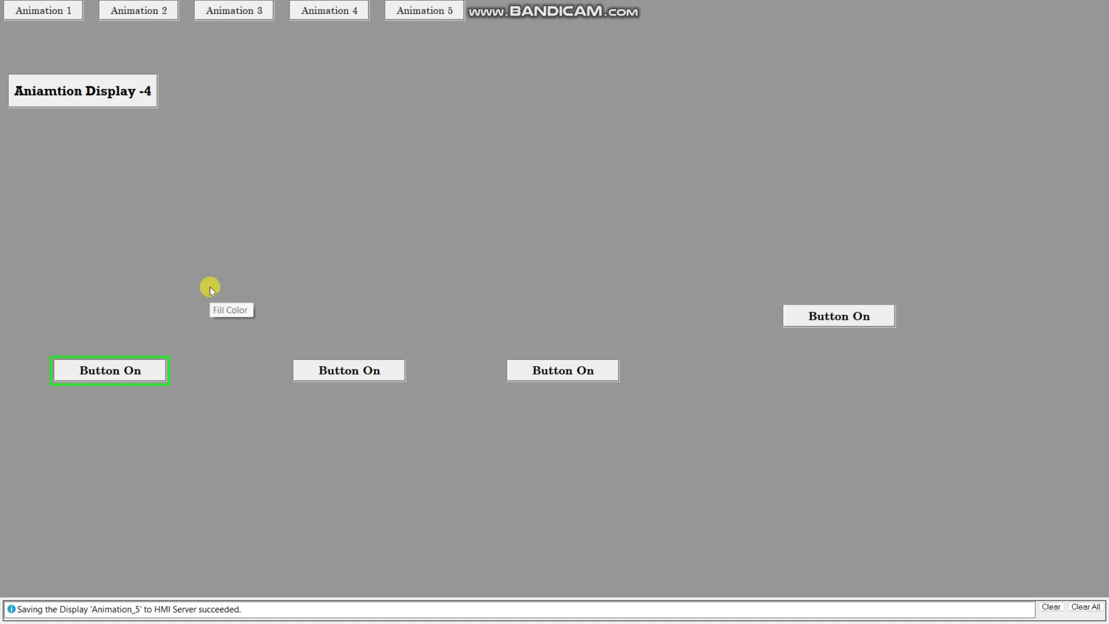
Test the Header navigation in the running client by switching between the Animation 4 and Animation 5 displays
click(321, 13)
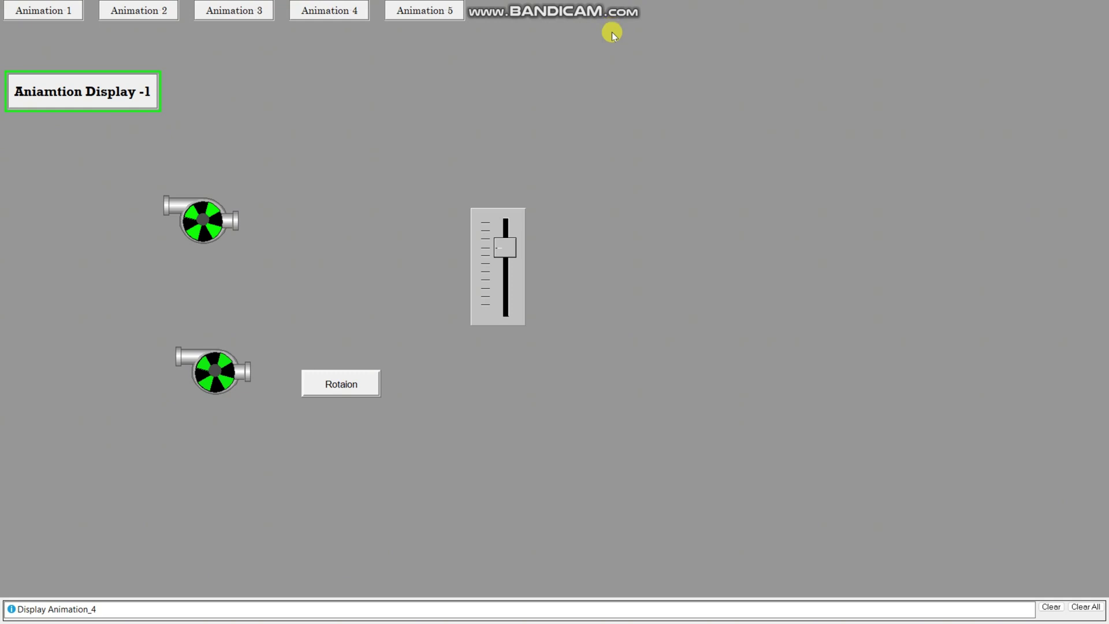
click(417, 19)
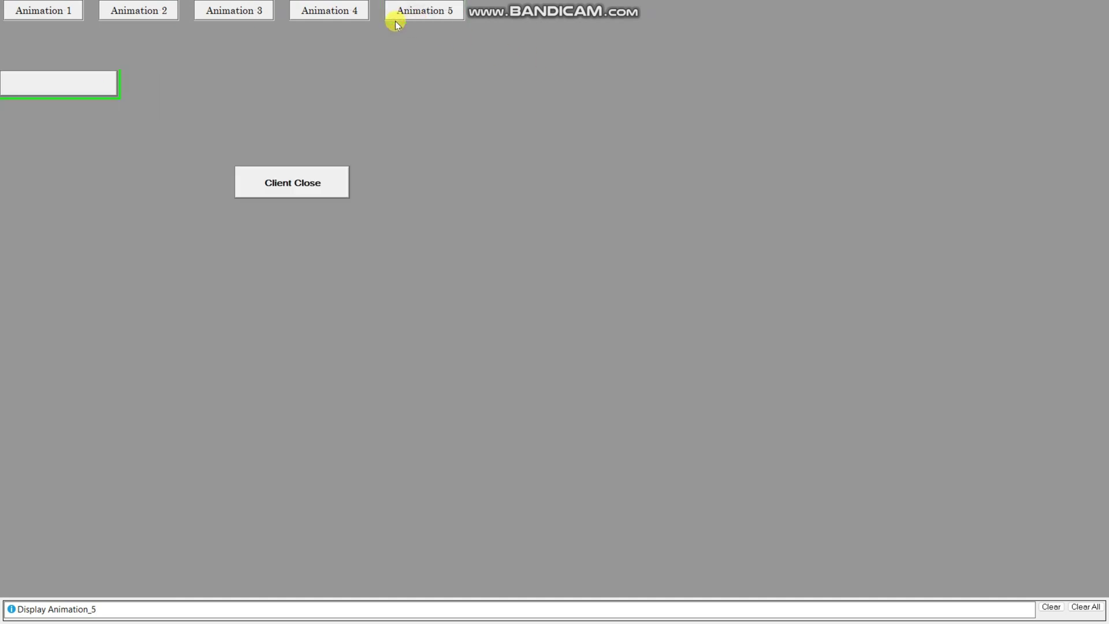
click(327, 12)
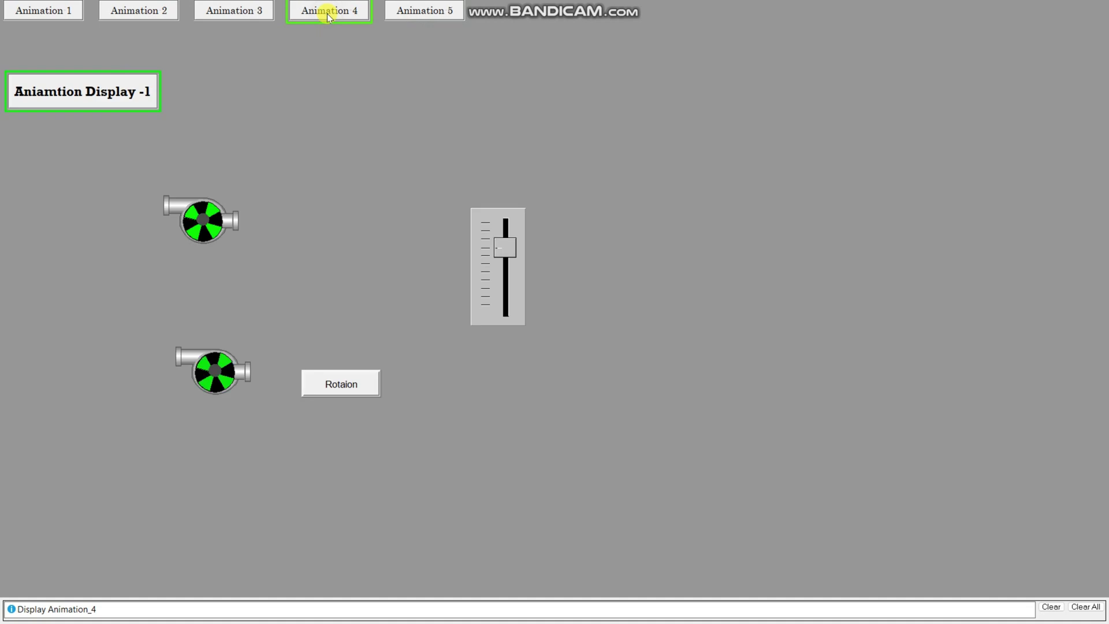